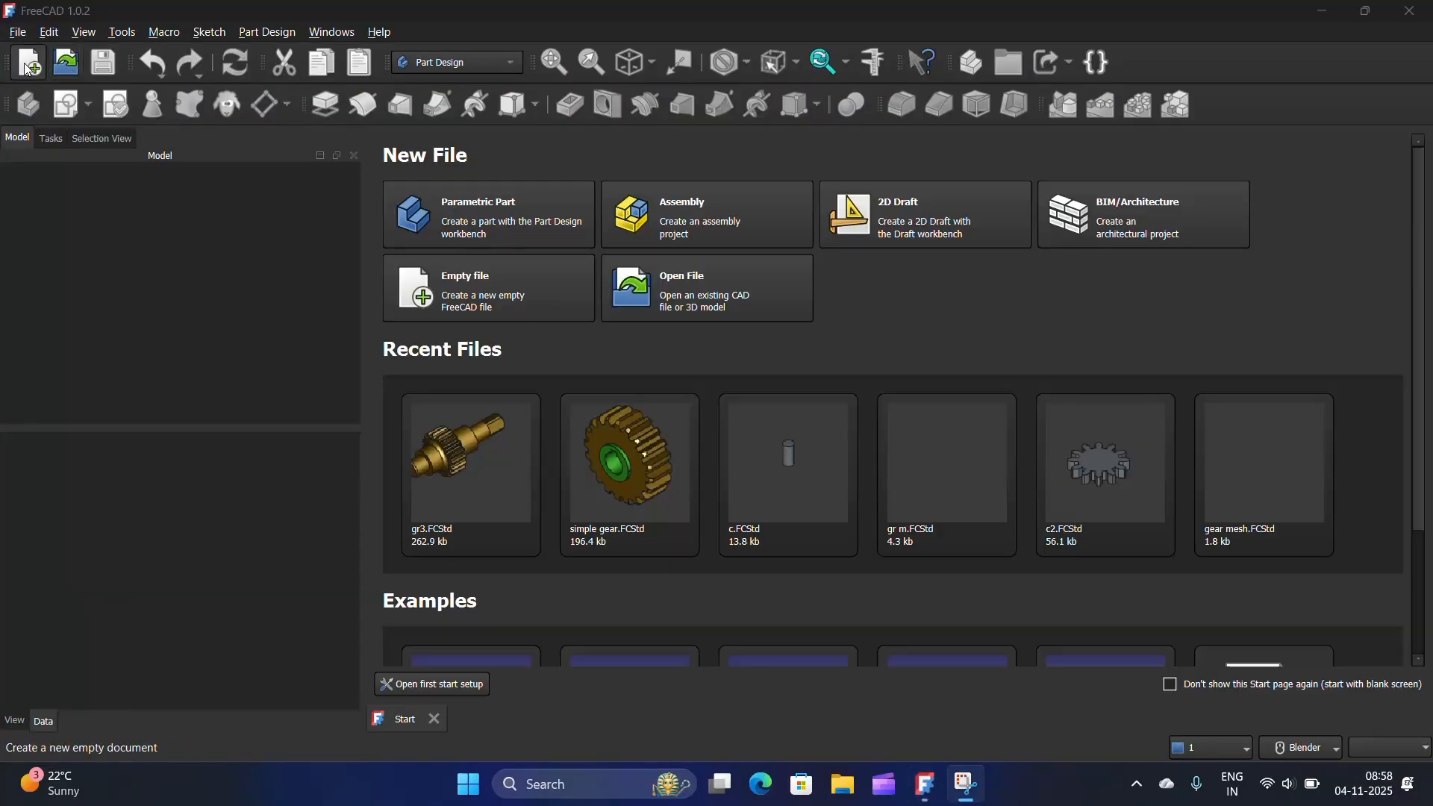
Create a new document with a body and add an external involute gear to it
{"action": "left_click", "coordinate": [28, 64]}
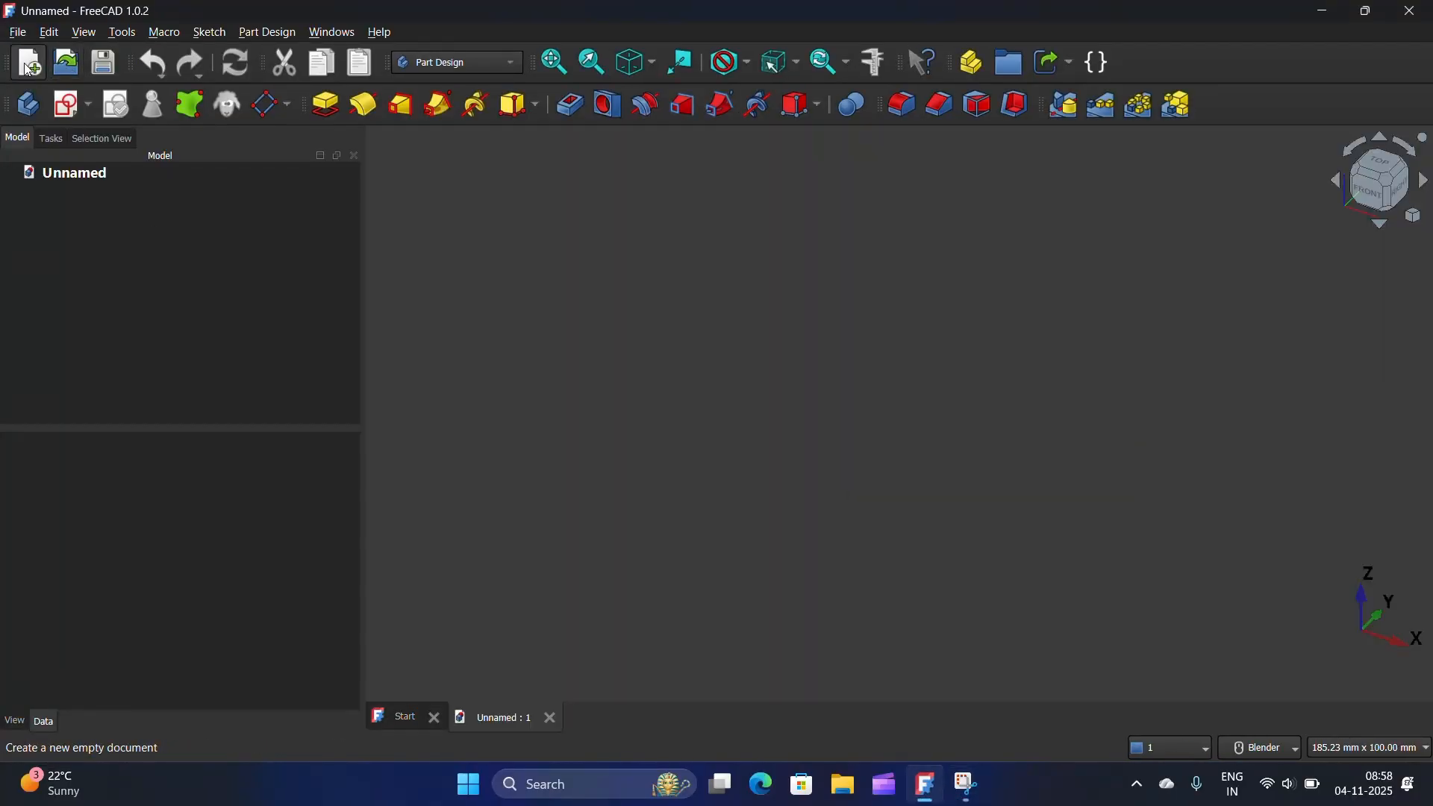
{"action": "left_click", "coordinate": [24, 106]}
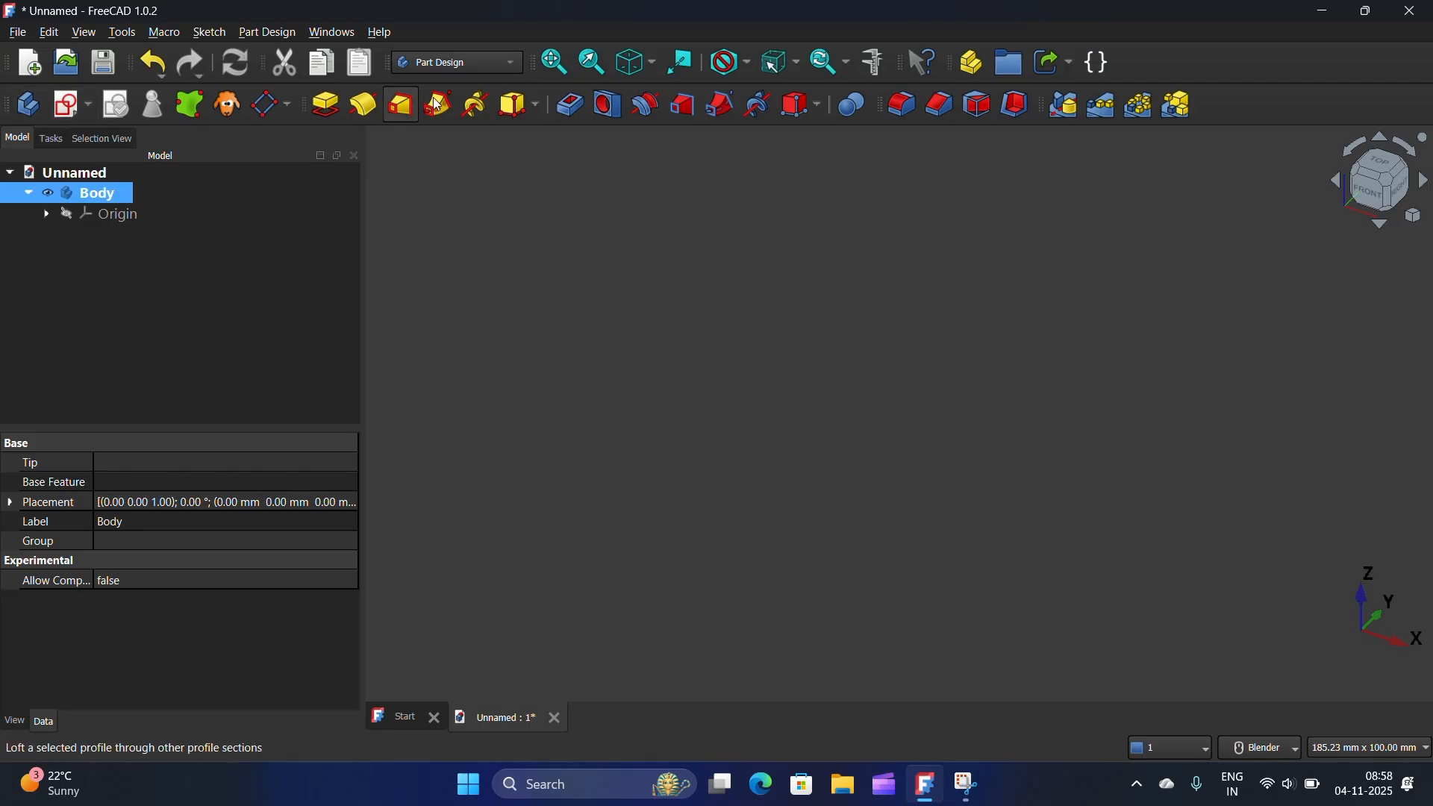
{"action": "left_click", "coordinate": [459, 67]}
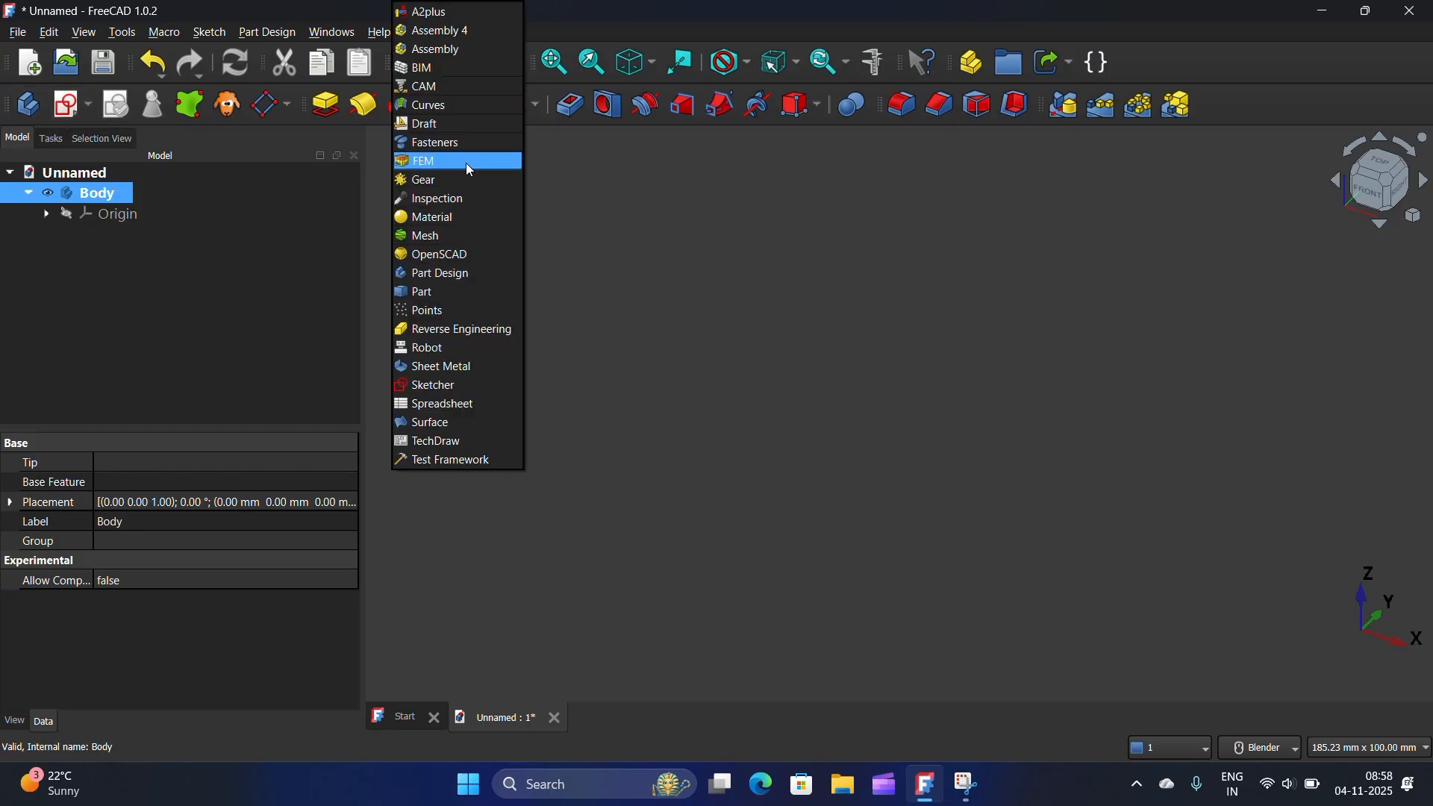
{"action": "left_click", "coordinate": [441, 180]}
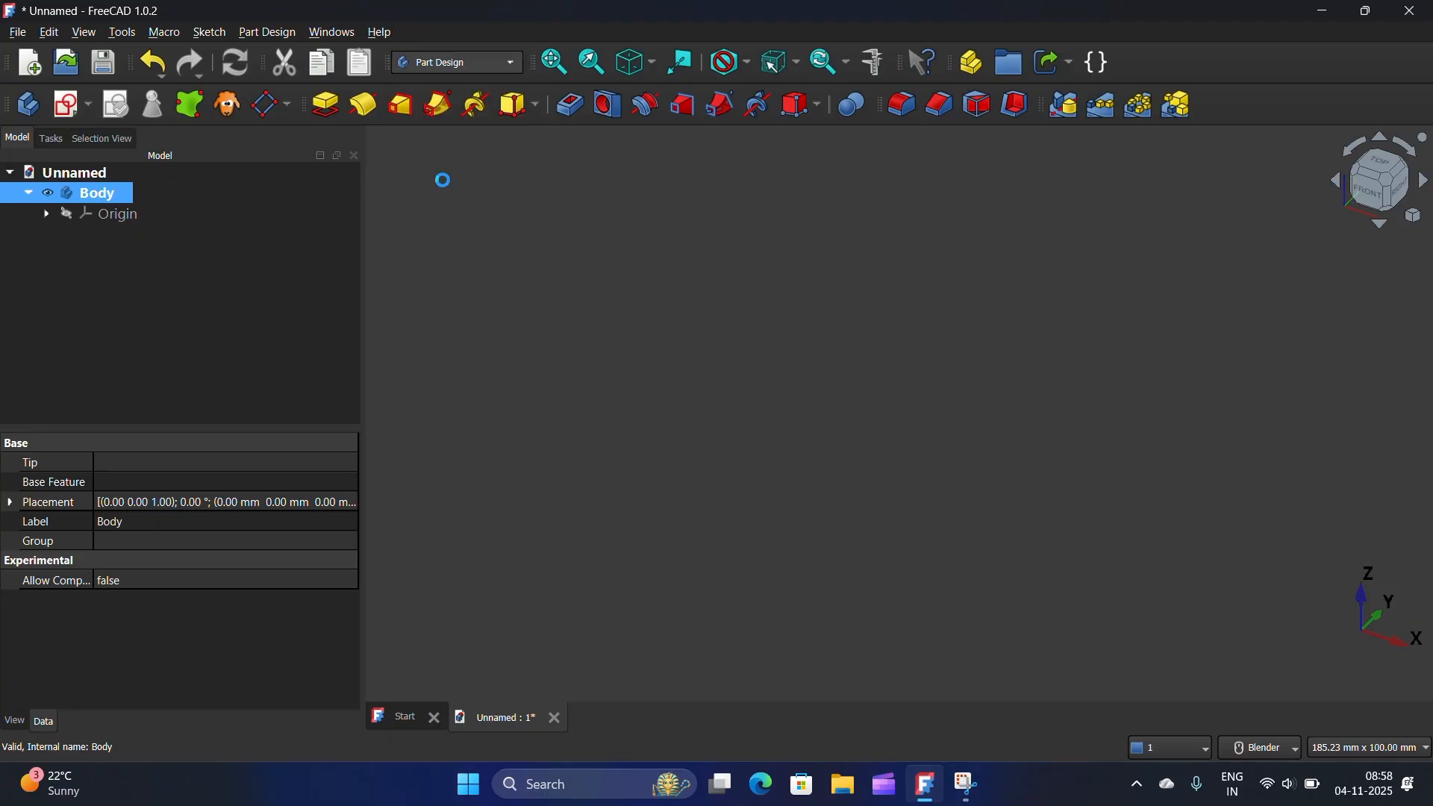
{"action": "left_click", "coordinate": [32, 112]}
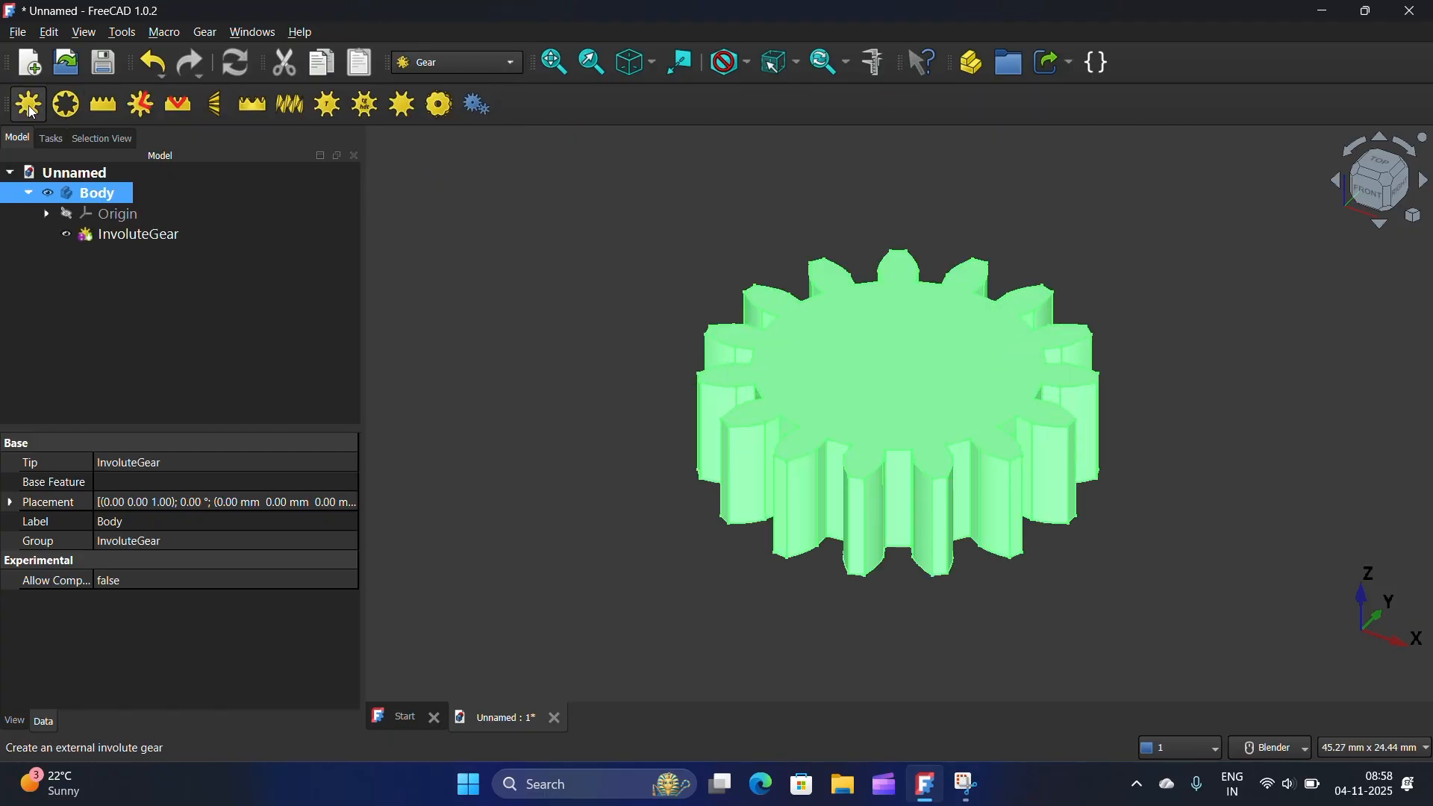
Set the involute gear's height to 10 mm
{"action": "left_click", "coordinate": [157, 236]}
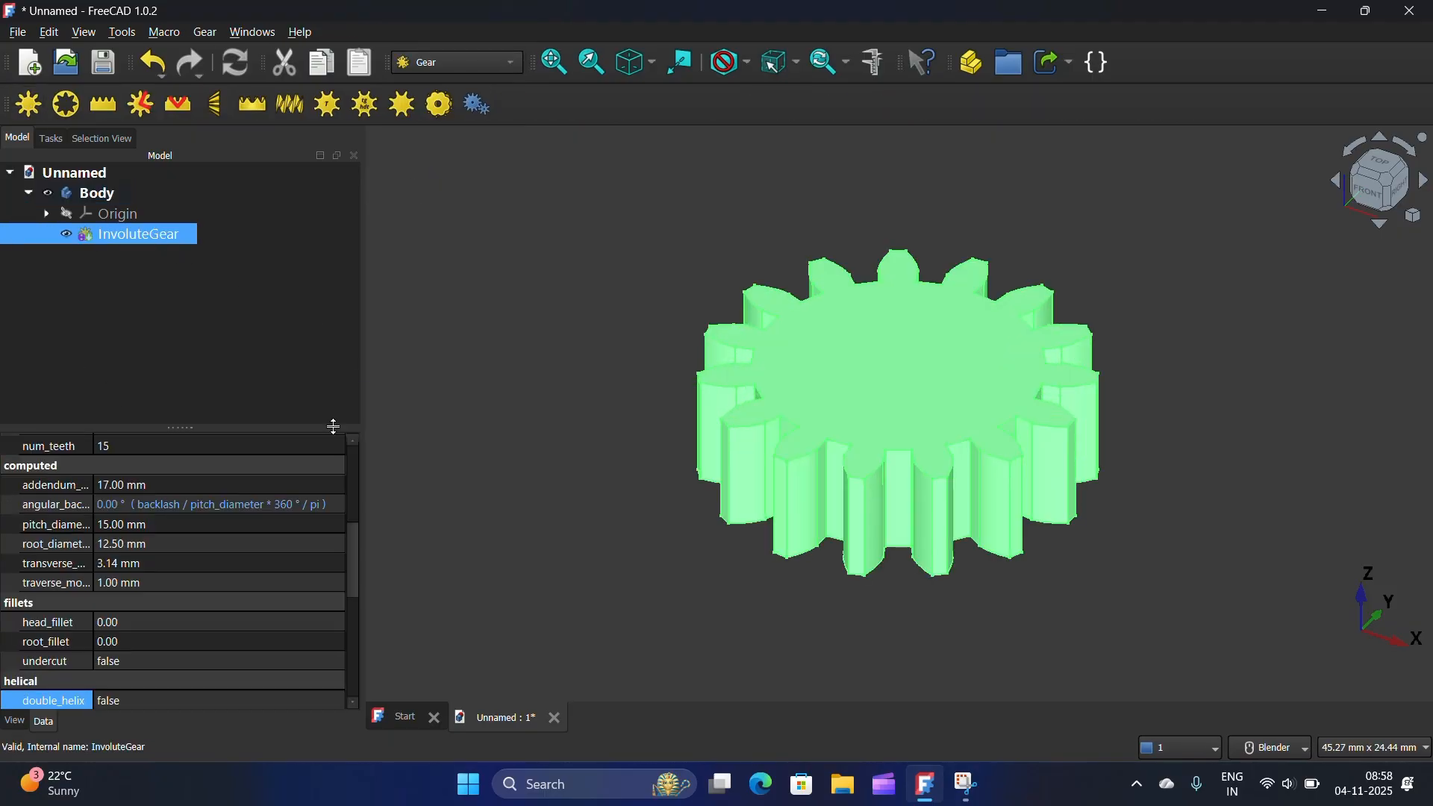
{"action": "scroll", "coordinate": [352, 557], "scroll_direction": "down", "scroll_amount": 2}
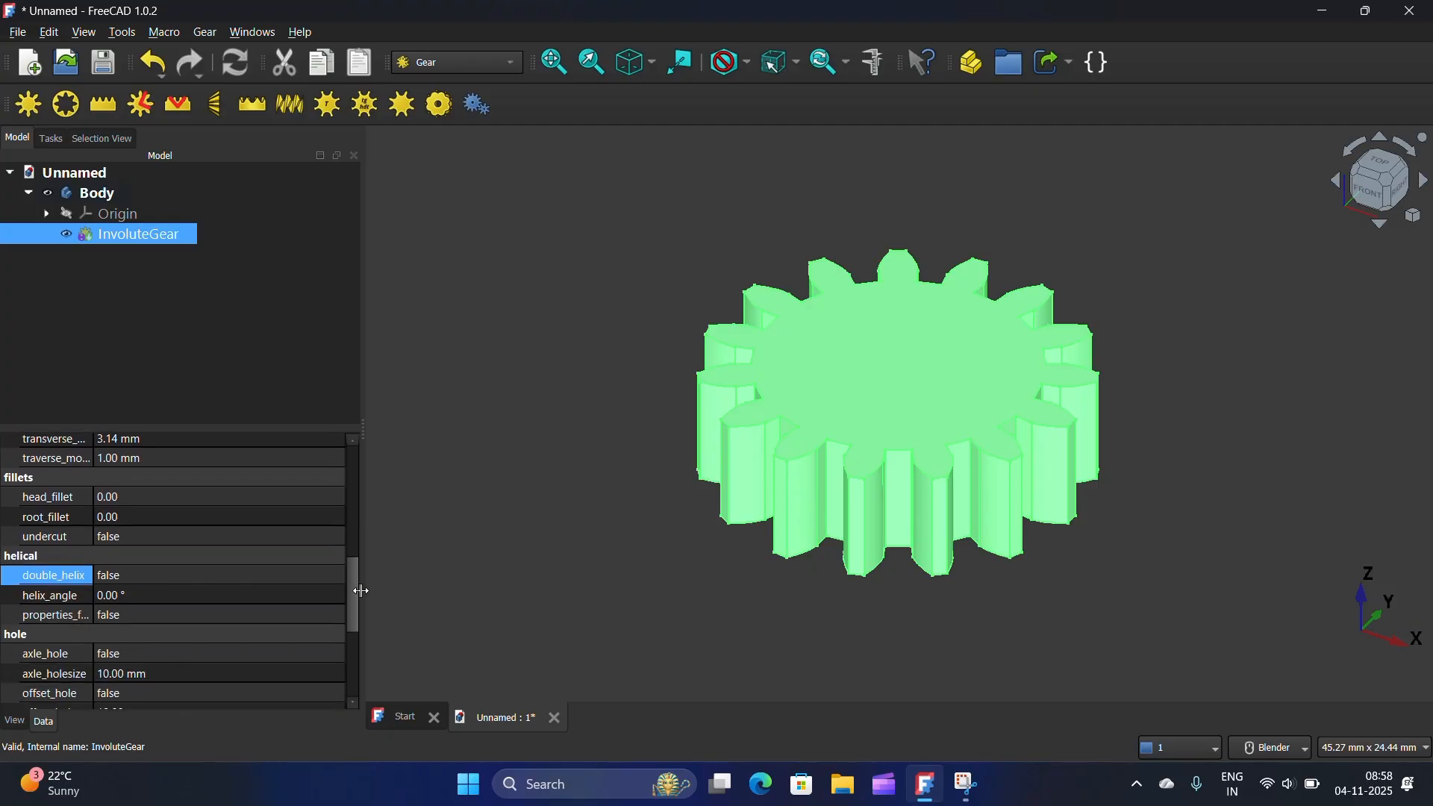
{"action": "scroll", "coordinate": [365, 601], "scroll_direction": "down", "scroll_amount": 1}
{"action": "scroll", "coordinate": [367, 602], "scroll_direction": "down", "scroll_amount": 1}
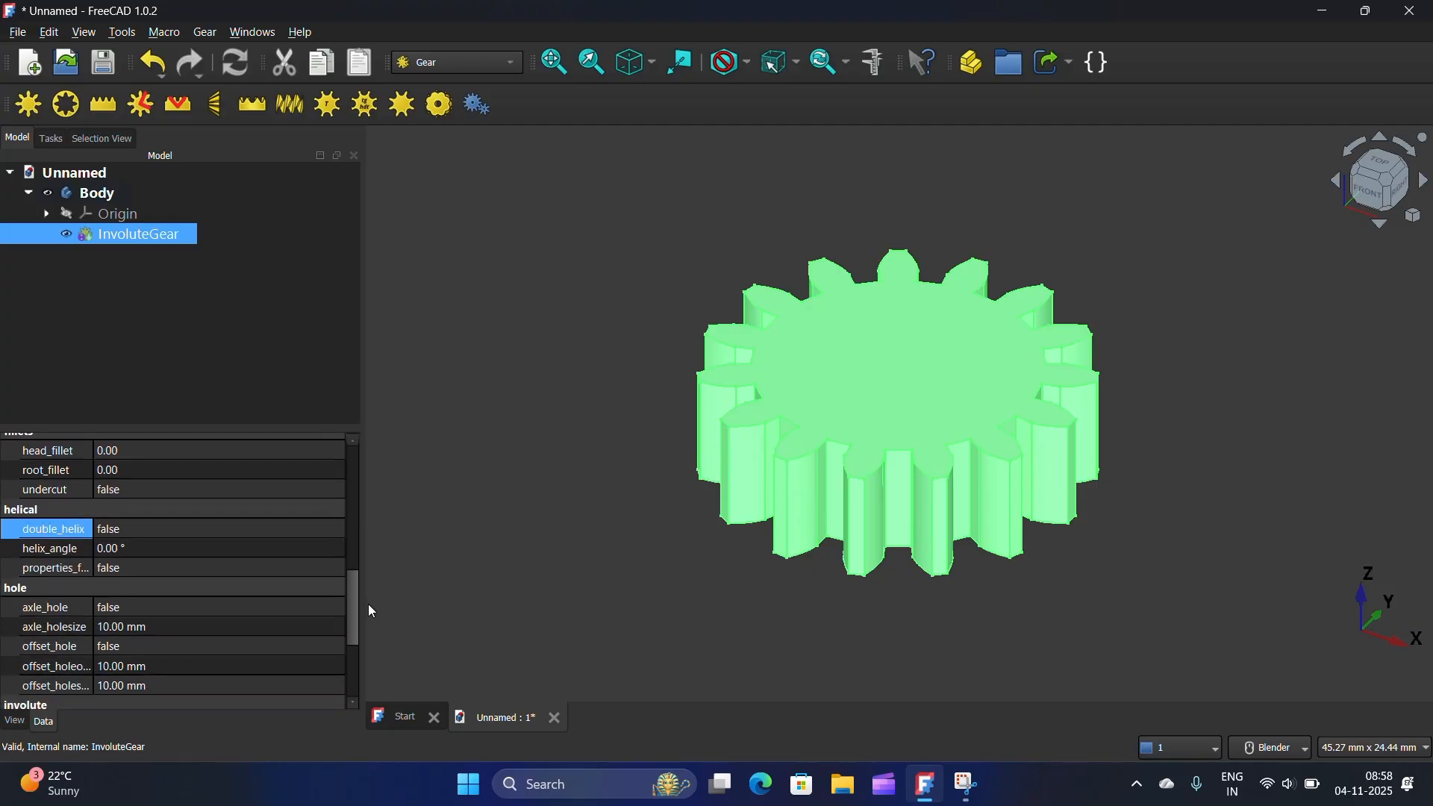
{"action": "scroll", "coordinate": [371, 568], "scroll_direction": "up", "scroll_amount": 4}
{"action": "left_click", "coordinate": [128, 482]}
{"action": "left_click", "coordinate": [129, 482]}
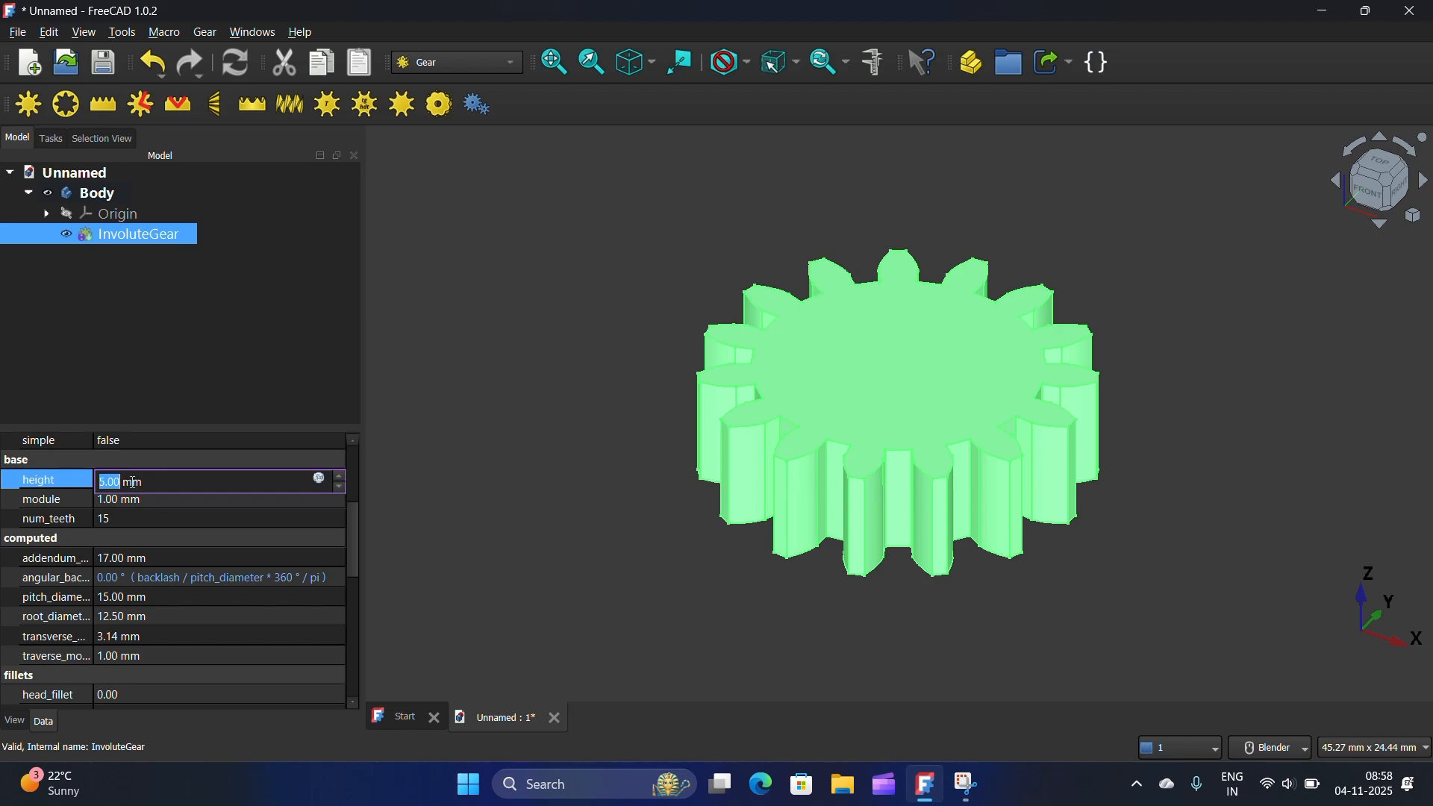
{"action": "left_click", "coordinate": [343, 479]}
{"action": "left_click", "coordinate": [342, 479]}
{"action": "left_click", "coordinate": [343, 478]}
{"action": "left_click", "coordinate": [343, 479]}
Increase the involute gear's number of teeth above 15
{"action": "left_click", "coordinate": [111, 518]}
{"action": "left_click", "coordinate": [218, 526]}
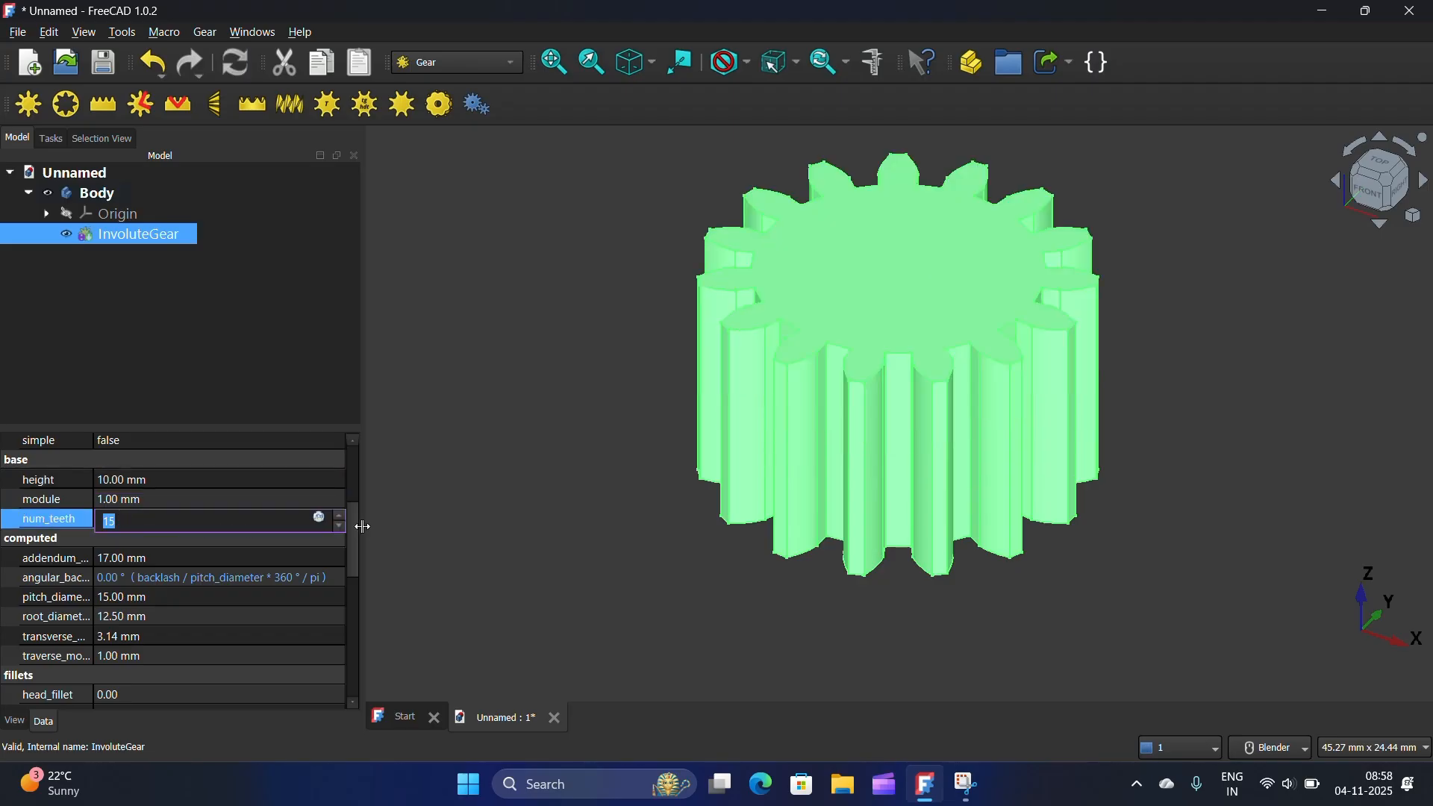
{"action": "scroll", "coordinate": [341, 525], "scroll_direction": "up", "scroll_amount": 6}
Set the gear's helix angle to 35°
{"action": "left_click_drag", "start_coordinate": [356, 535], "coordinate": [355, 601]}
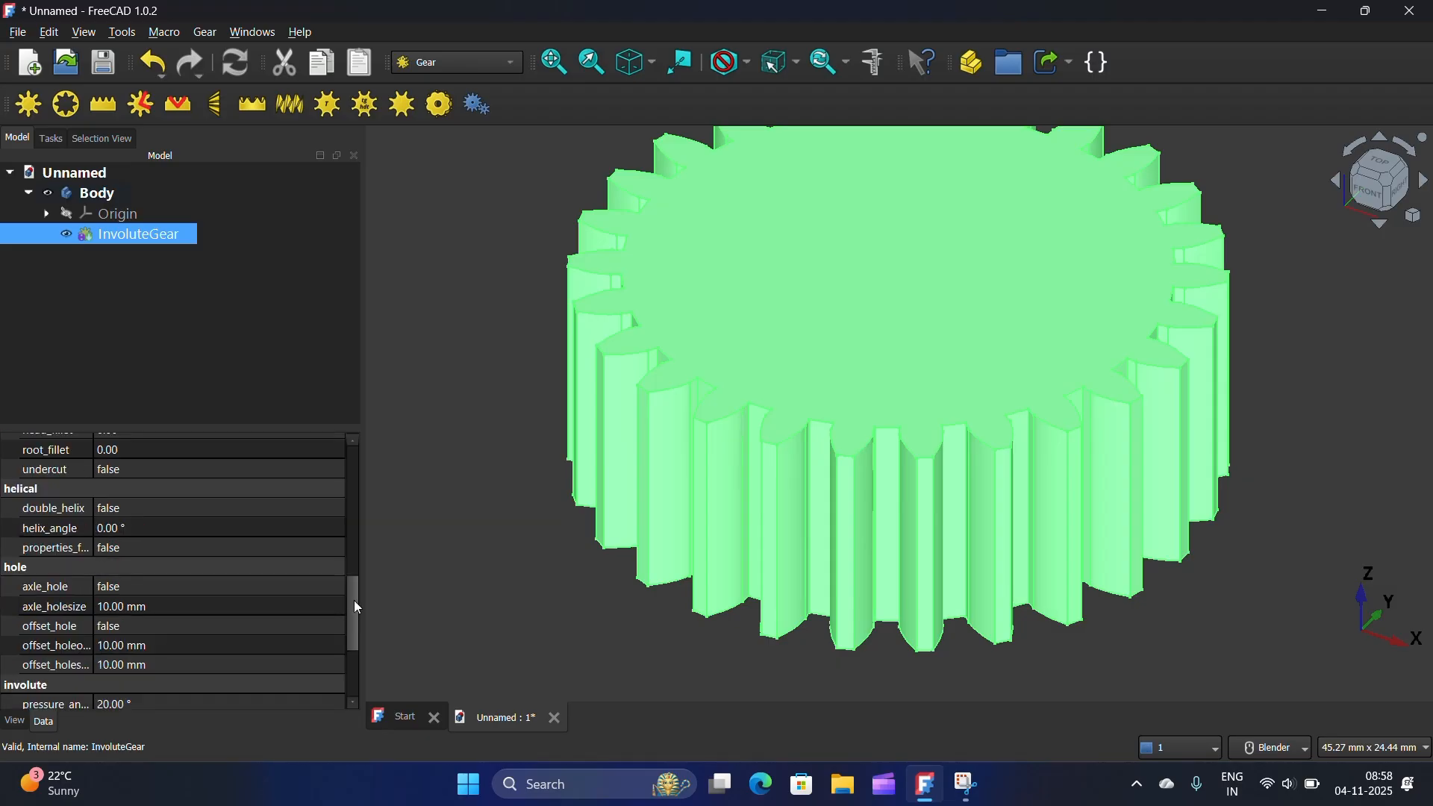
{"action": "left_click", "coordinate": [126, 528]}
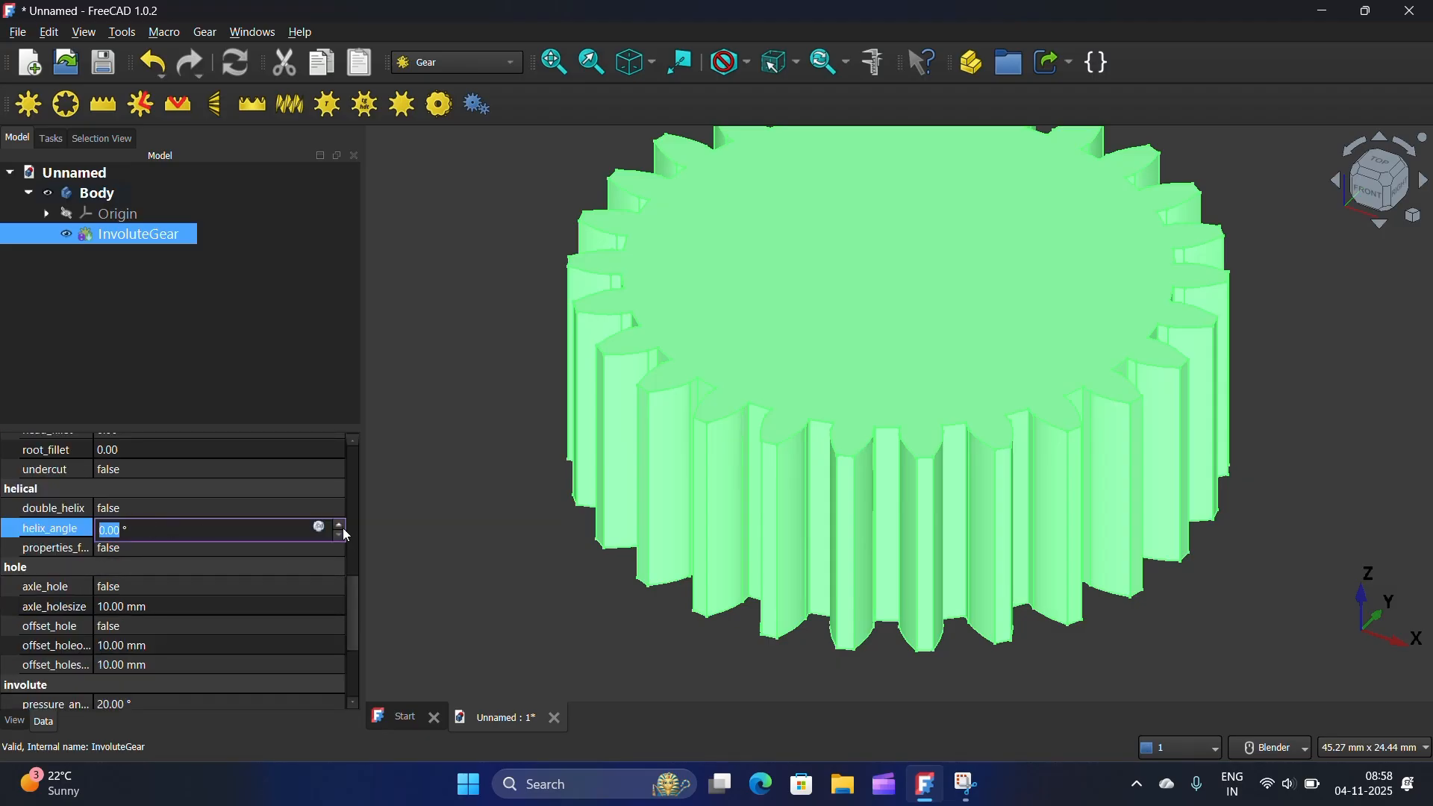
{"action": "scroll", "coordinate": [340, 535], "scroll_direction": "up", "scroll_amount": 20}
{"action": "scroll", "coordinate": [333, 534], "scroll_direction": "up", "scroll_amount": 2}
Set the gear's double_helix property to true, recompute the document and clear the selection
{"action": "left_click", "coordinate": [212, 503]}
{"action": "left_click", "coordinate": [215, 503]}
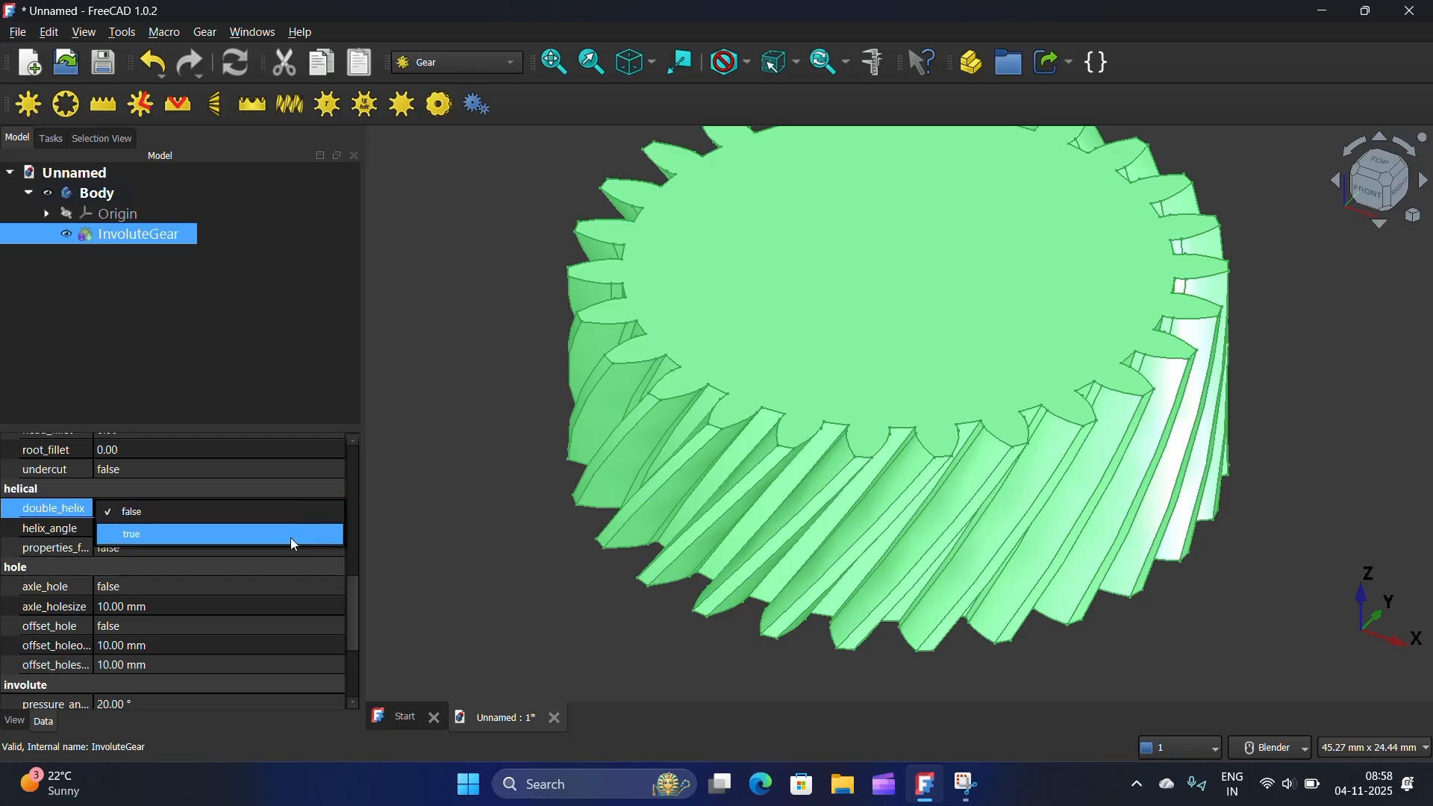
{"action": "left_click", "coordinate": [292, 536]}
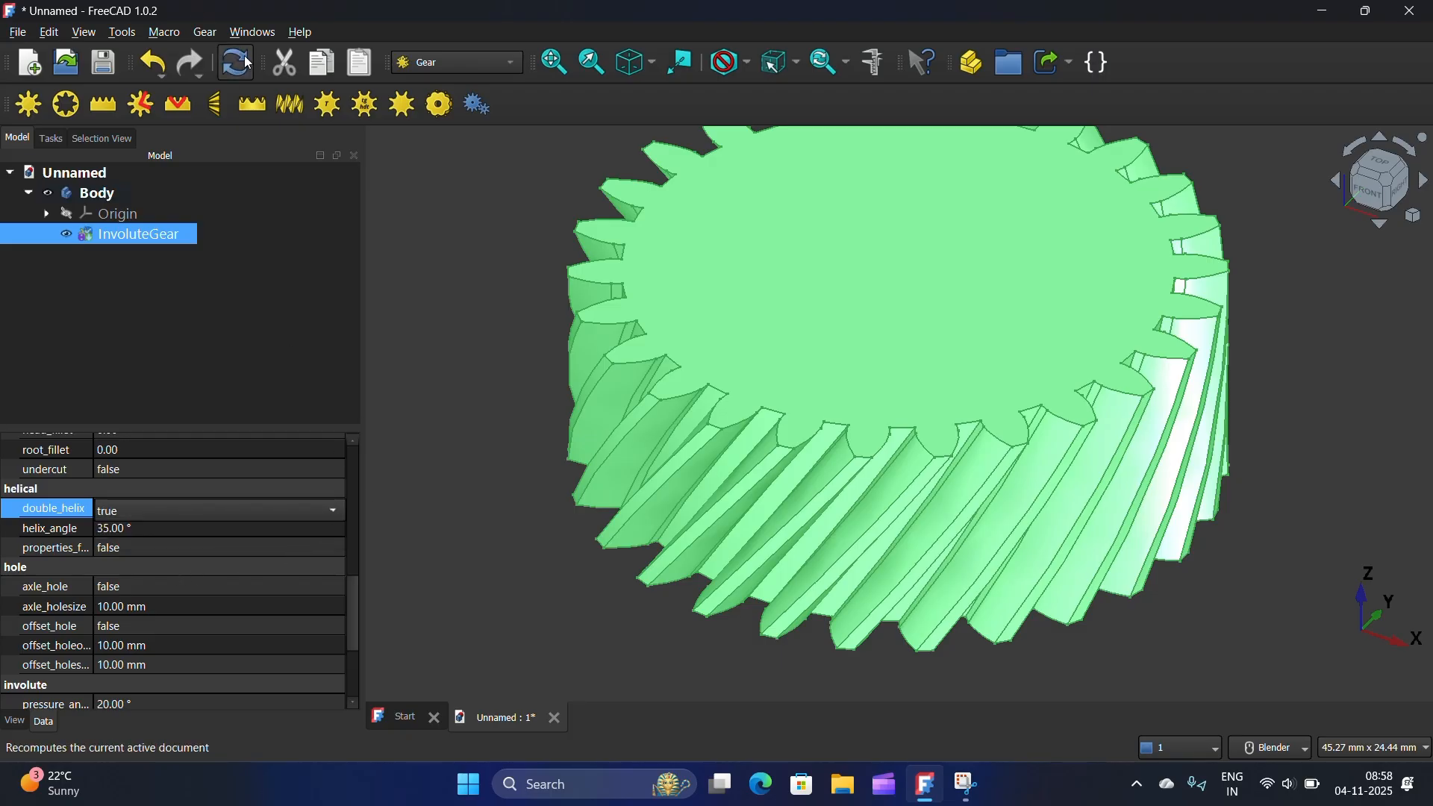
{"action": "left_click", "coordinate": [238, 78]}
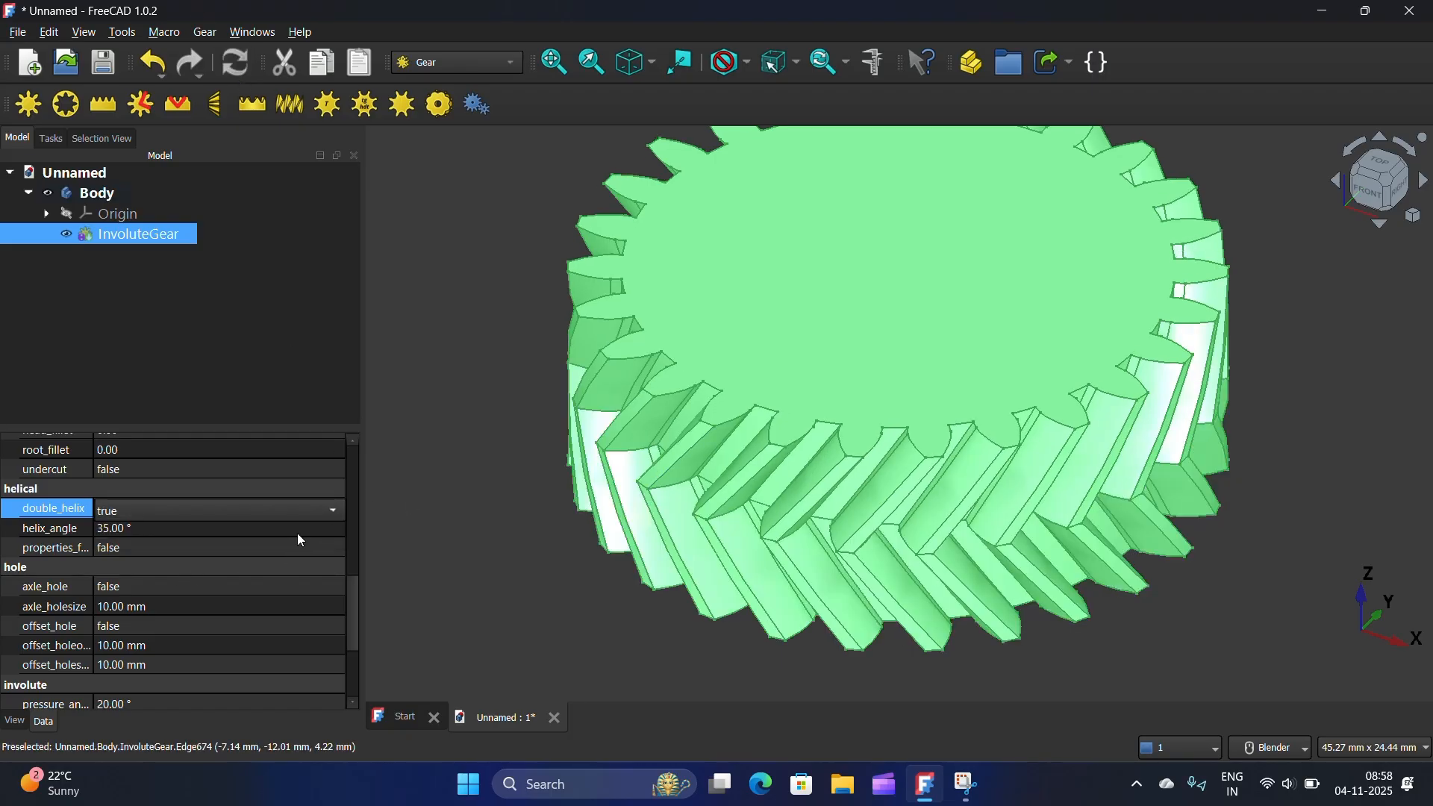
{"action": "scroll", "coordinate": [358, 579], "scroll_direction": "up", "scroll_amount": 10}
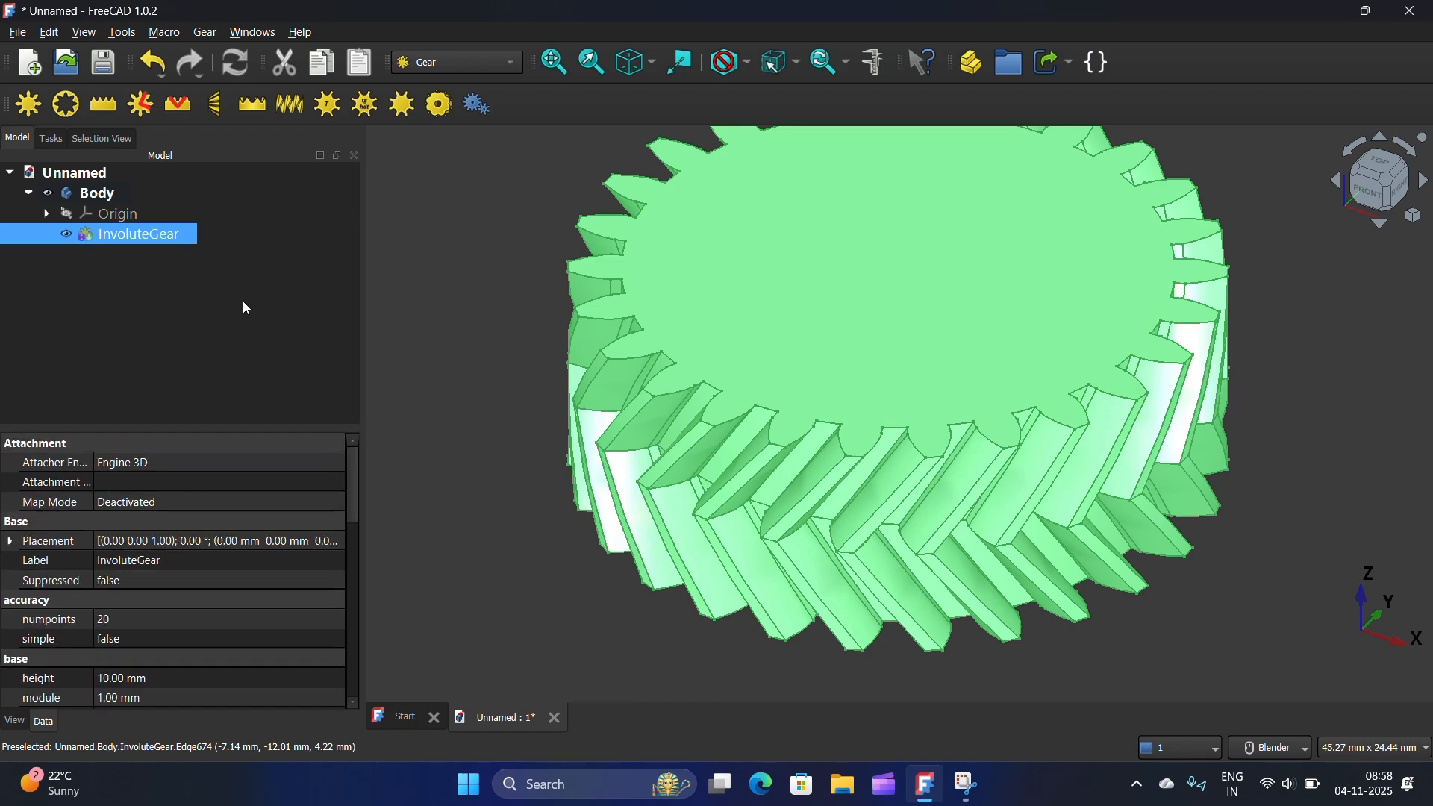
{"action": "left_click", "coordinate": [90, 299]}
Switch to the Part Design workbench, start a sketch on the XZ plane and show the gear in section view
{"action": "left_click", "coordinate": [458, 62]}
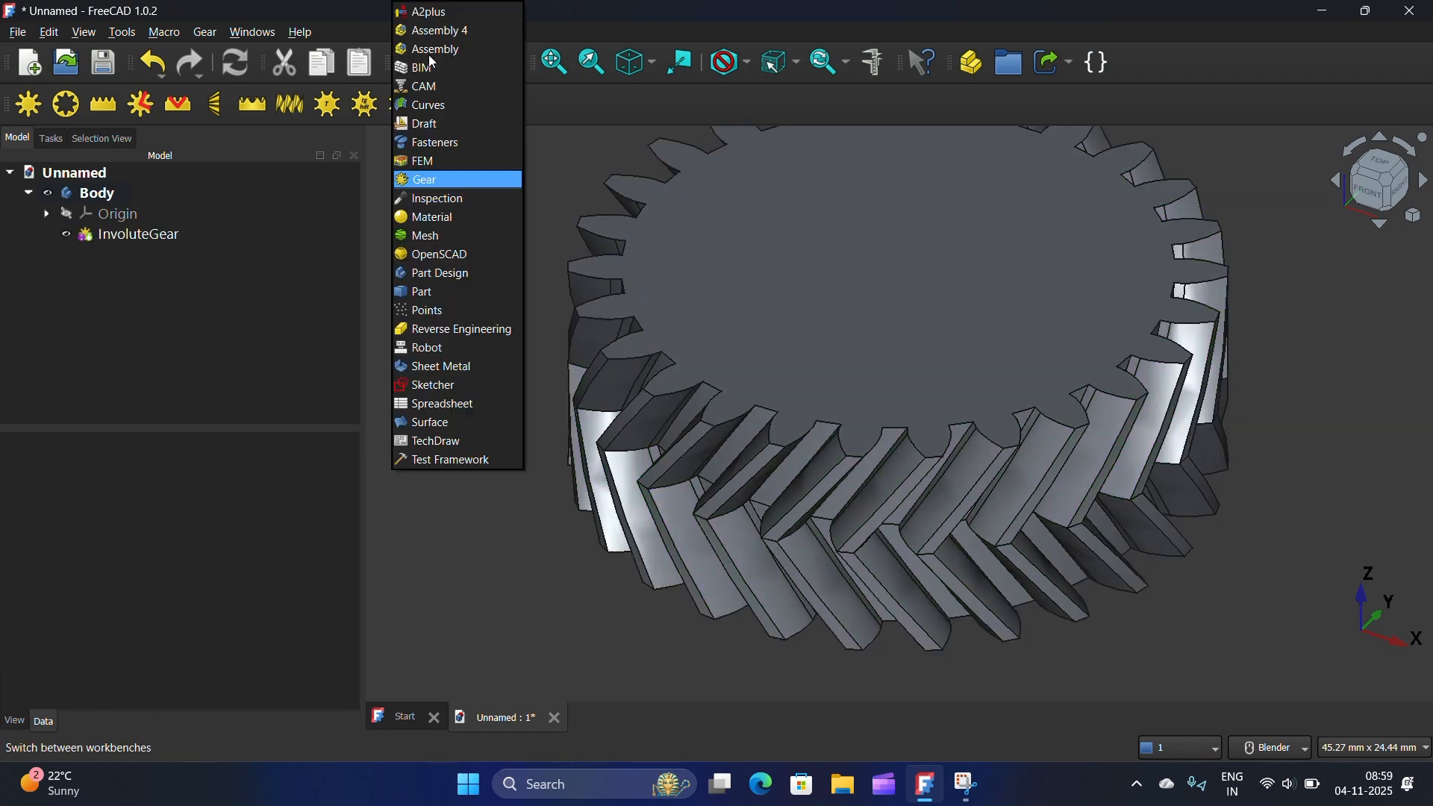
{"action": "left_click", "coordinate": [440, 273]}
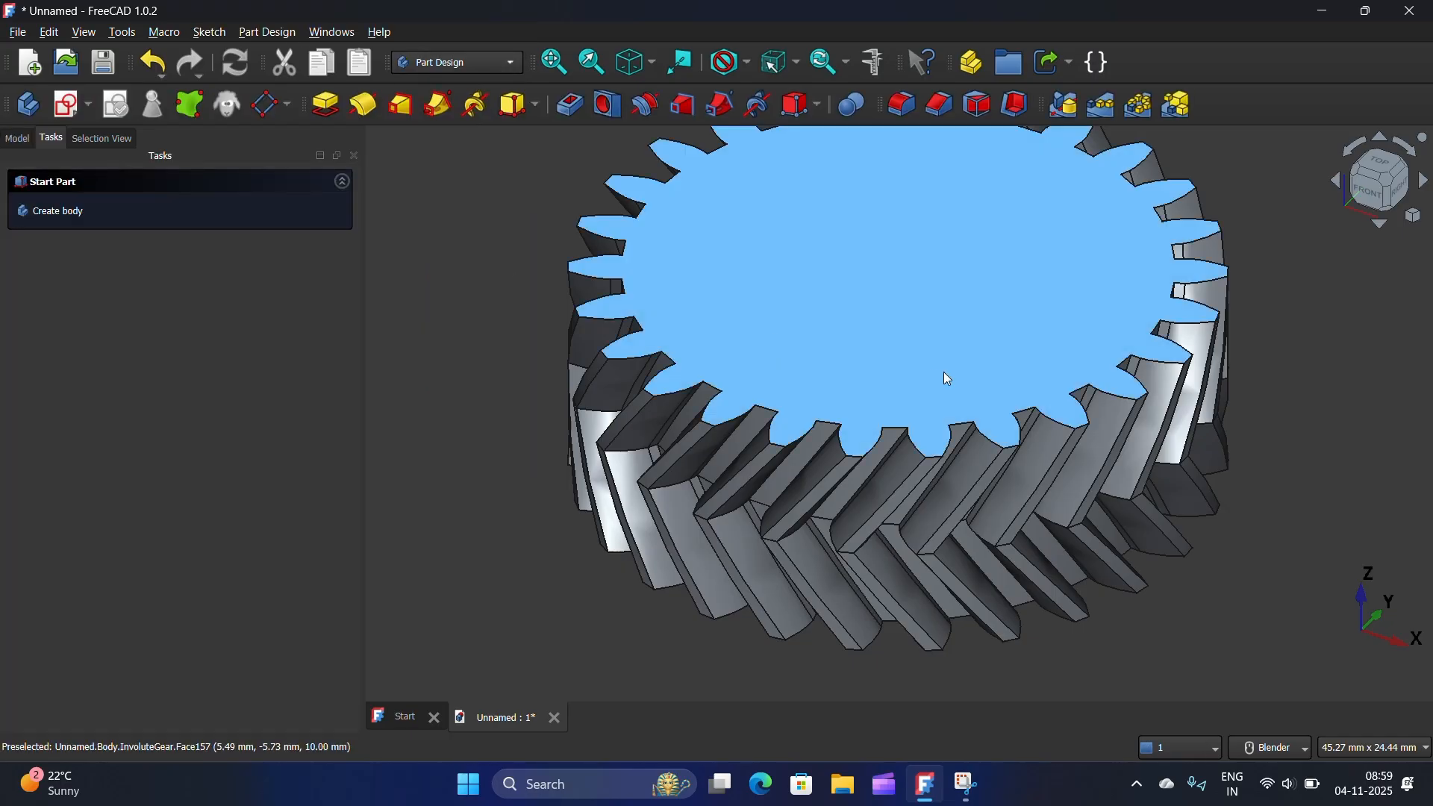
{"action": "scroll", "coordinate": [948, 374], "scroll_direction": "down", "scroll_amount": 4}
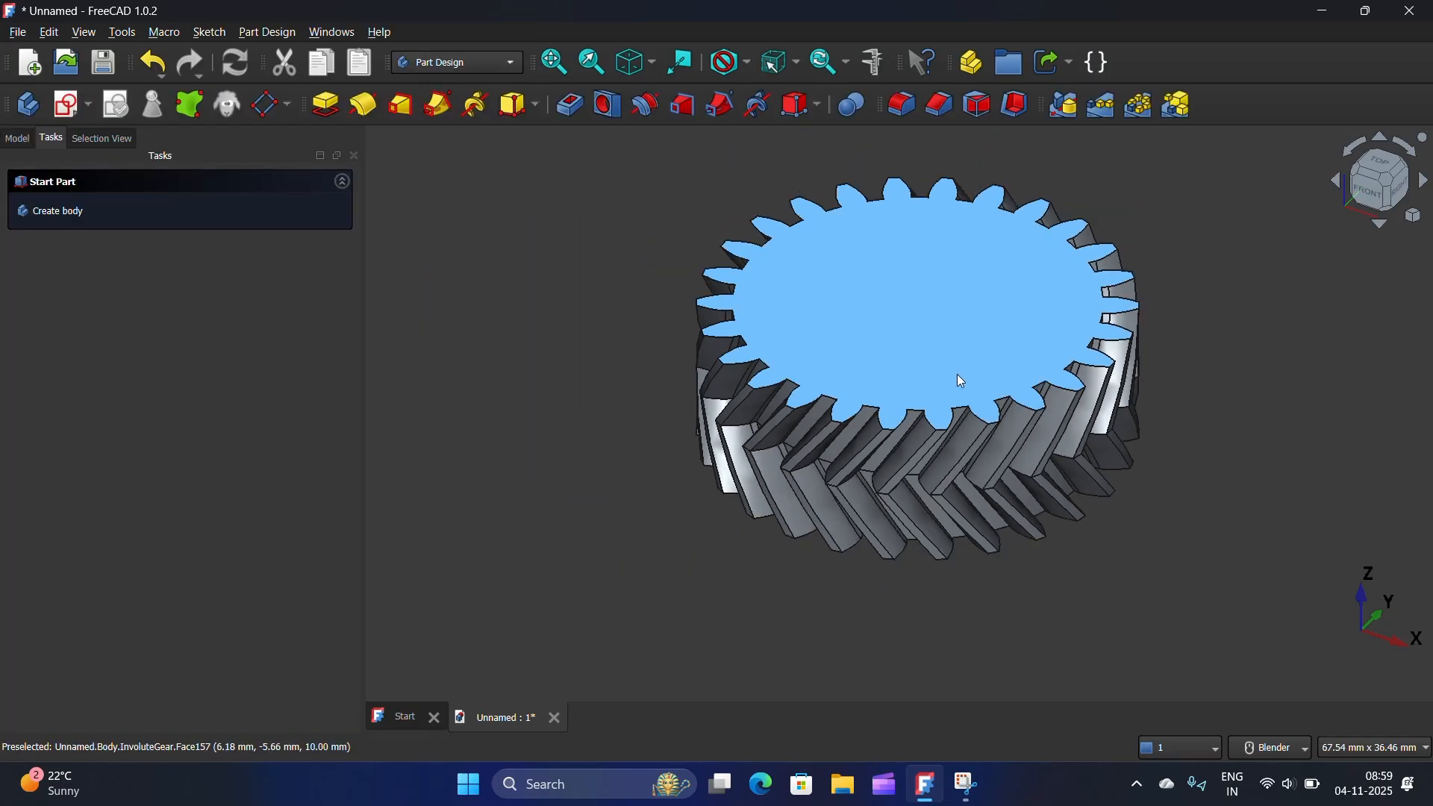
{"action": "left_click", "coordinate": [74, 108]}
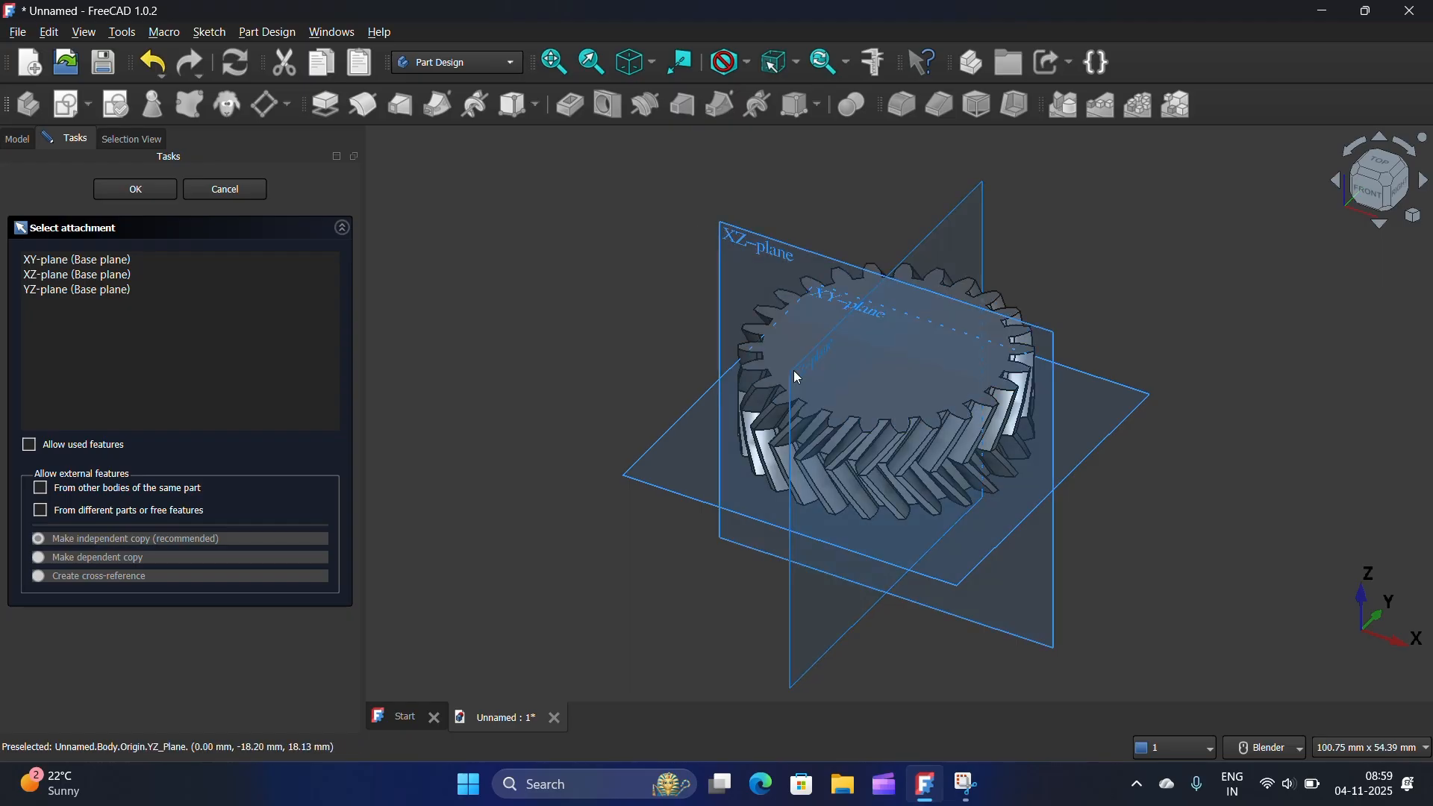
{"action": "left_click", "coordinate": [710, 244]}
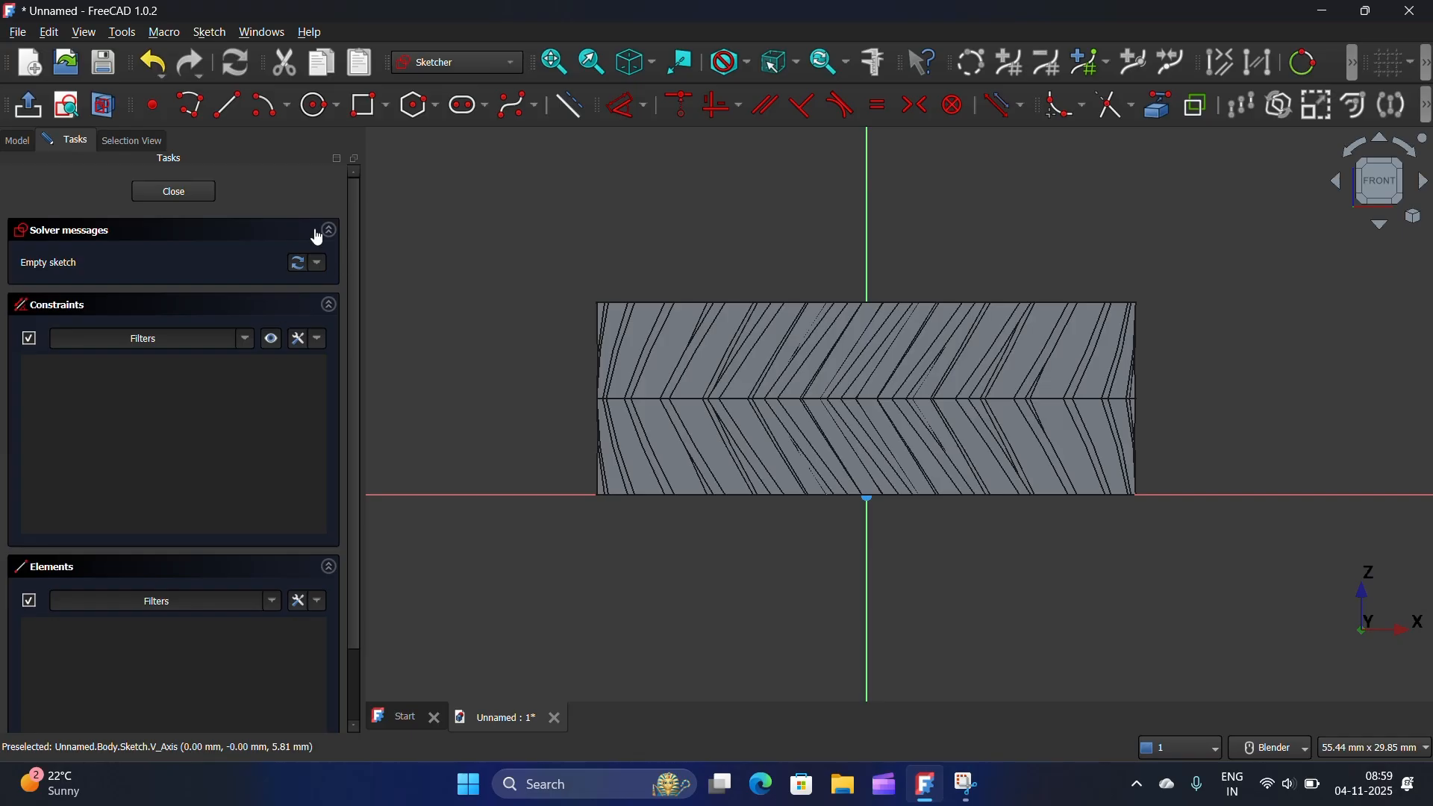
{"action": "left_click", "coordinate": [116, 109]}
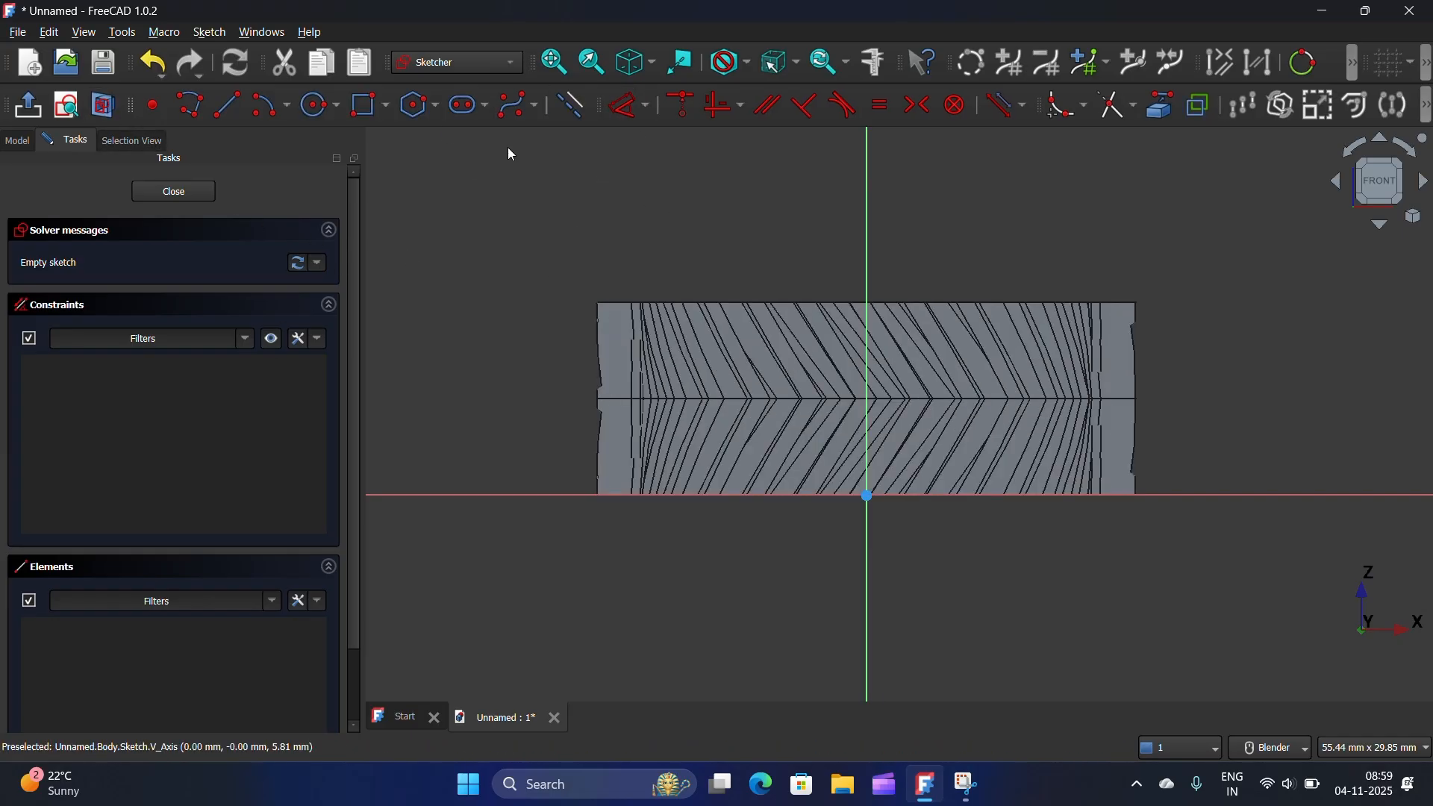
Draw a horizontal construction line about 15.8 mm long from the vertical axis along the gear's mid-height
{"action": "left_click", "coordinate": [226, 106]}
{"action": "scroll", "coordinate": [922, 504], "scroll_direction": "up", "scroll_amount": 4}
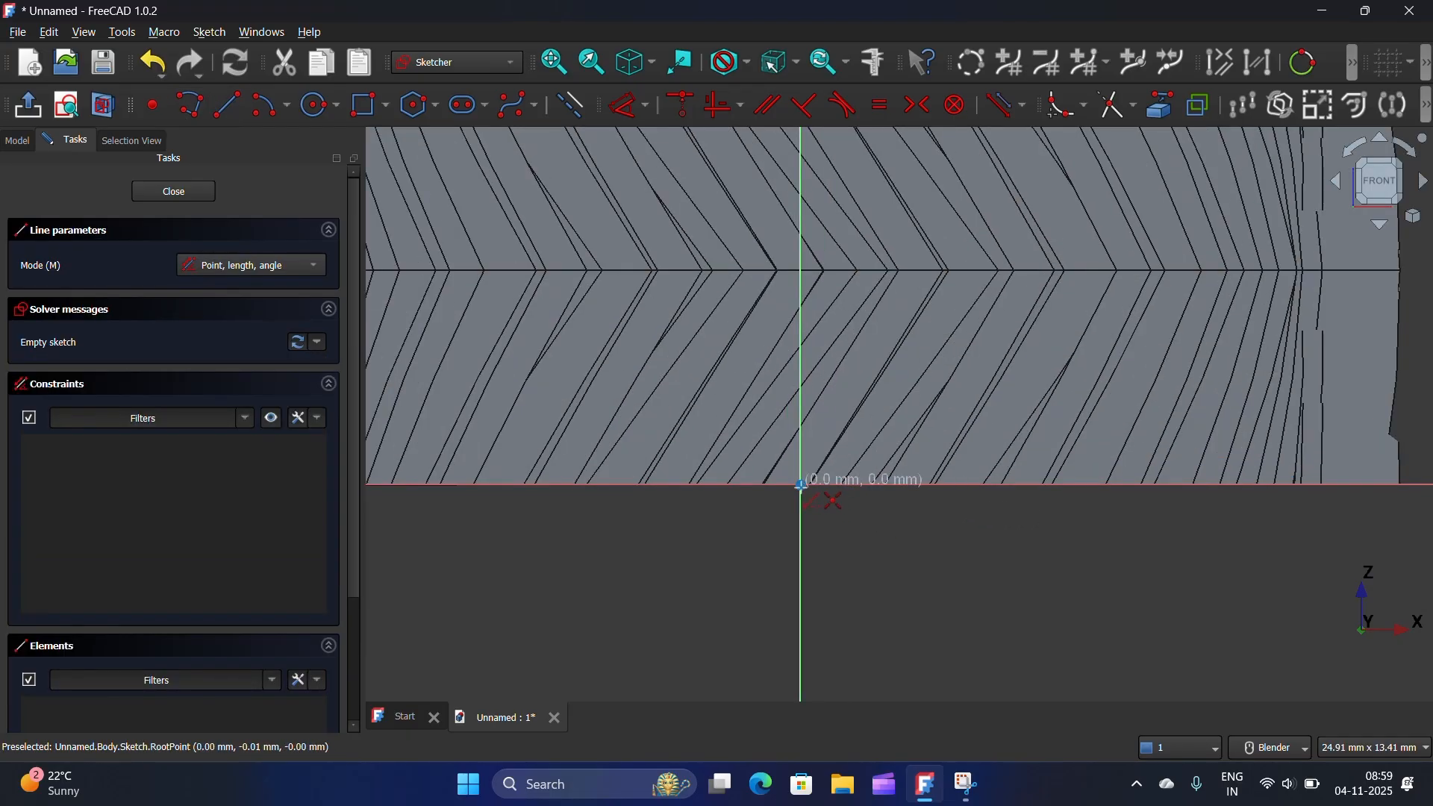
{"action": "scroll", "coordinate": [801, 486], "scroll_direction": "down", "scroll_amount": 2}
{"action": "left_click", "coordinate": [787, 330]}
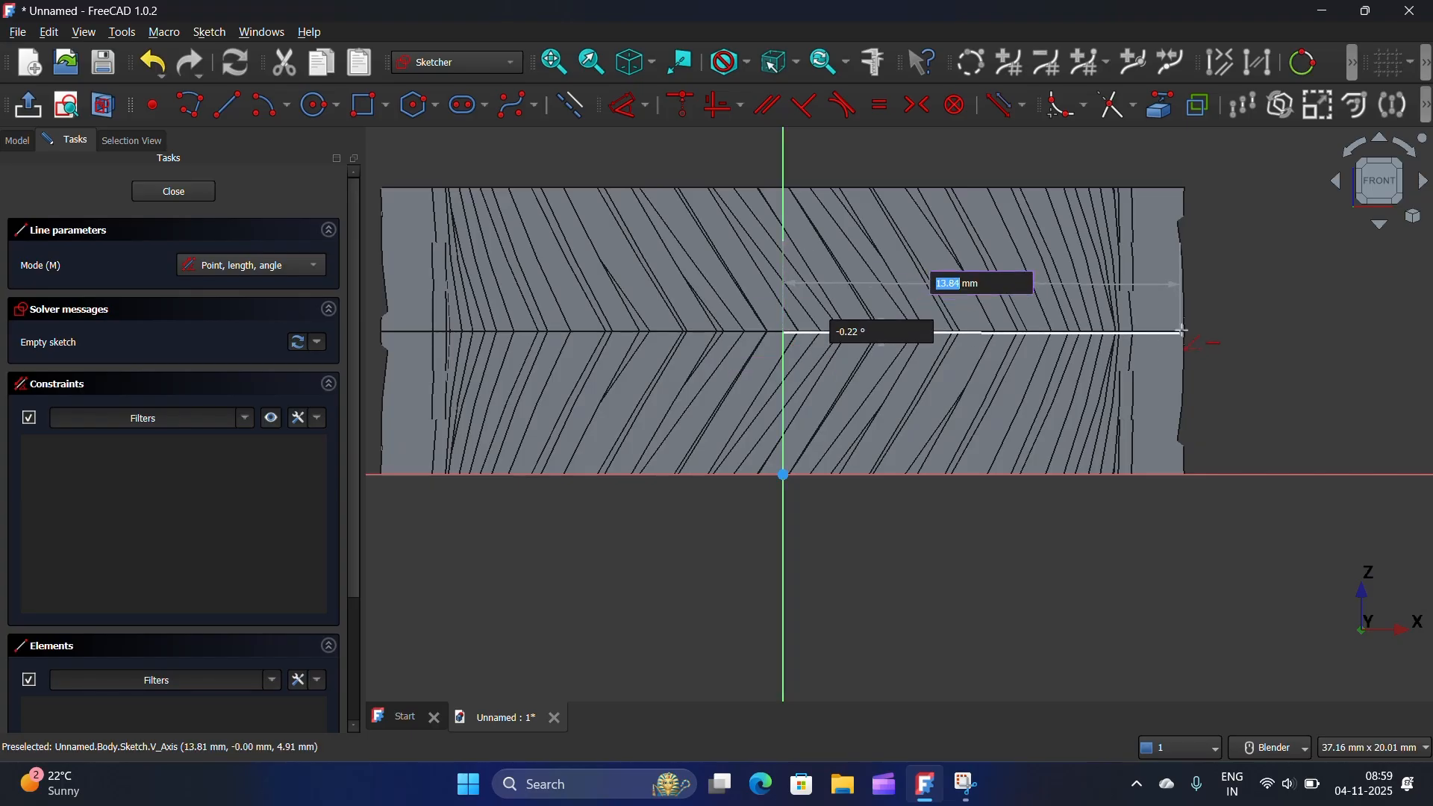
{"action": "left_click", "coordinate": [1238, 328]}
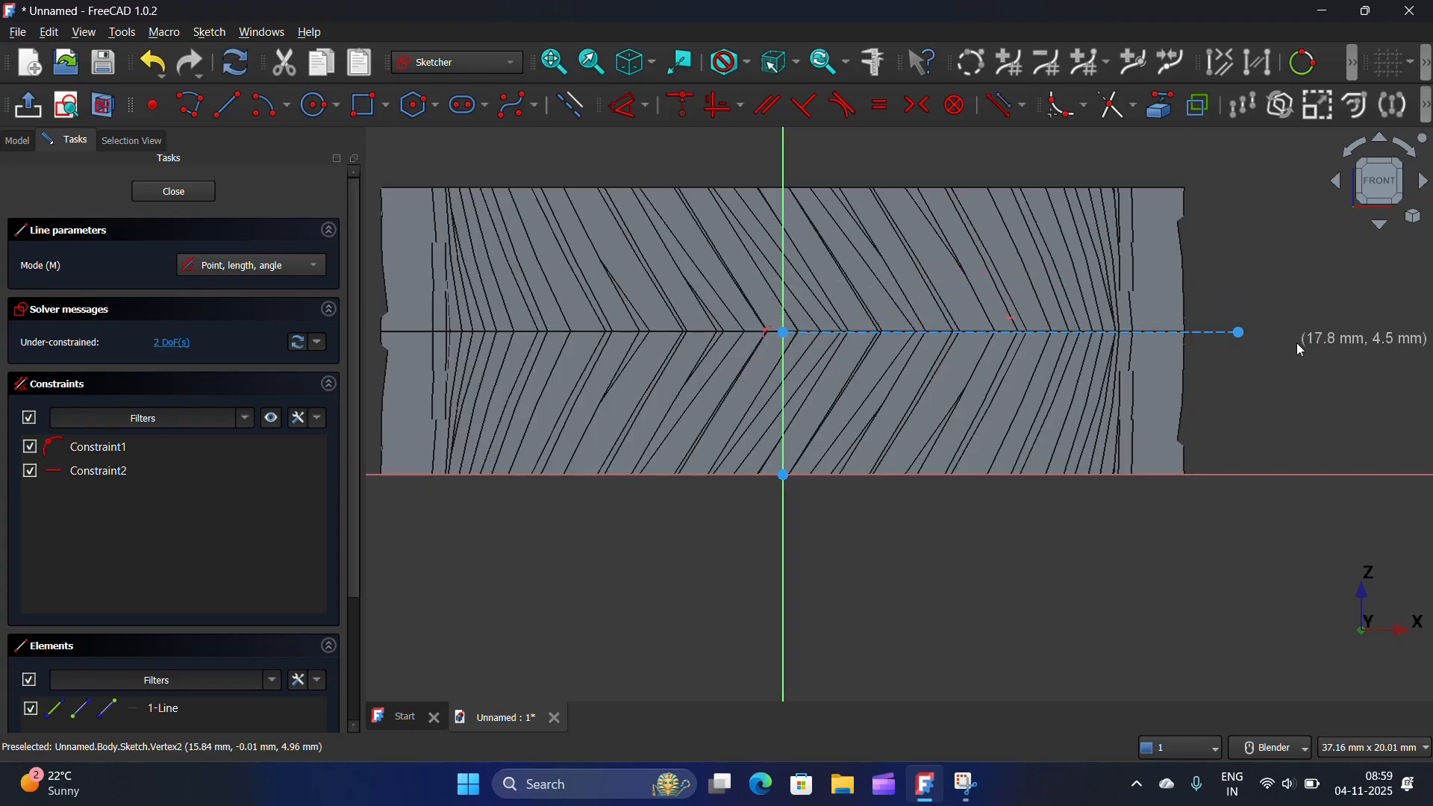
Constrain the vertical distance between the construction line's start point and the origin to 5 mm
{"action": "scroll", "coordinate": [872, 389], "scroll_direction": "up", "scroll_amount": 1}
{"action": "left_click", "coordinate": [765, 321]}
{"action": "left_click", "coordinate": [764, 495]}
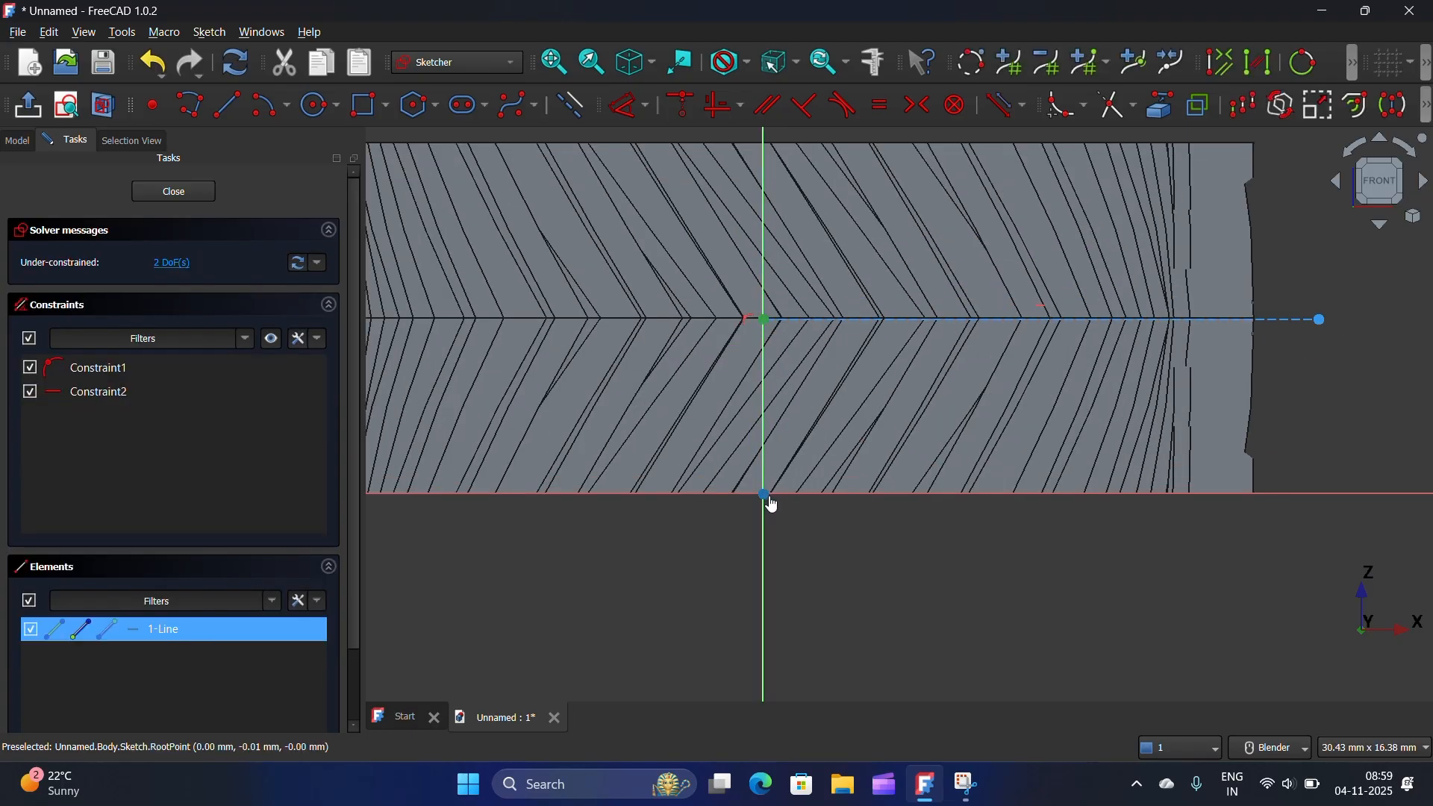
{"action": "left_click", "coordinate": [627, 104]}
{"action": "left_click", "coordinate": [661, 368]}
{"action": "type", "text": "5"}
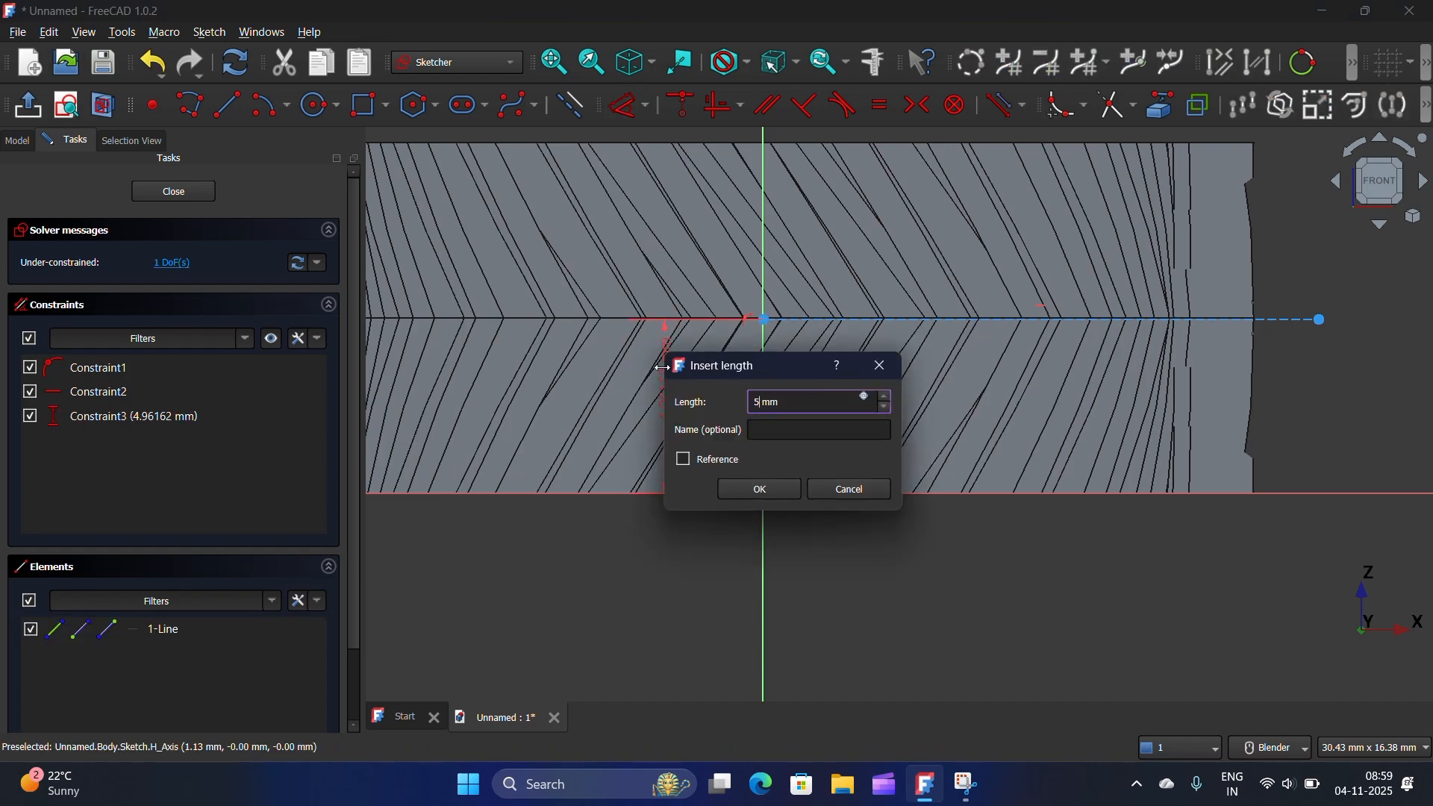
{"action": "left_click", "coordinate": [768, 494]}
Draw two rectangles about 10.5 mm wide from the vertical axis, one overlapping the gear's upper face and one its lower face
{"action": "scroll", "coordinate": [797, 514], "scroll_direction": "down", "scroll_amount": 1}
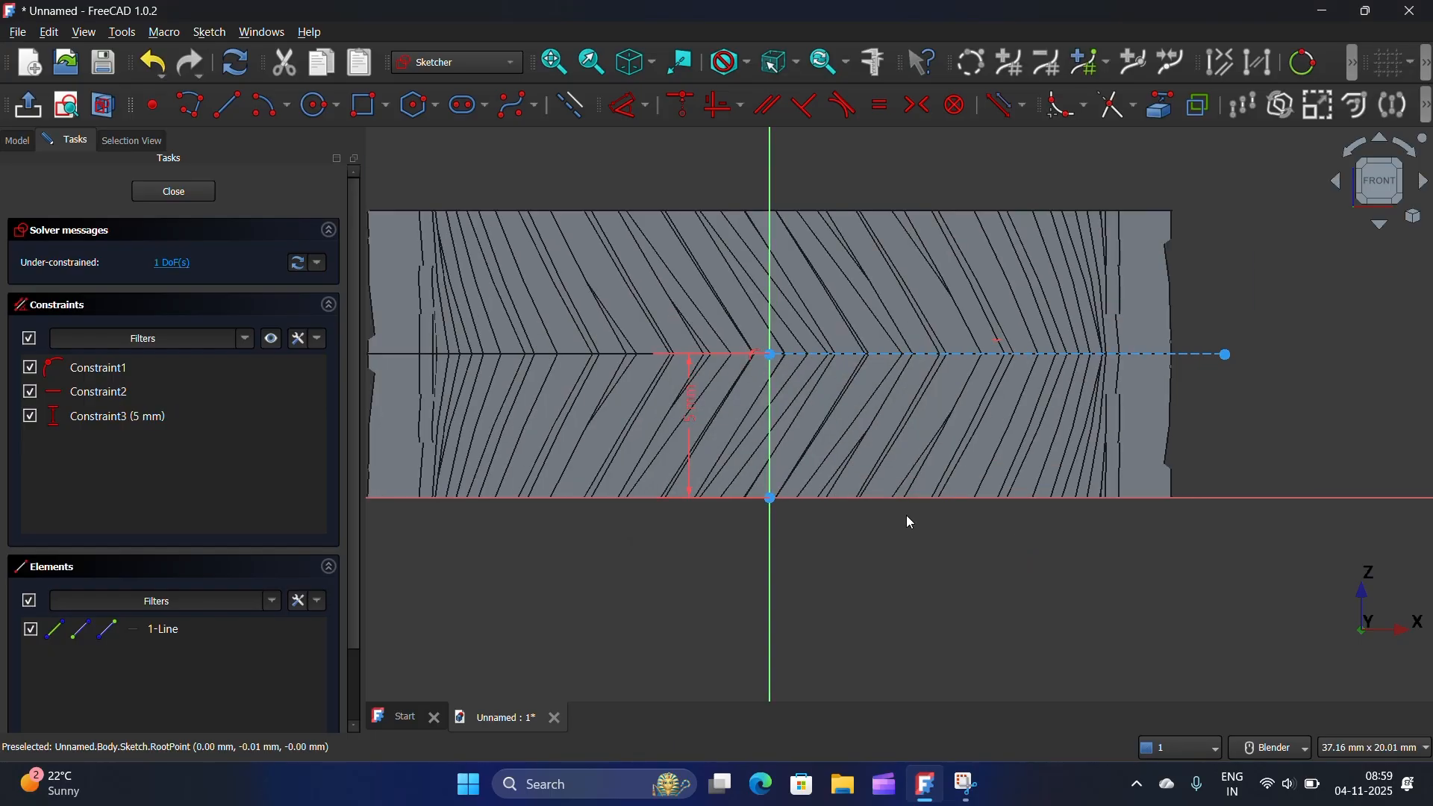
{"action": "scroll", "coordinate": [894, 507], "scroll_direction": "down", "scroll_amount": 1}
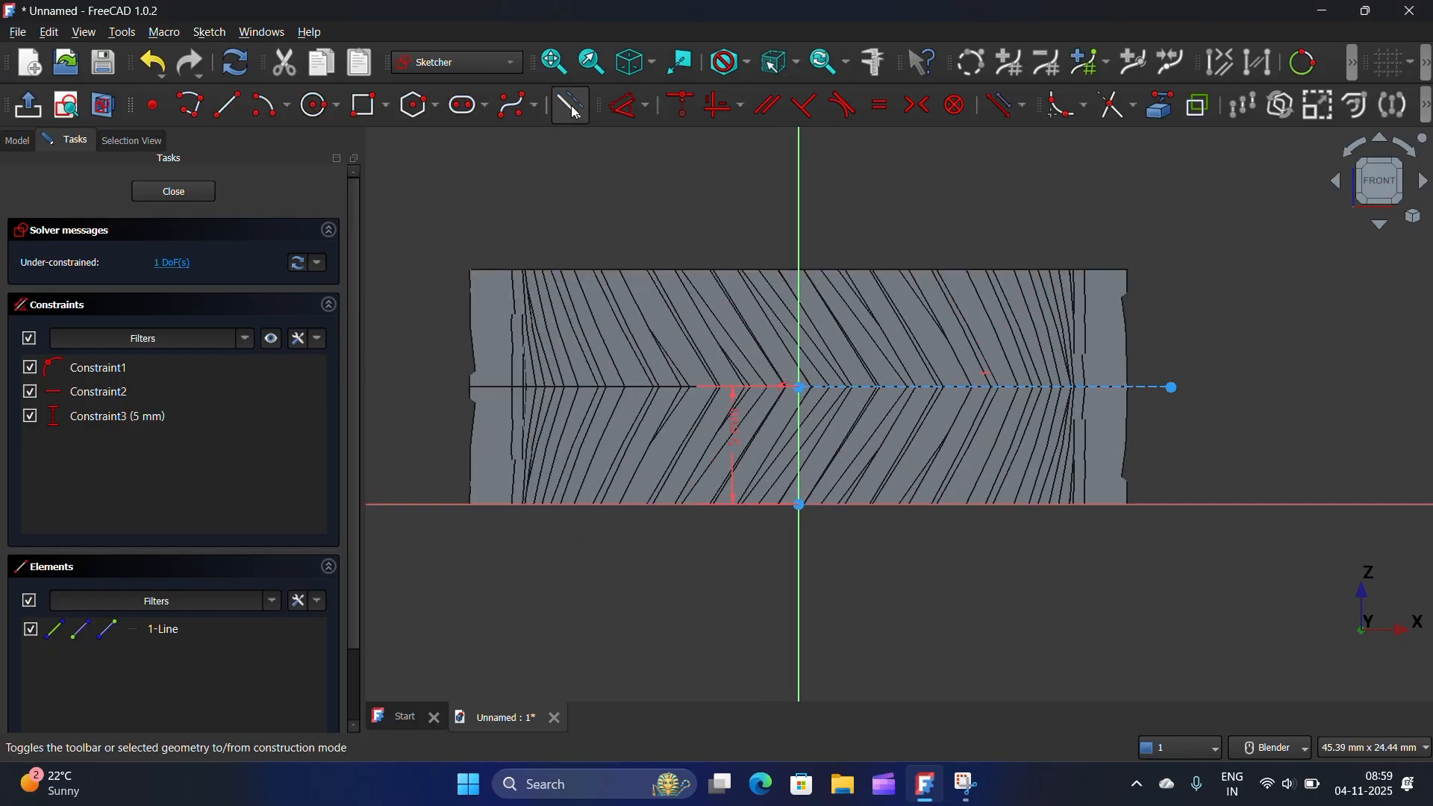
{"action": "left_click", "coordinate": [366, 119]}
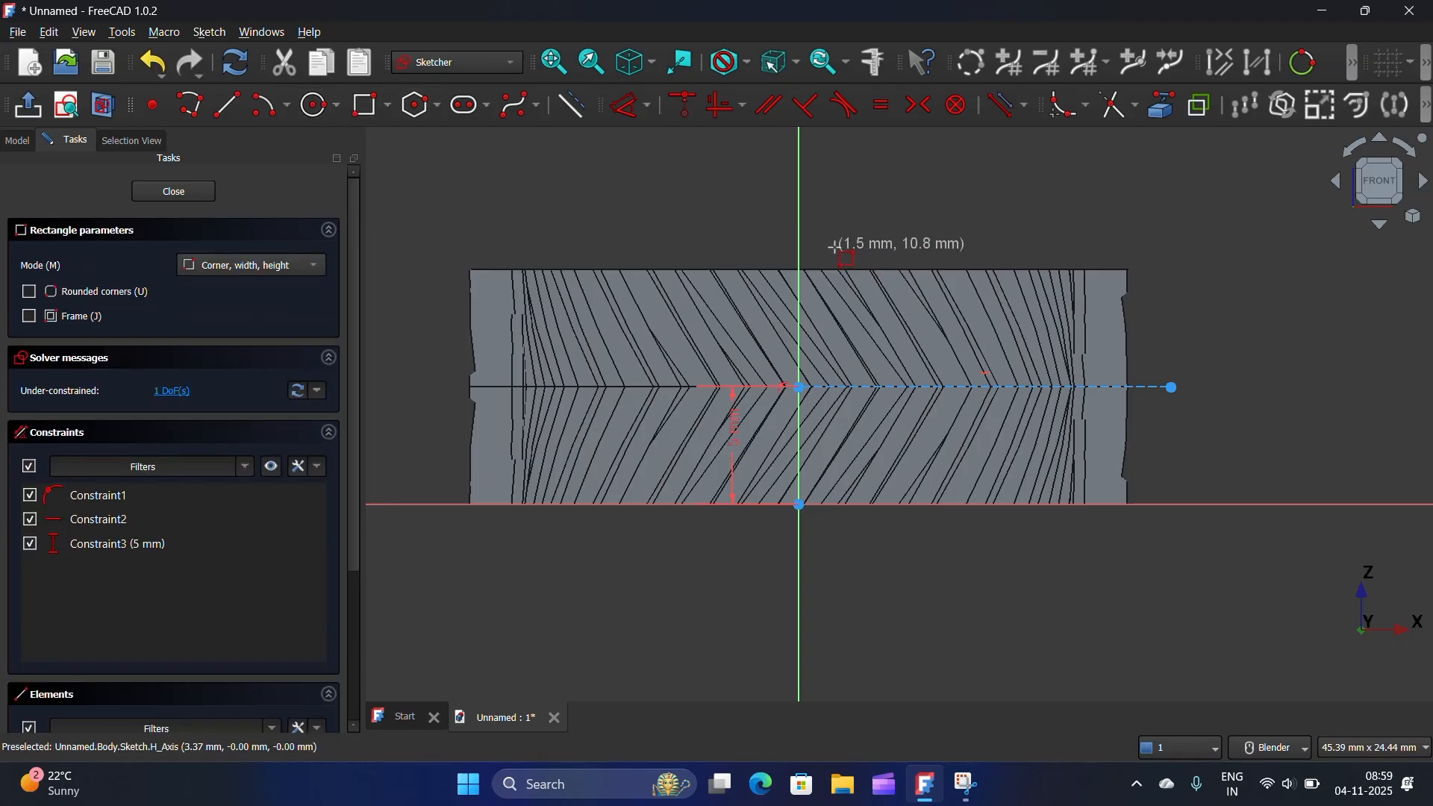
{"action": "left_click", "coordinate": [800, 234]}
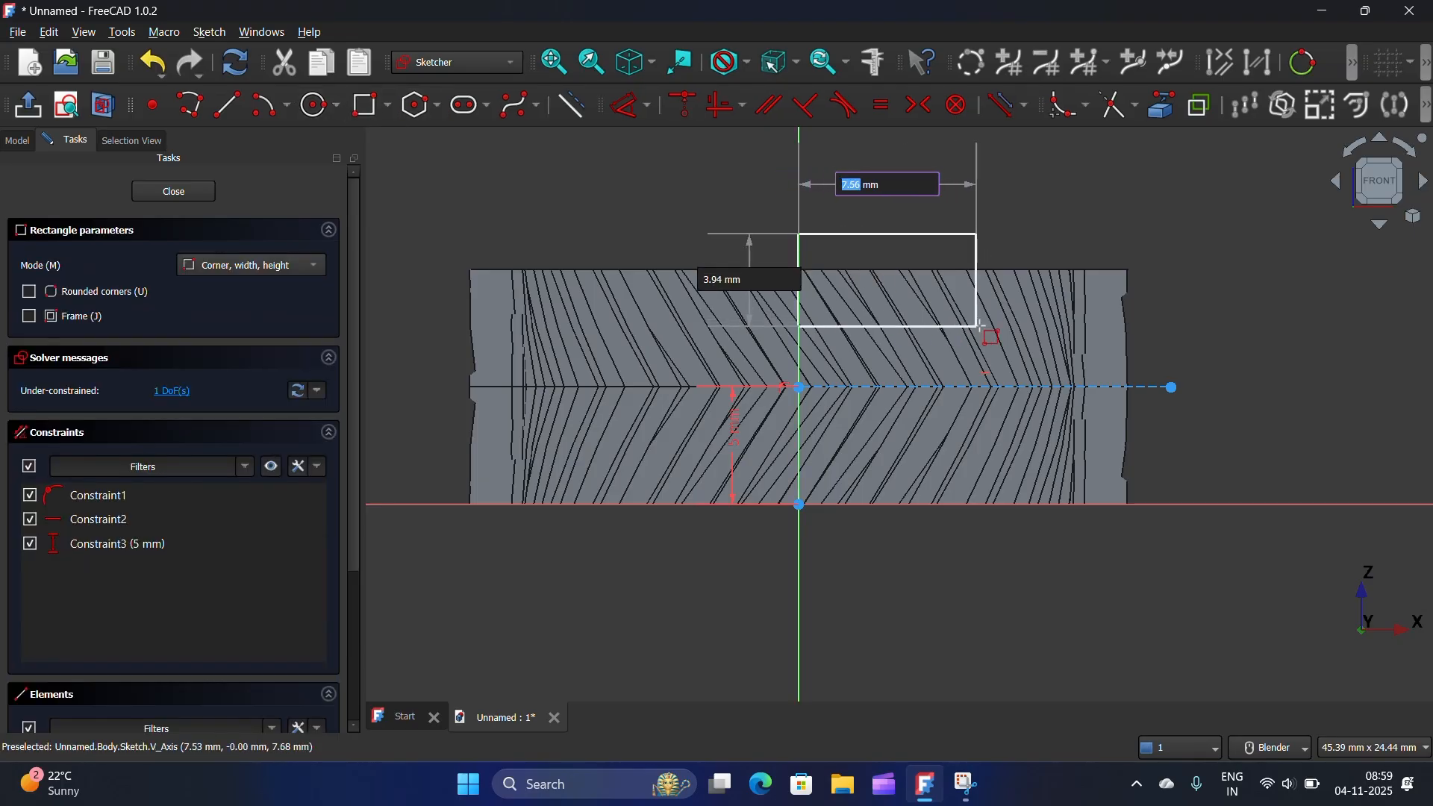
{"action": "left_click", "coordinate": [1048, 335]}
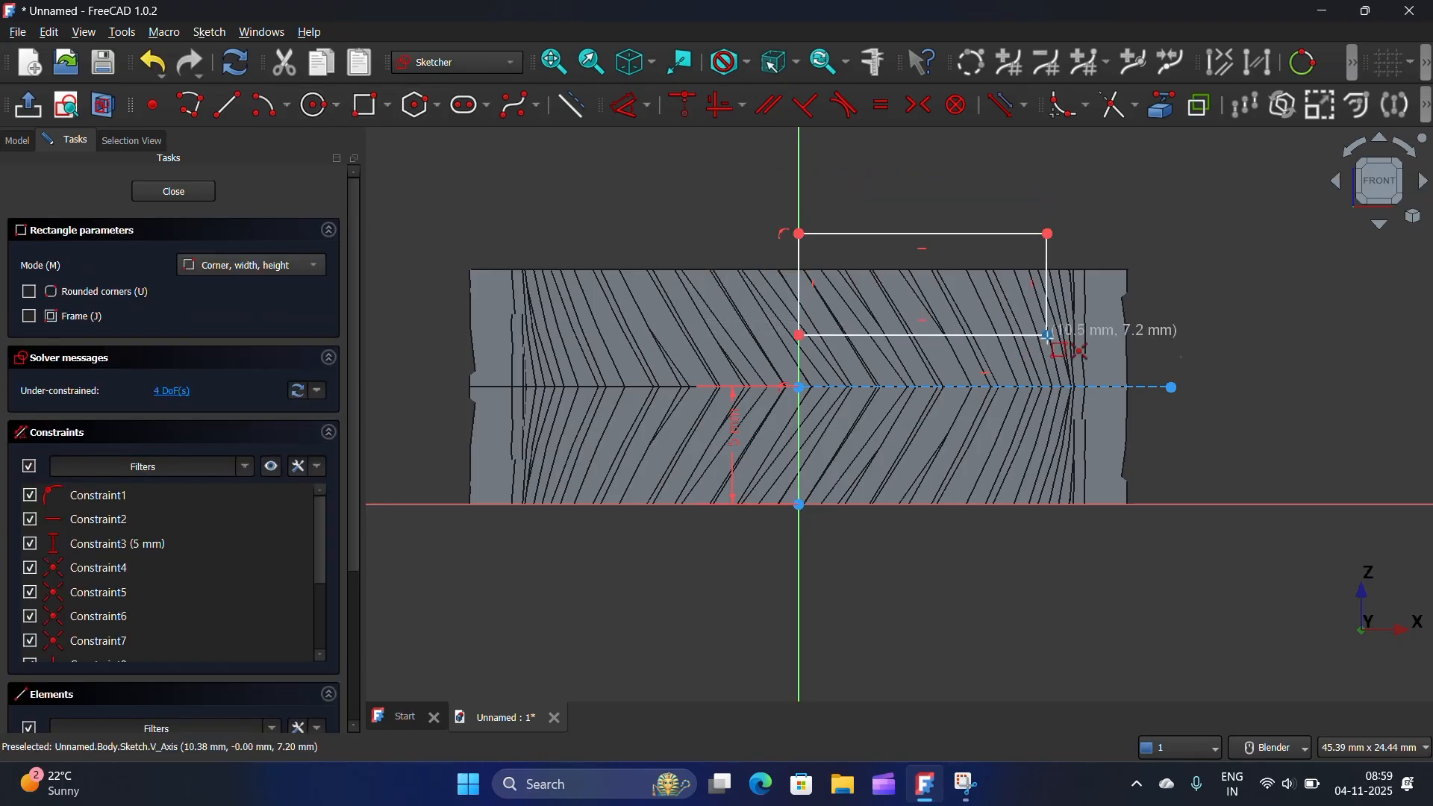
{"action": "left_click", "coordinate": [799, 559]}
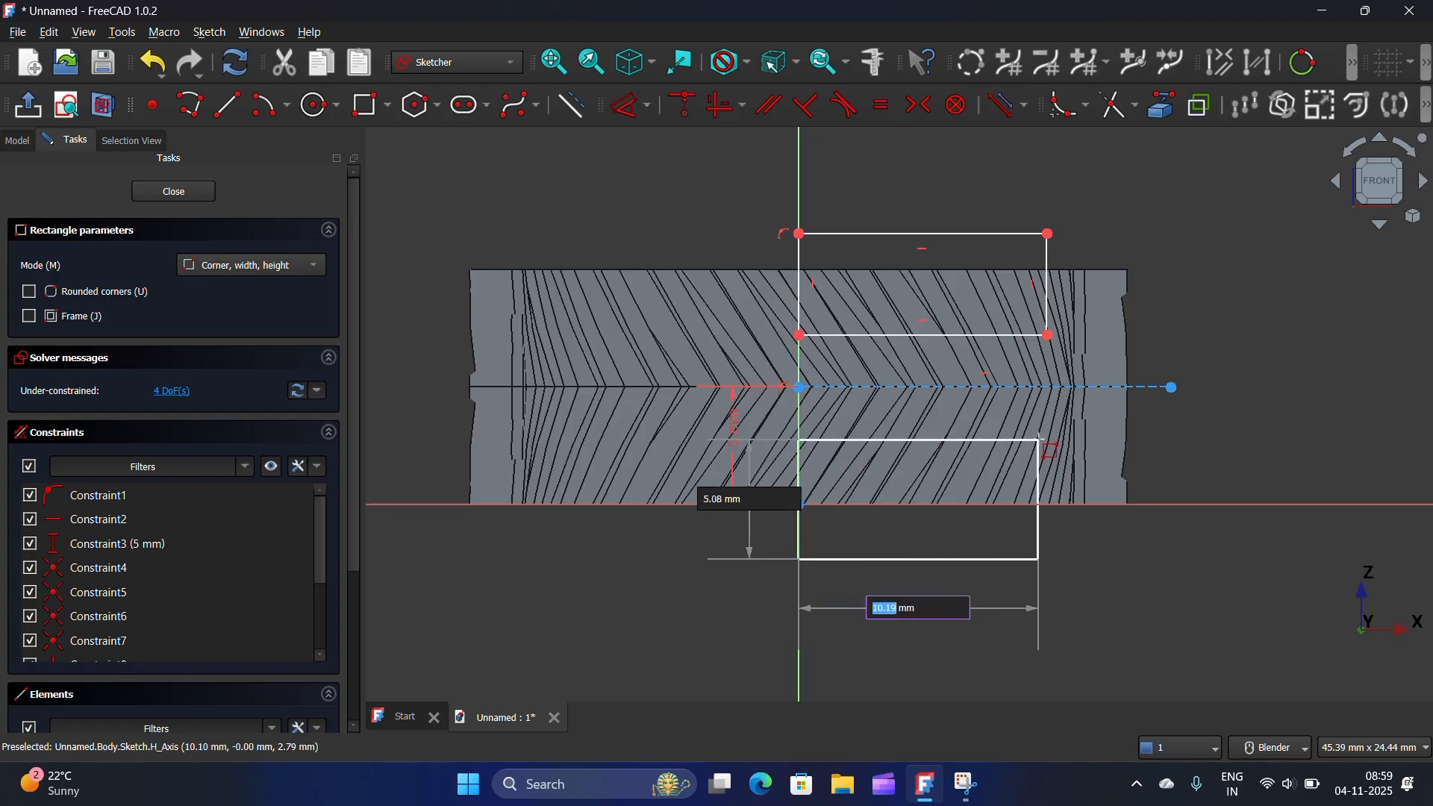
{"action": "left_click", "coordinate": [1045, 440]}
{"action": "key", "text": "Escape"}
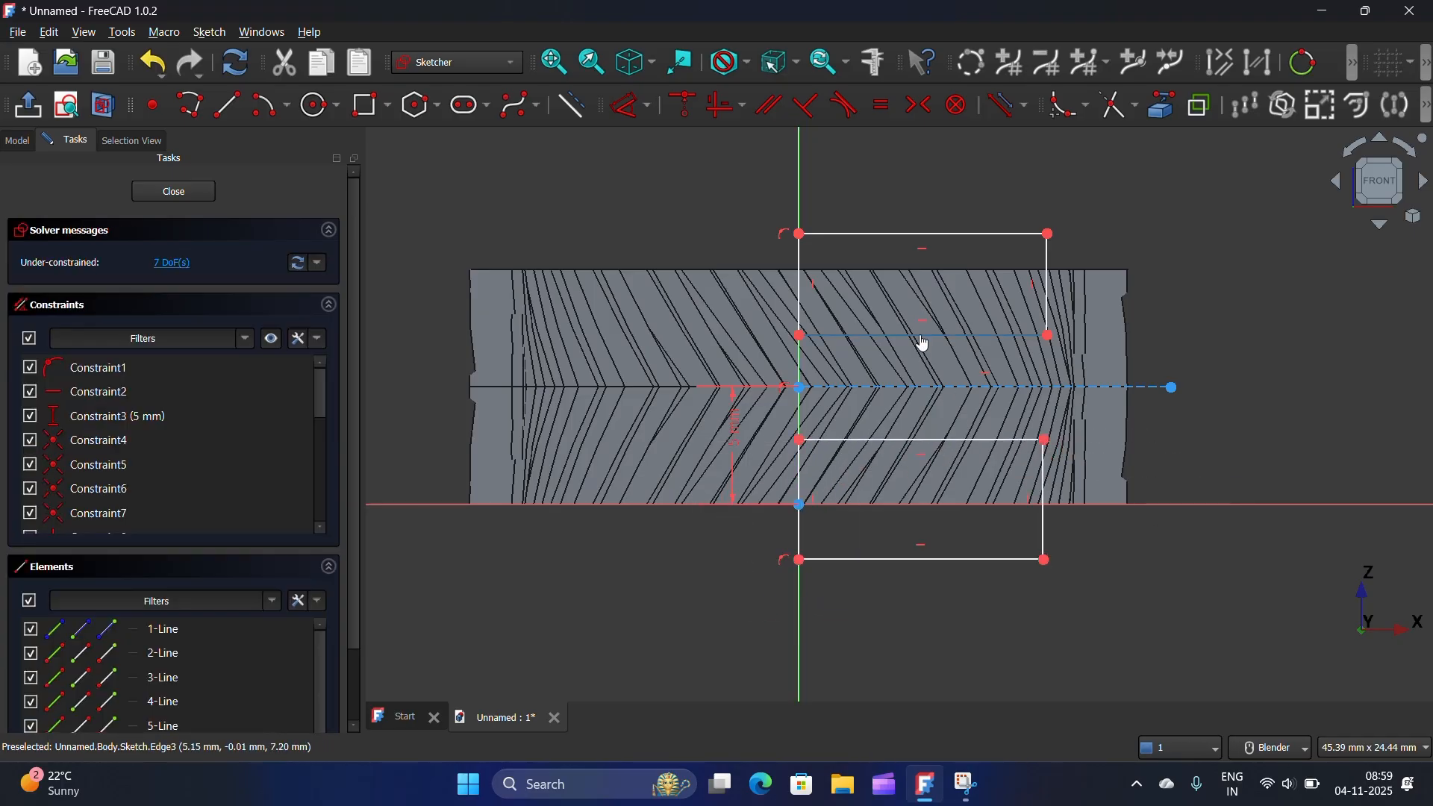
Constrain the two rectangles to equal width and equal height using their inner horizontal edges and outer vertical edges
{"action": "left_click", "coordinate": [924, 336]}
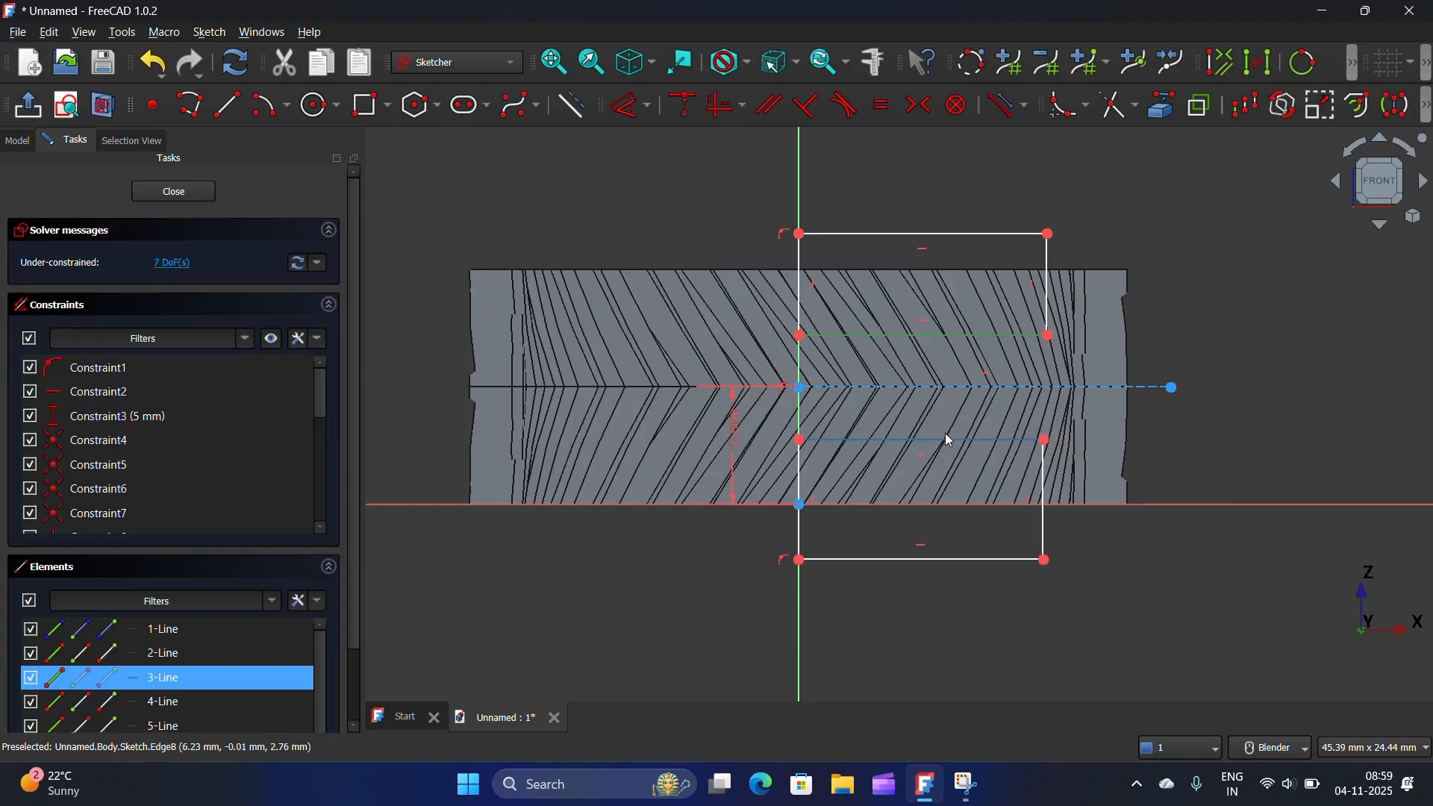
{"action": "left_click", "coordinate": [882, 105]}
{"action": "left_click", "coordinate": [1047, 284]}
{"action": "left_click", "coordinate": [1046, 500]}
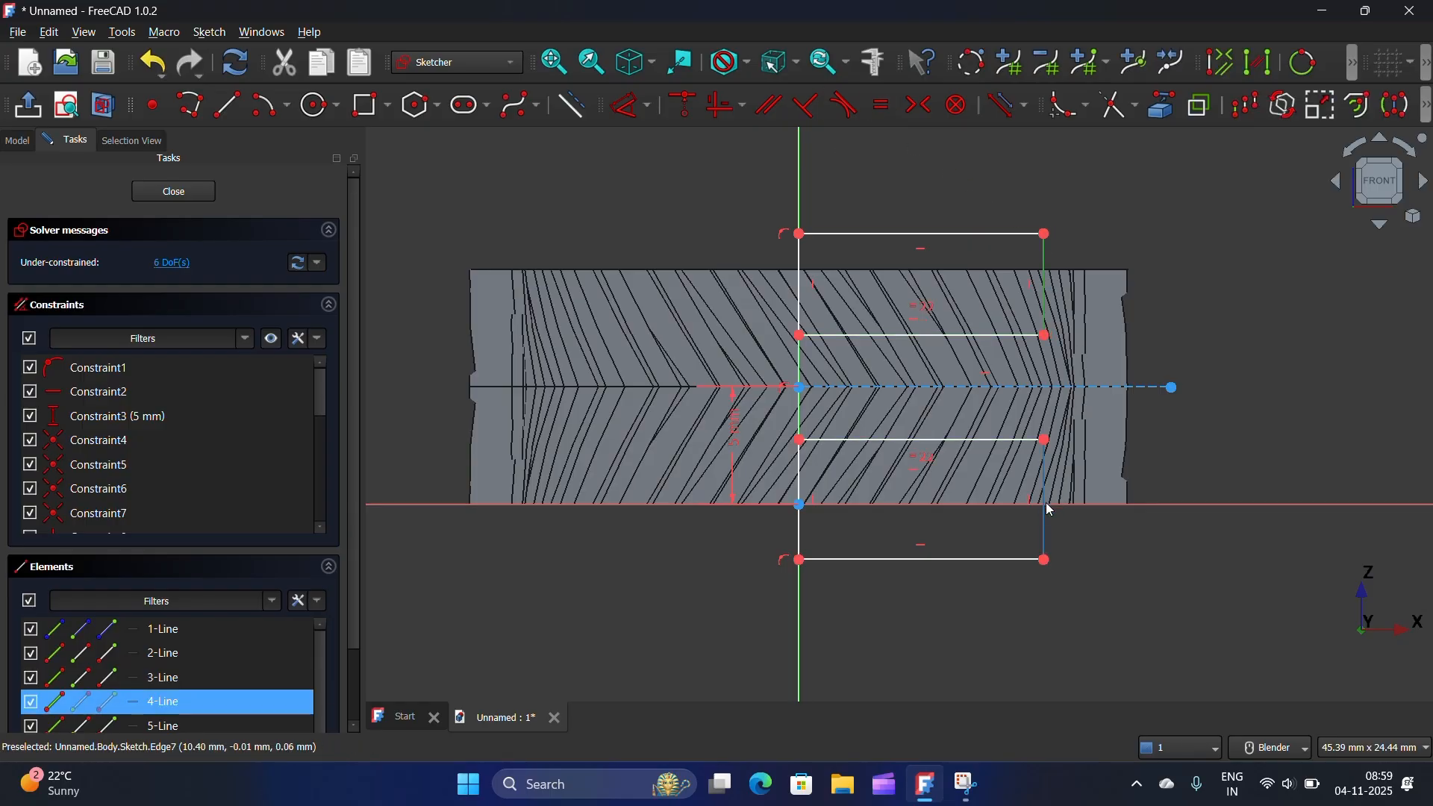
{"action": "left_click", "coordinate": [891, 112]}
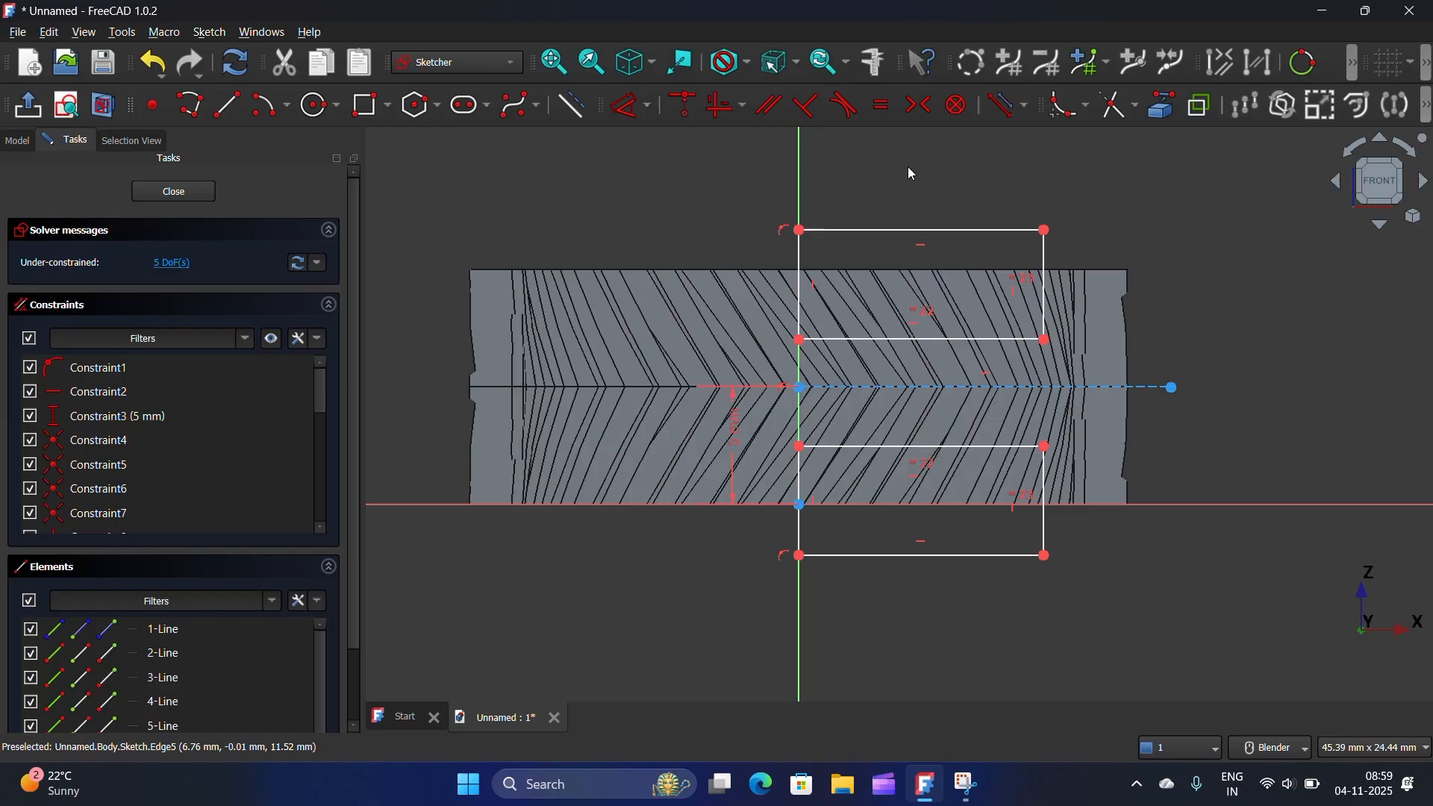
Make the rectangles' inner corners on the vertical axis symmetric about the horizontal construction line
{"action": "scroll", "coordinate": [875, 486], "scroll_direction": "up", "scroll_amount": 3}
{"action": "mouse_move", "coordinate": [734, 398]}
{"action": "left_mouse_down"}
{"action": "mouse_move", "coordinate": [735, 353]}
{"action": "mouse_move", "coordinate": [735, 371]}
{"action": "left_mouse_up"}
{"action": "left_click", "coordinate": [734, 235]}
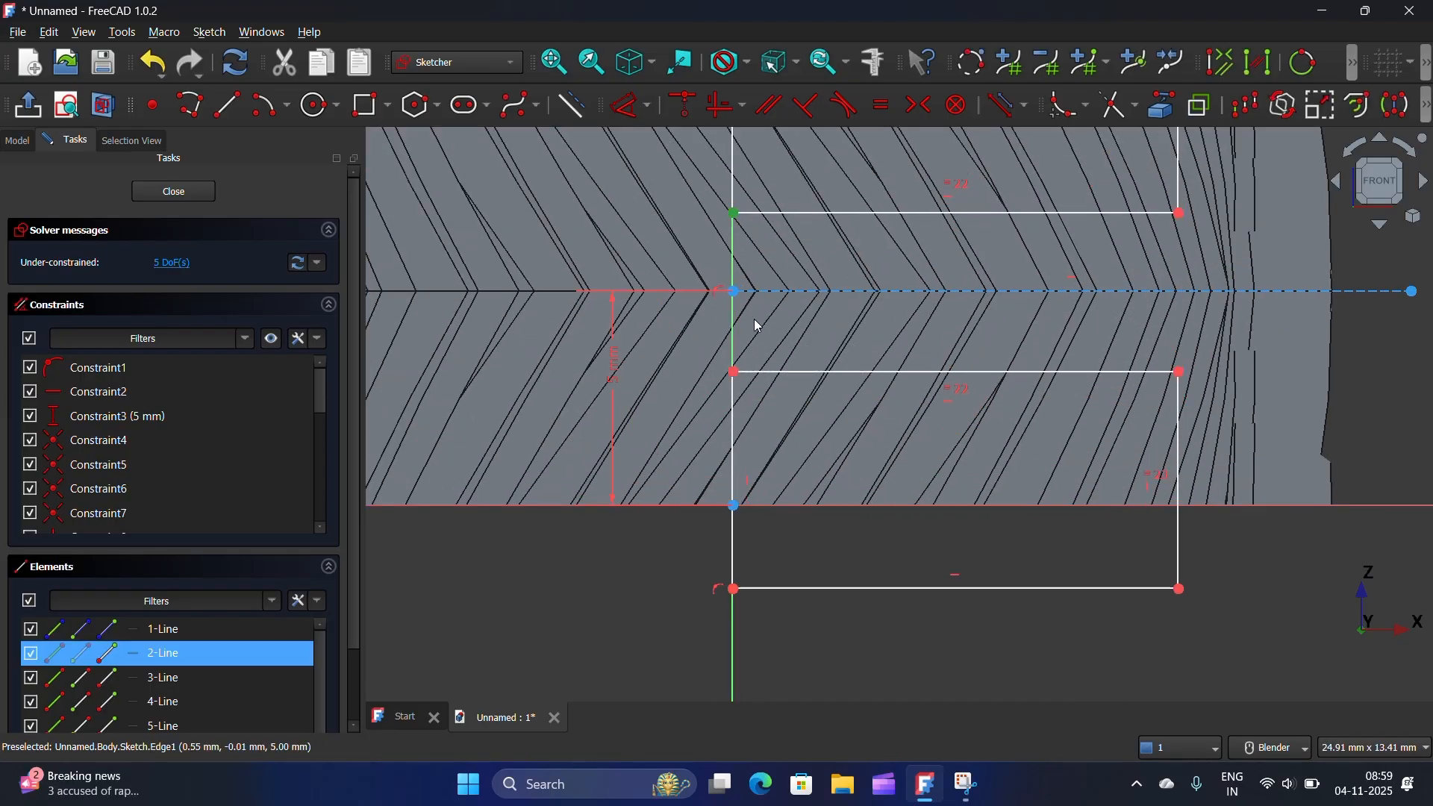
{"action": "left_click", "coordinate": [781, 292]}
{"action": "left_click", "coordinate": [906, 111]}
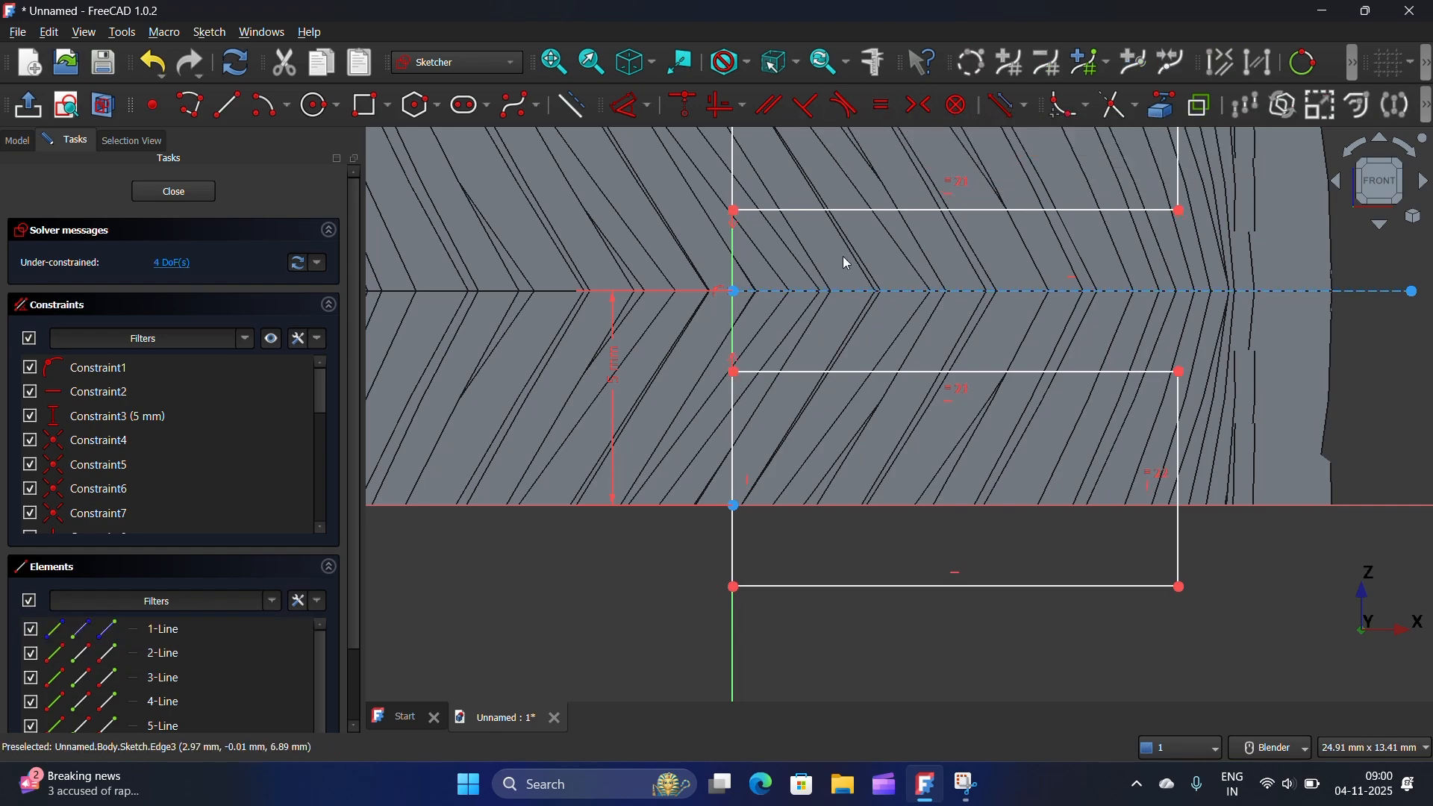
Constrain the vertical distance between the two rectangles' inner corners on the vertical axis to 4 mm
{"action": "scroll", "coordinate": [835, 272], "scroll_direction": "down", "scroll_amount": 2}
{"action": "scroll", "coordinate": [777, 351], "scroll_direction": "down", "scroll_amount": 2}
{"action": "scroll", "coordinate": [778, 332], "scroll_direction": "up", "scroll_amount": 3}
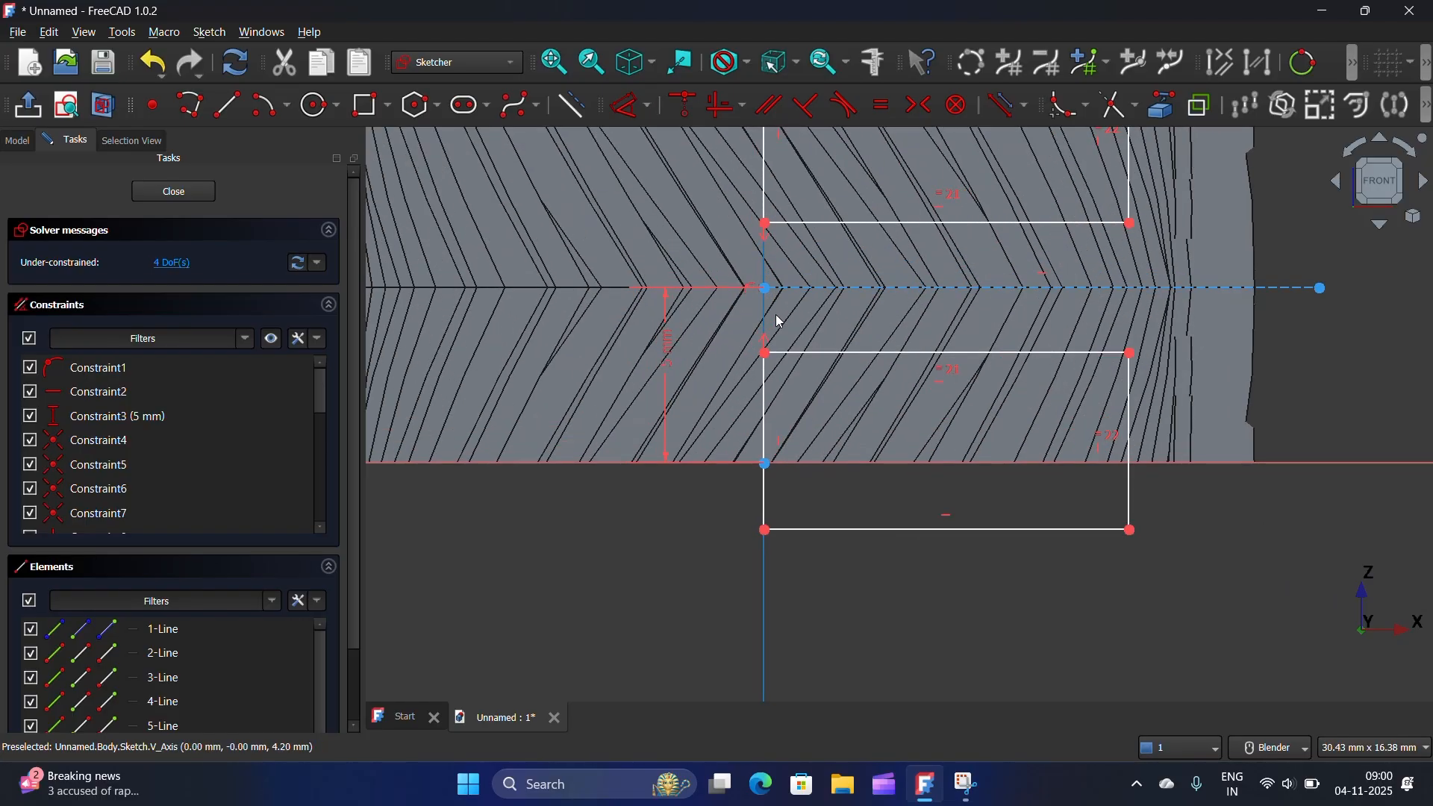
{"action": "left_click", "coordinate": [769, 228]}
{"action": "left_click", "coordinate": [766, 363]}
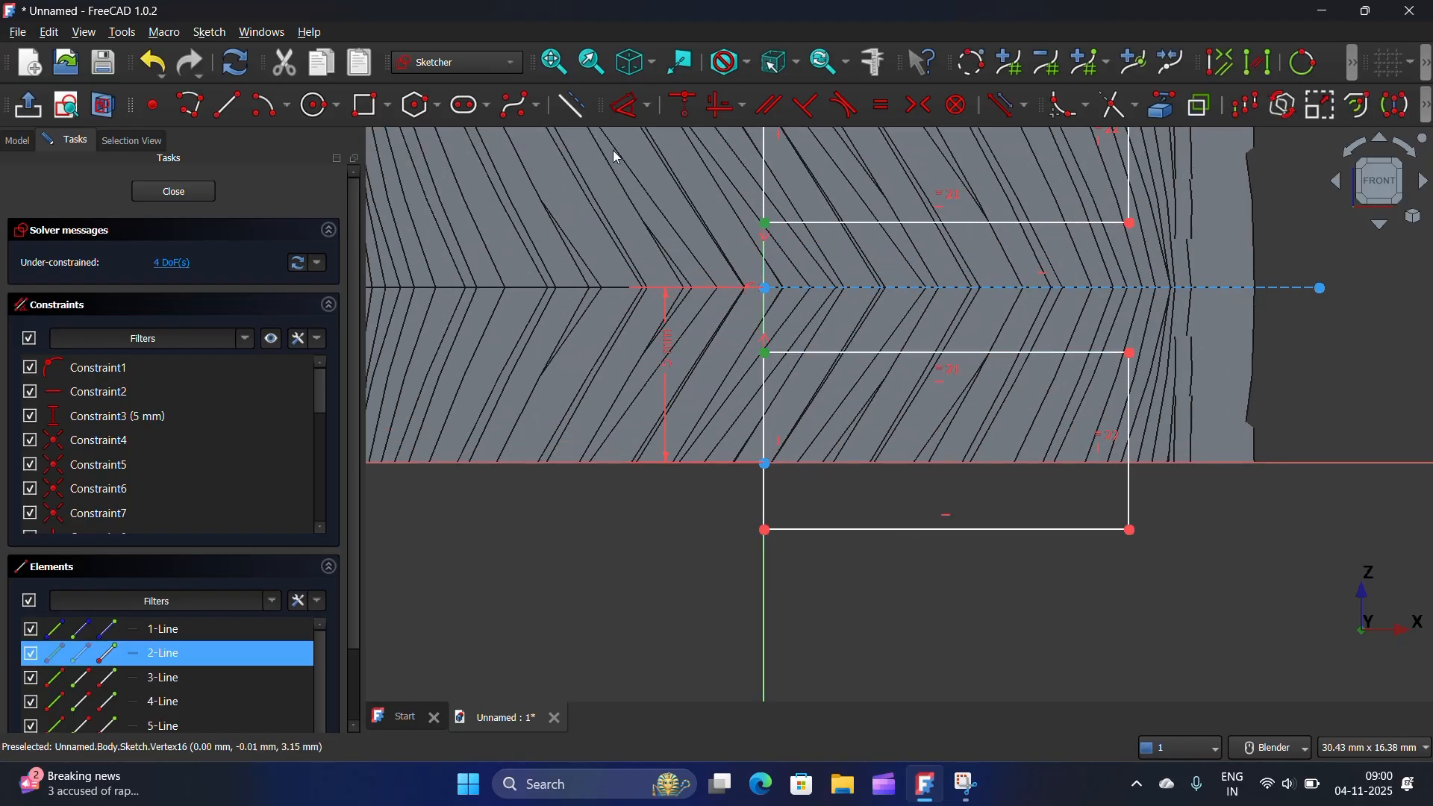
{"action": "left_click", "coordinate": [632, 104]}
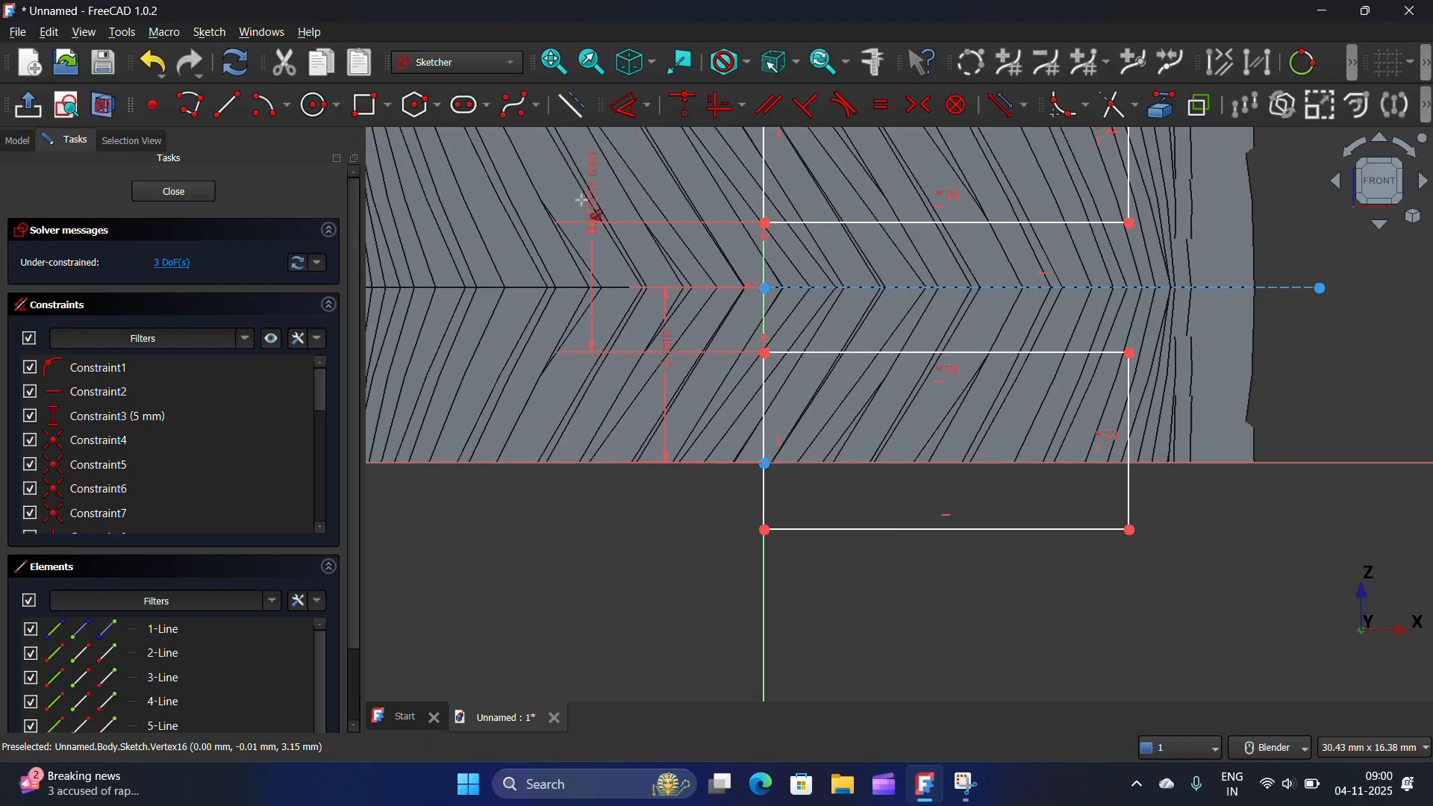
{"action": "left_click", "coordinate": [567, 159]}
{"action": "type", "text": "4"}
{"action": "left_click", "coordinate": [663, 270]}
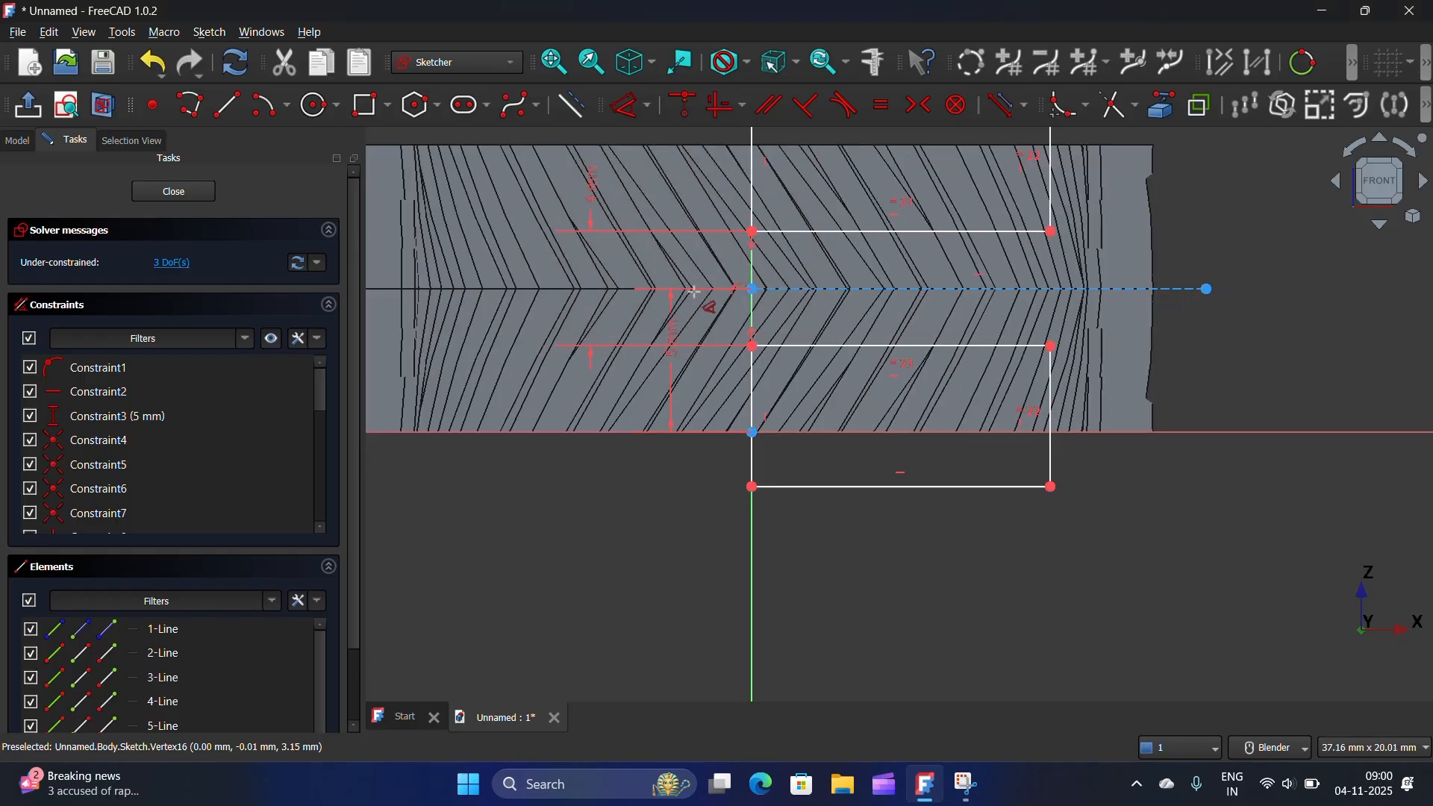
Dimension the lower rectangle's bottom edge to a width of 9 mm
{"action": "scroll", "coordinate": [1179, 481], "scroll_direction": "down", "scroll_amount": 1}
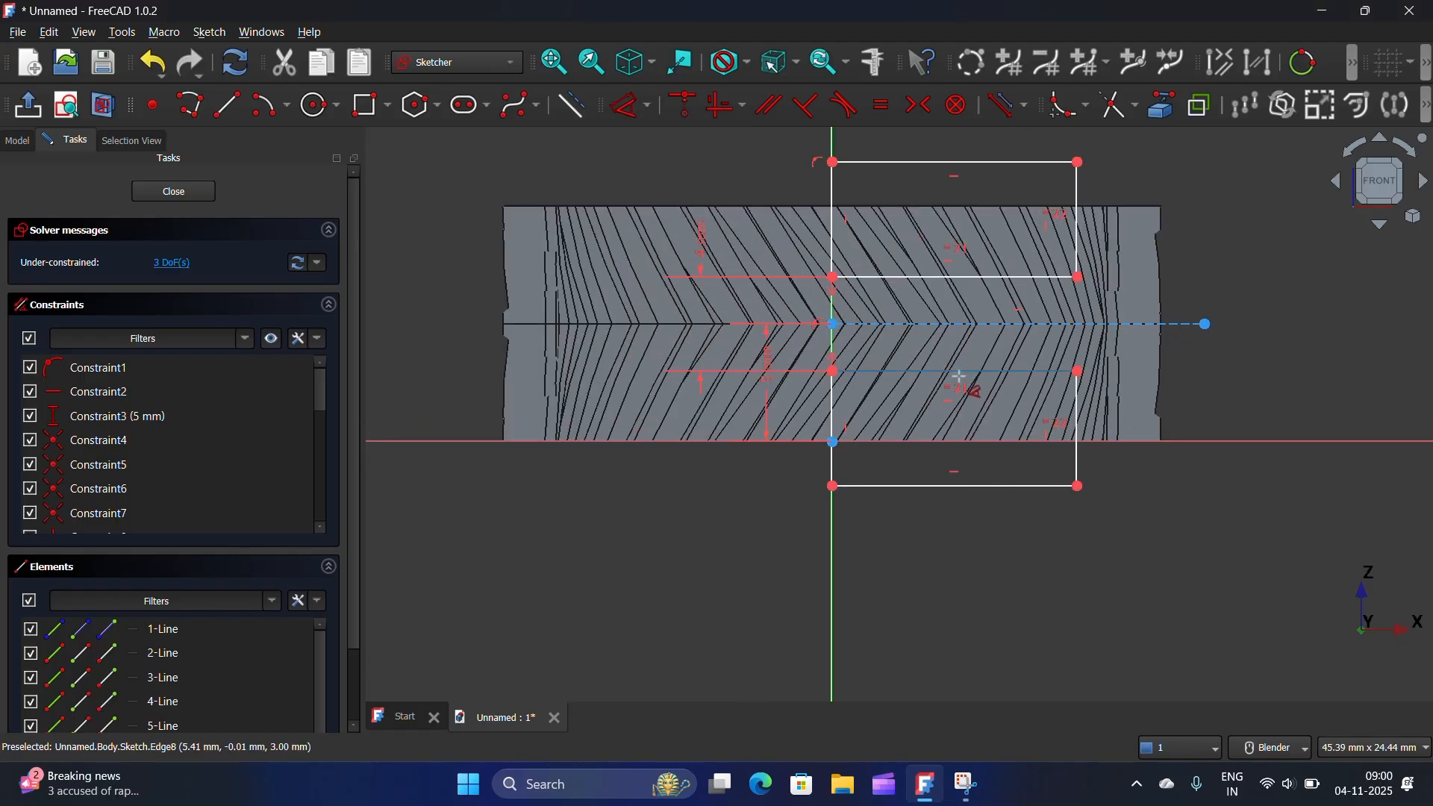
{"action": "left_click", "coordinate": [947, 487]}
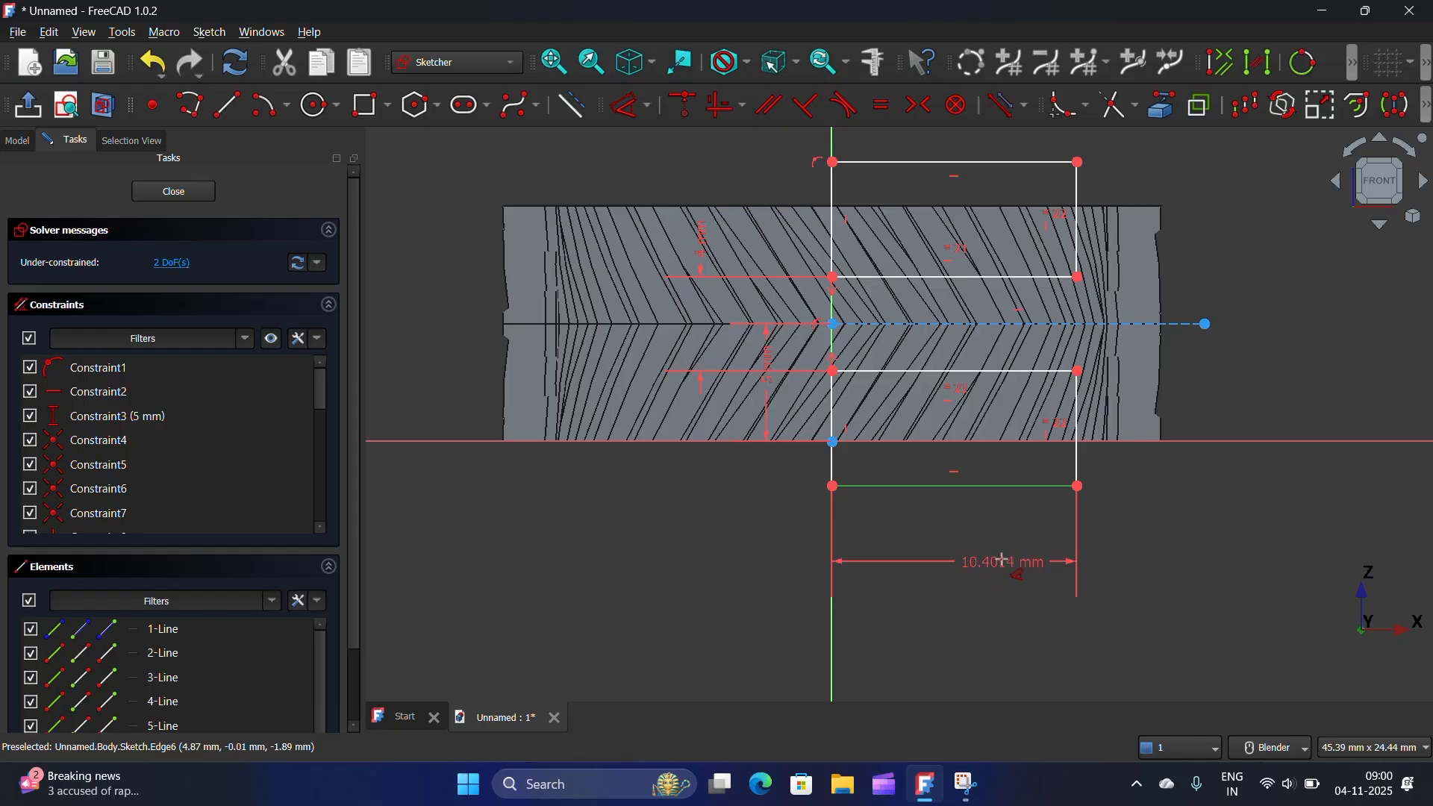
{"action": "left_click", "coordinate": [988, 556]}
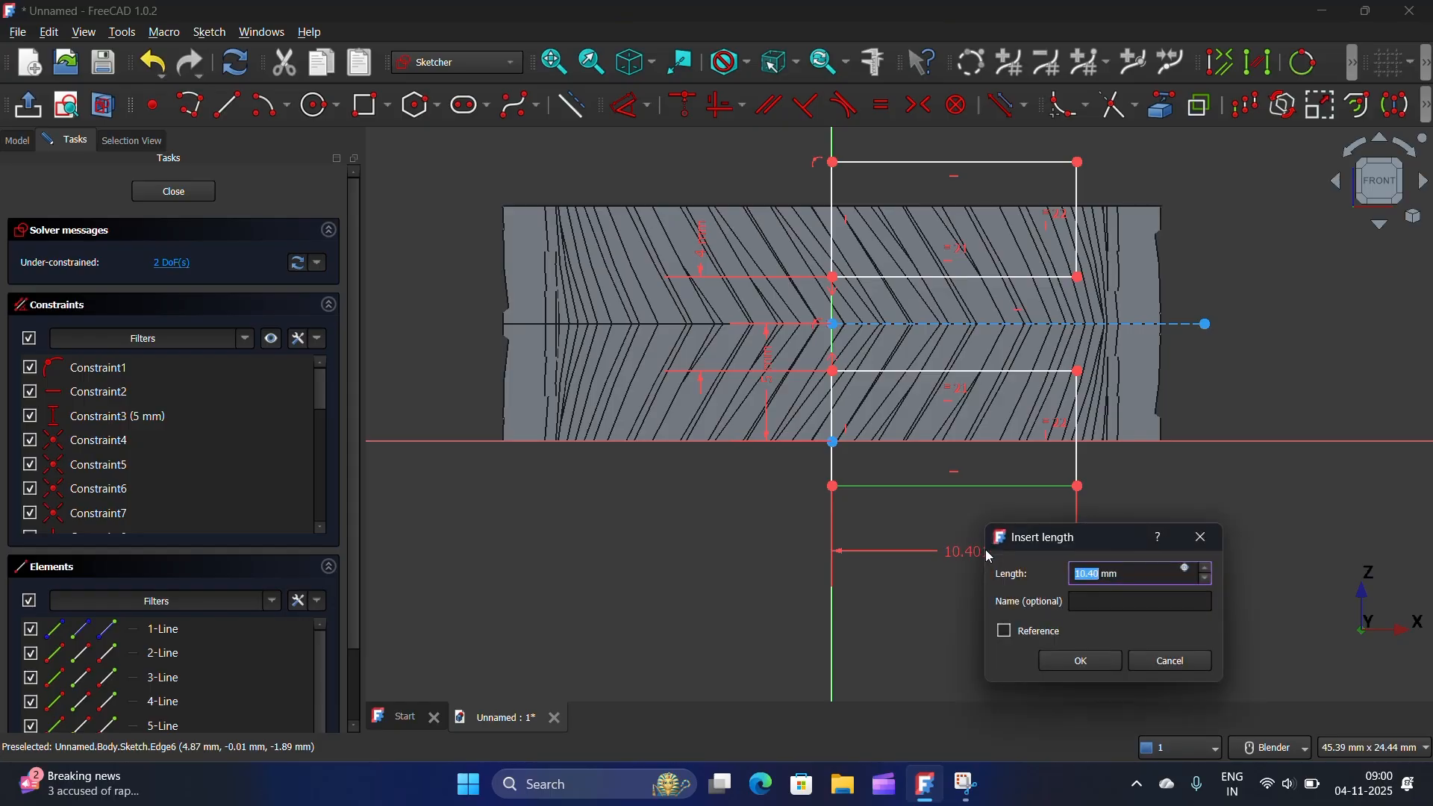
{"action": "type", "text": "9"}
{"action": "left_click", "coordinate": [1083, 660]}
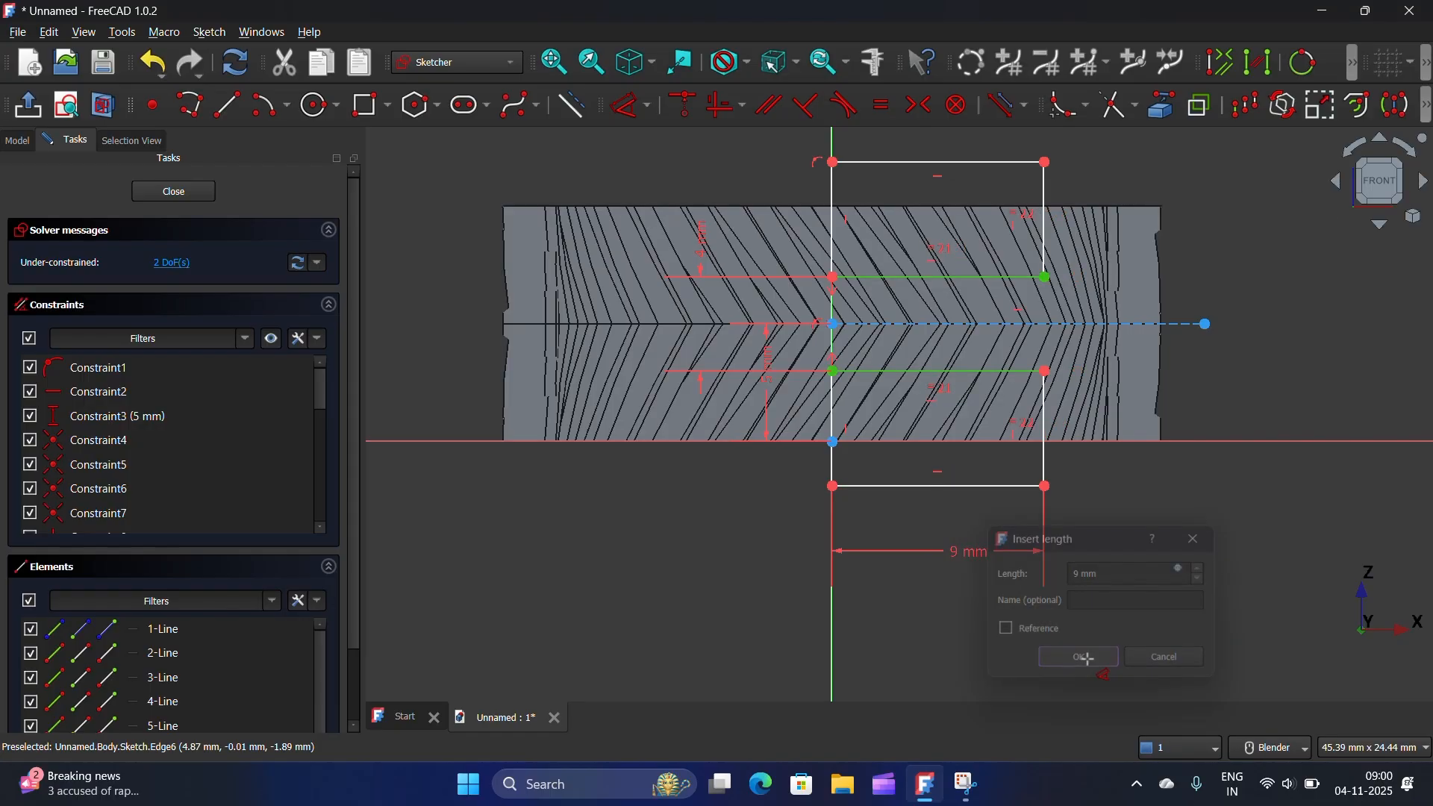
Dimension the lower rectangle's outer vertical edge to a height of 5 mm
{"action": "scroll", "coordinate": [975, 470], "scroll_direction": "down", "scroll_amount": 2}
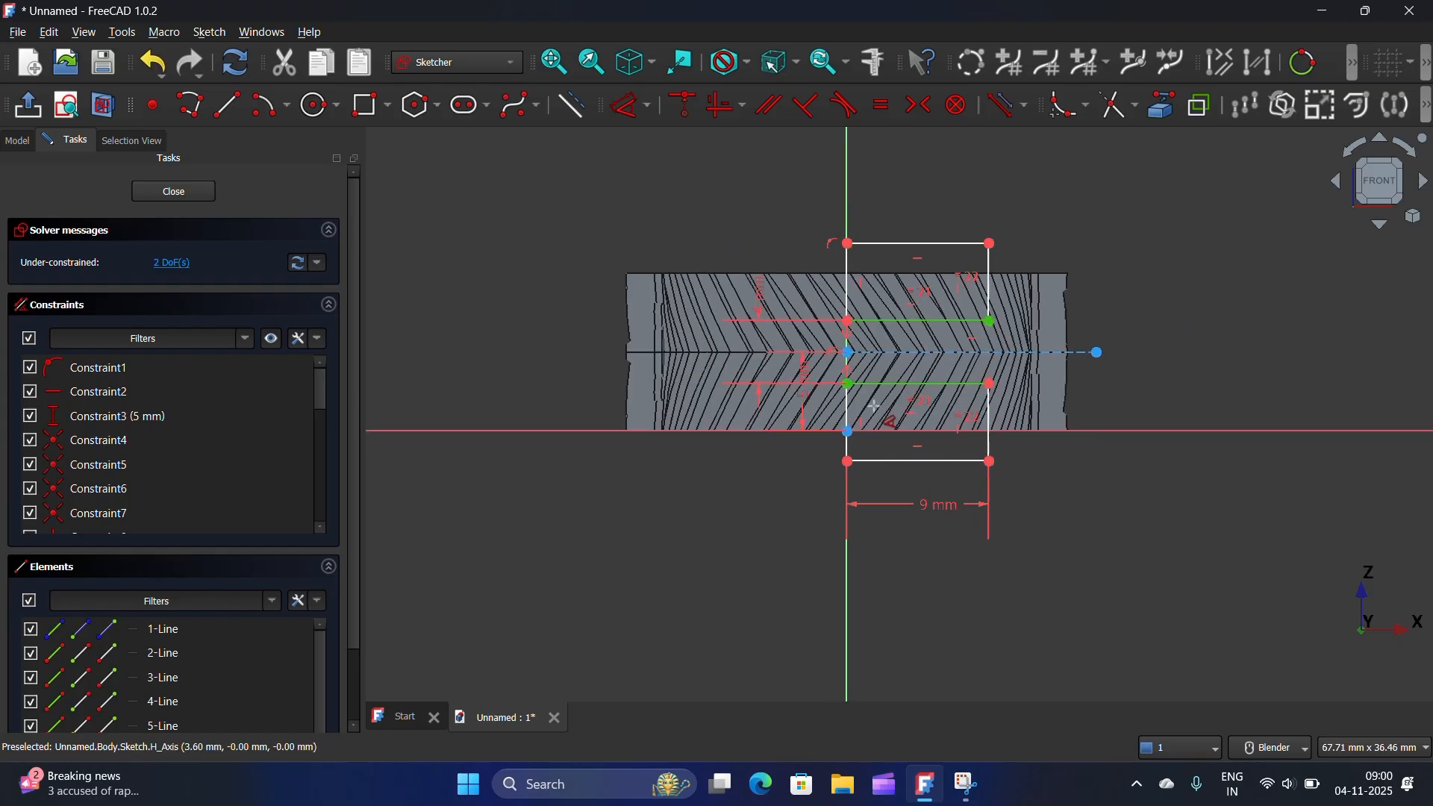
{"action": "scroll", "coordinate": [963, 481], "scroll_direction": "up", "scroll_amount": 4}
{"action": "scroll", "coordinate": [959, 479], "scroll_direction": "down", "scroll_amount": 2}
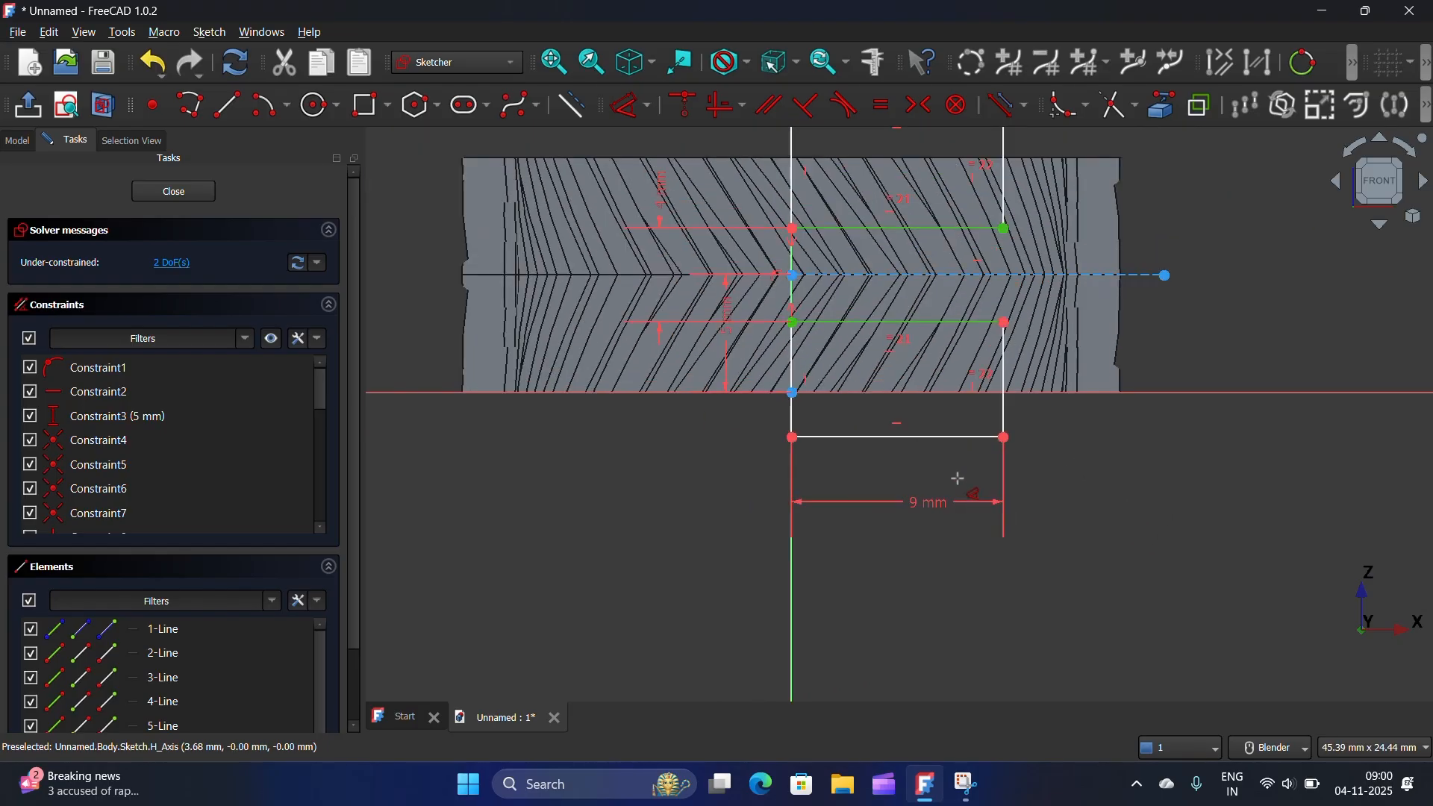
{"action": "scroll", "coordinate": [955, 476], "scroll_direction": "up", "scroll_amount": 1}
{"action": "scroll", "coordinate": [956, 476], "scroll_direction": "down", "scroll_amount": 1}
{"action": "left_click", "coordinate": [1005, 407]}
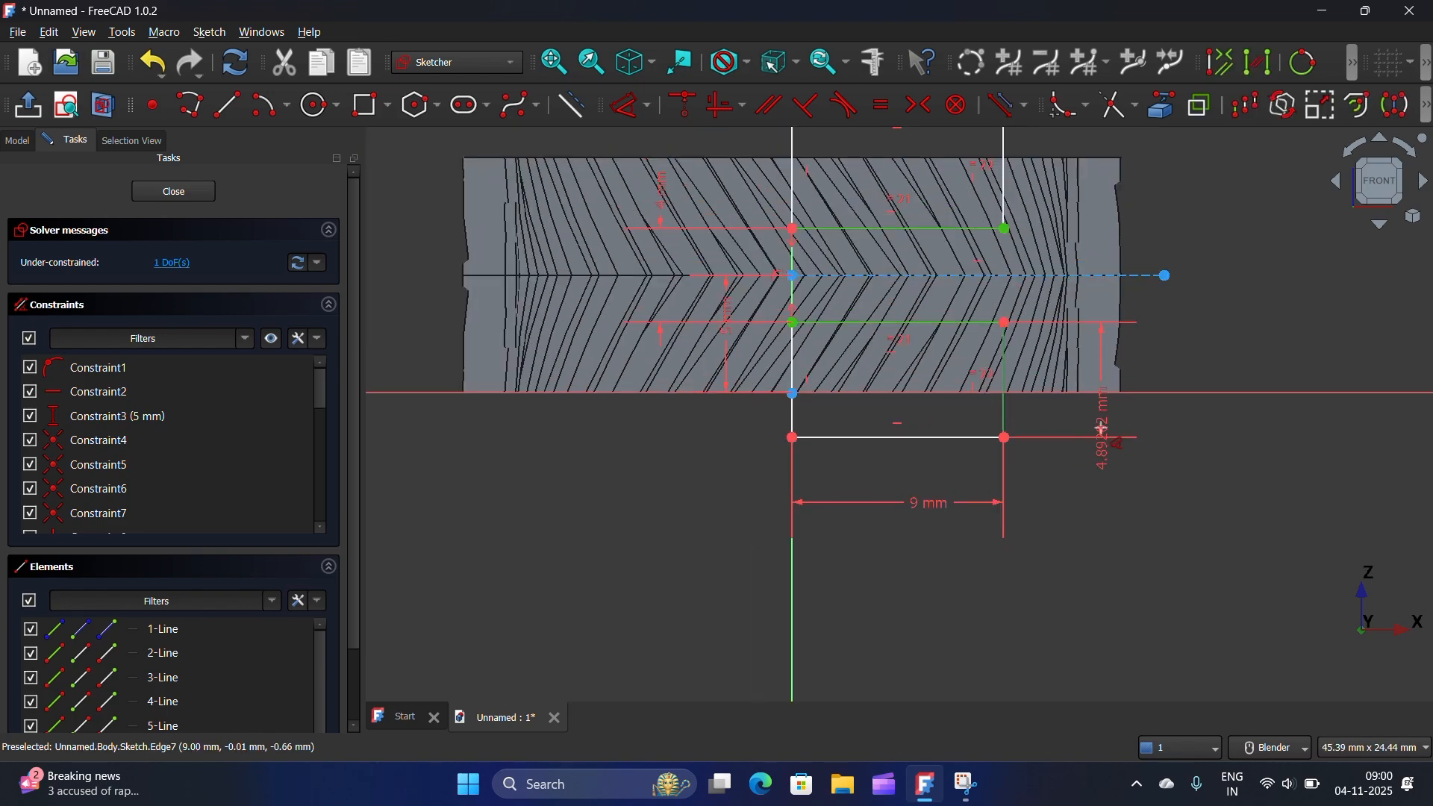
{"action": "left_click", "coordinate": [1167, 475]}
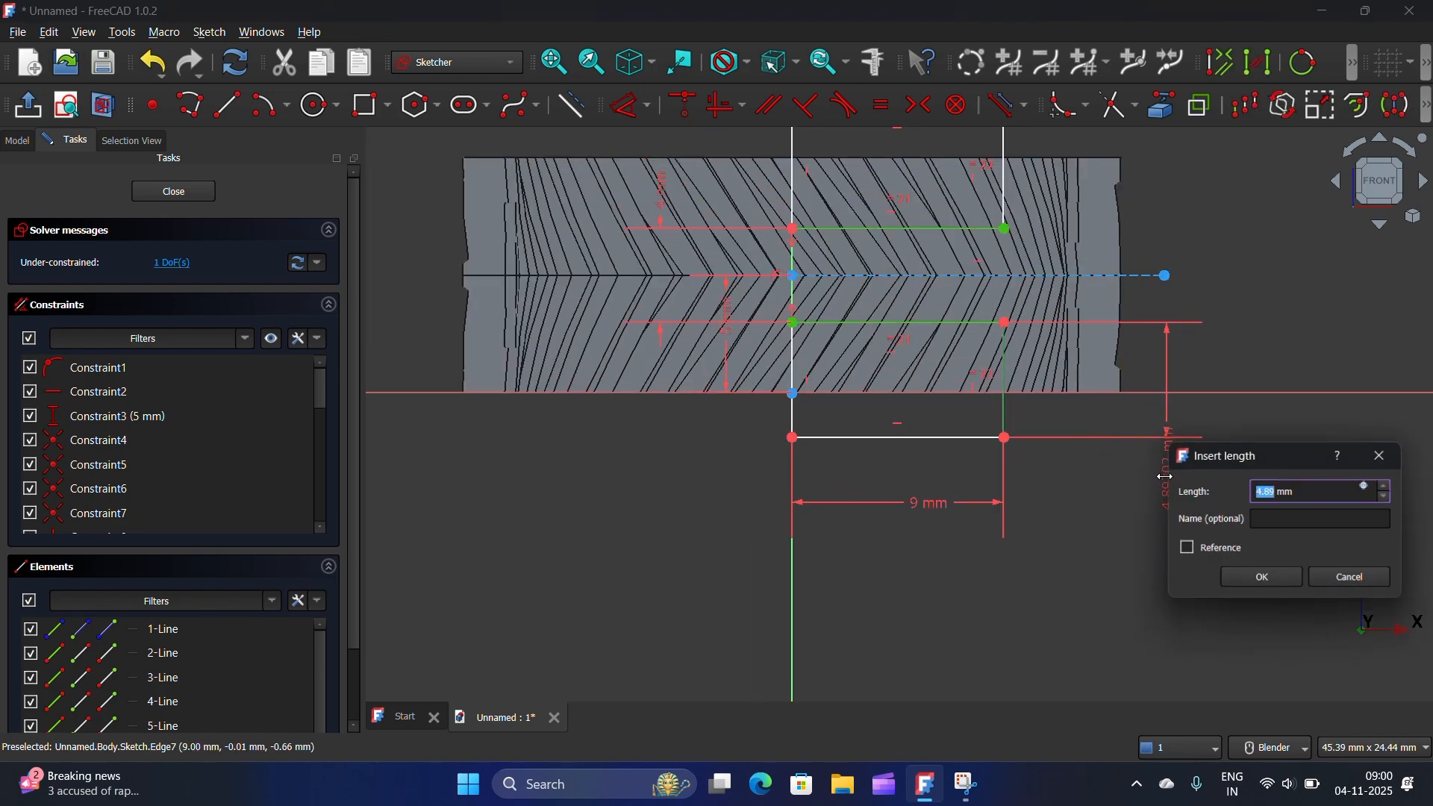
{"action": "type", "text": "5"}
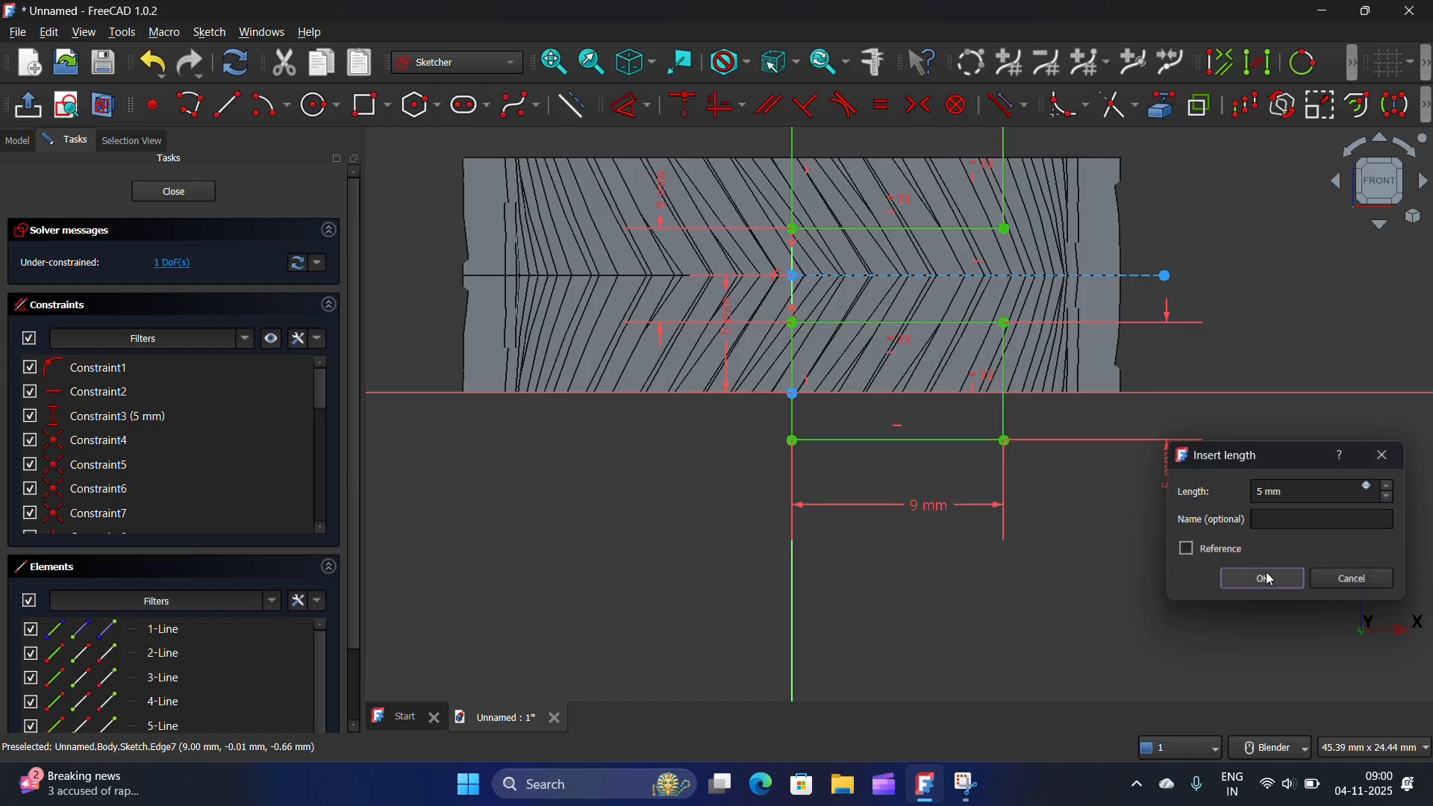
{"action": "left_click", "coordinate": [1263, 579]}
{"action": "scroll", "coordinate": [754, 464], "scroll_direction": "down", "scroll_amount": 2}
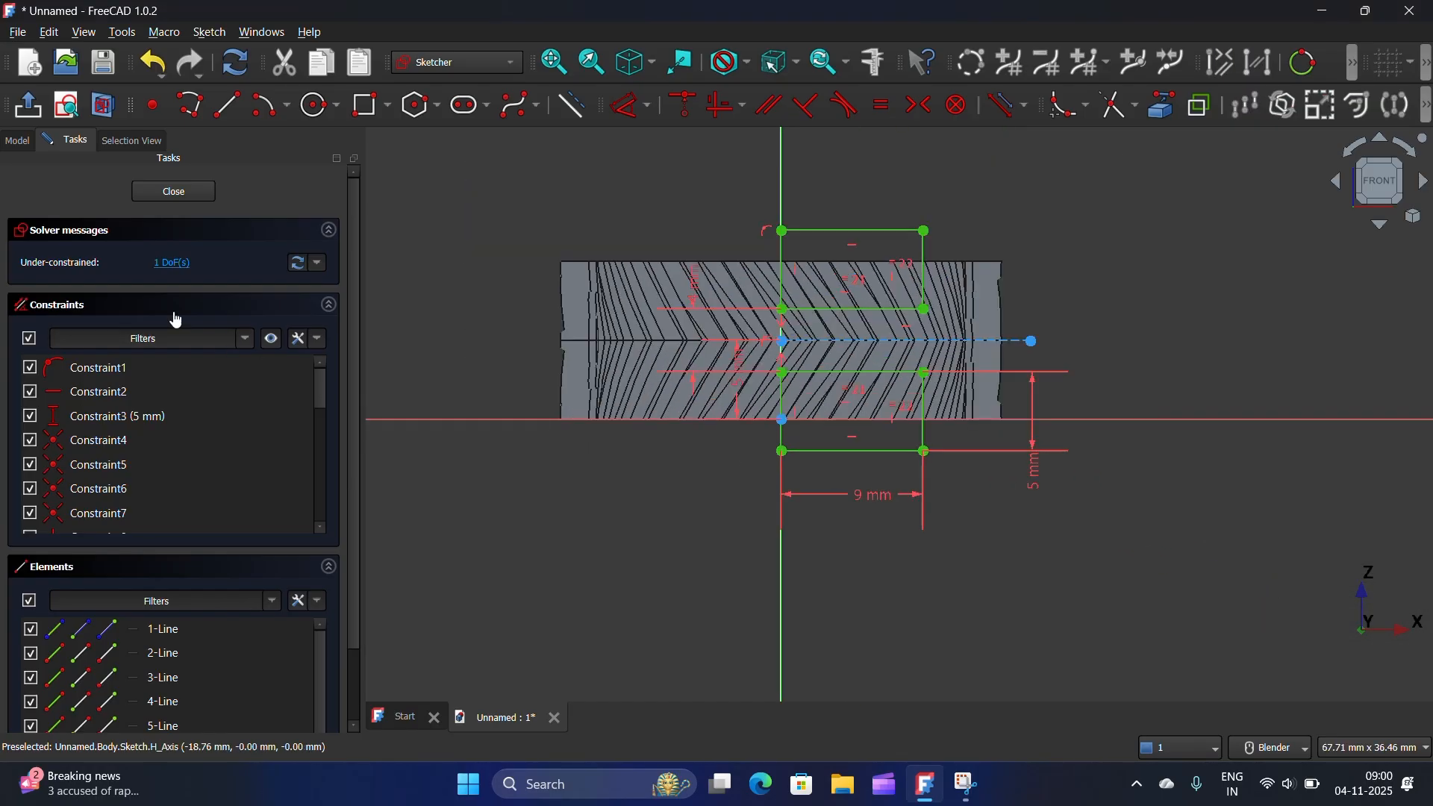
Close the sketch and cut it from the gear as a 360° Groove around the vertical sketch axis
{"action": "left_click", "coordinate": [172, 192]}
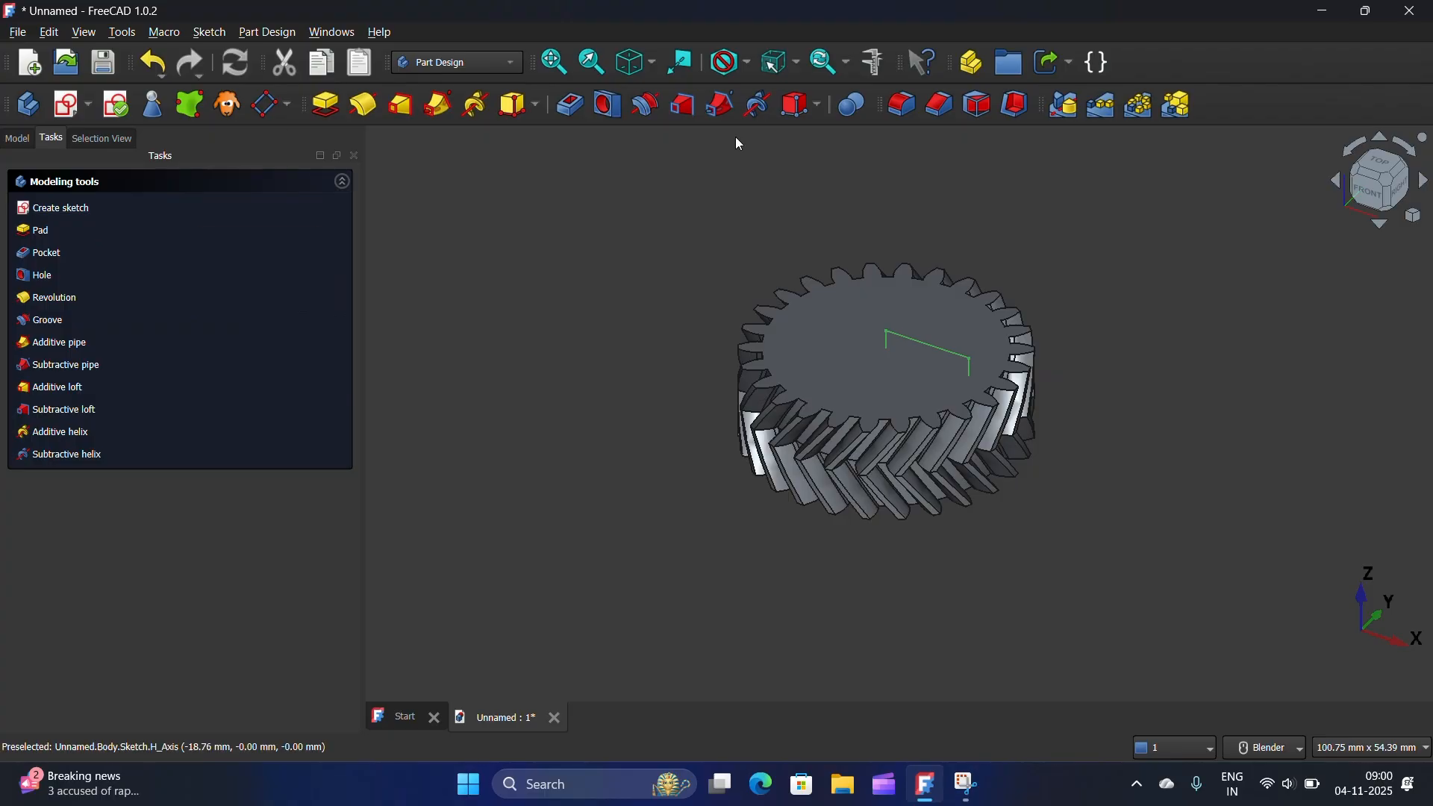
{"action": "left_click", "coordinate": [647, 106]}
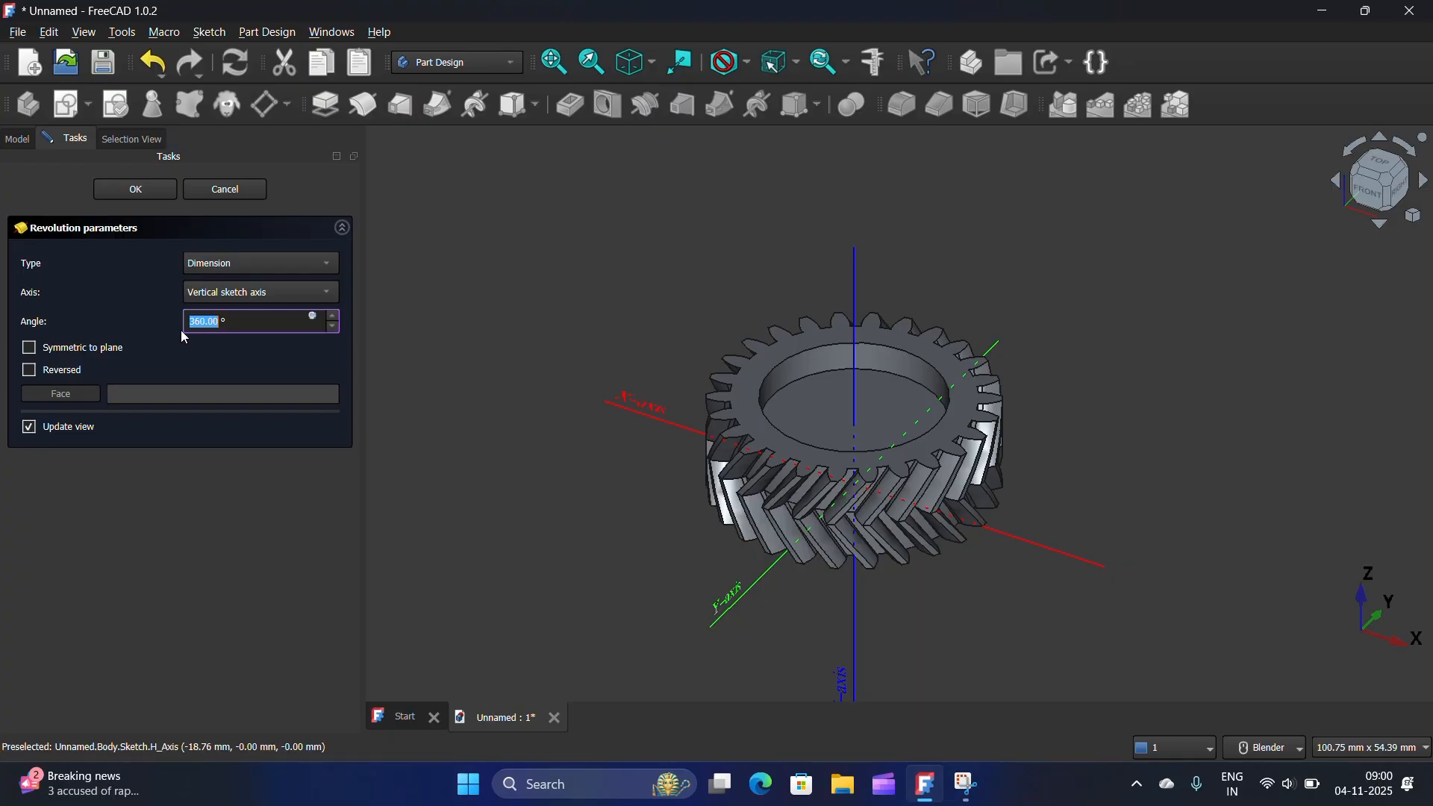
{"action": "left_click", "coordinate": [132, 191]}
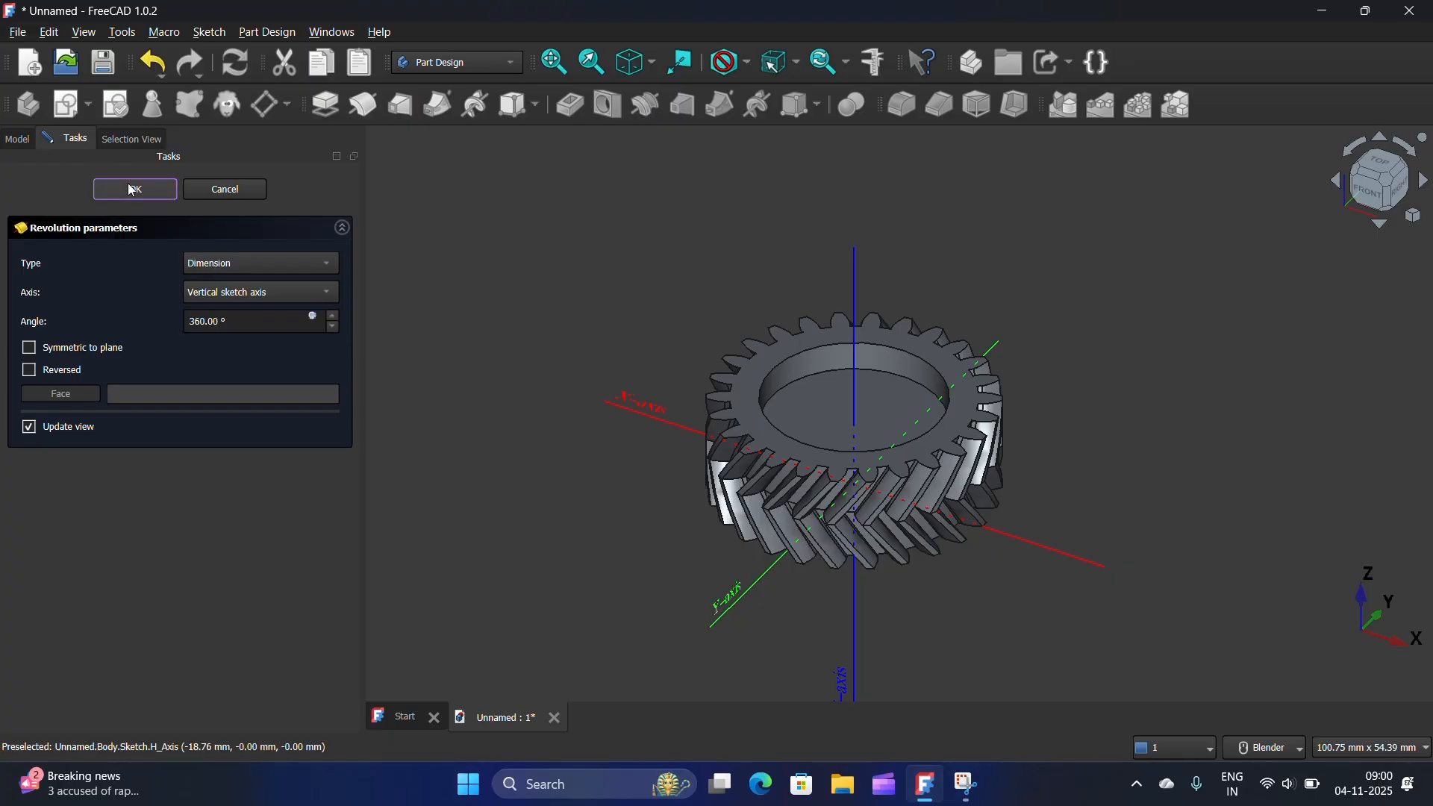
{"action": "left_click", "coordinate": [131, 191]}
{"action": "middle_click_drag", "start_coordinate": [889, 320], "coordinate": [864, 338]}
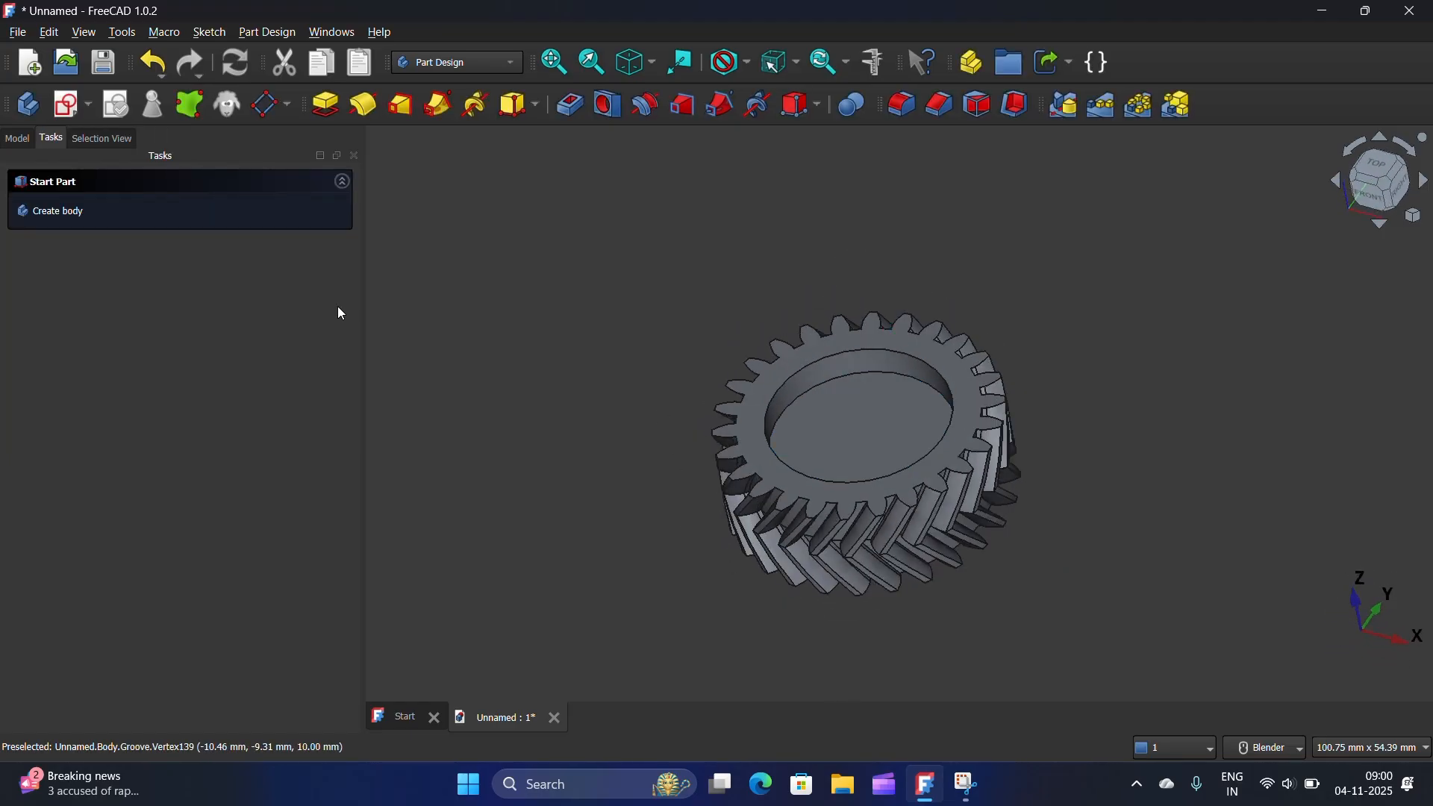
Reopen the sketch beneath the Groove feature for editing
{"action": "left_click", "coordinate": [18, 138]}
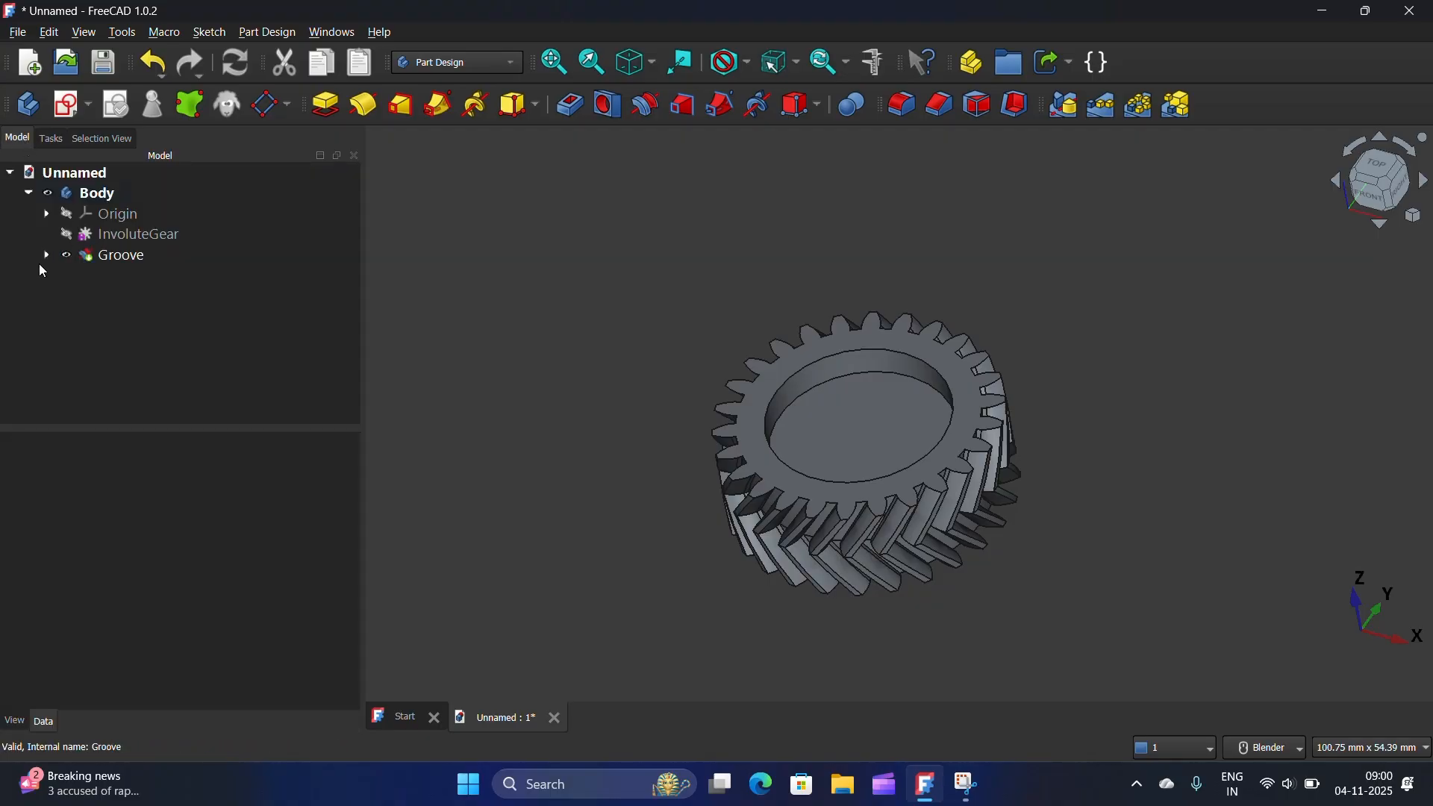
{"action": "left_click", "coordinate": [47, 255]}
{"action": "left_click", "coordinate": [114, 281]}
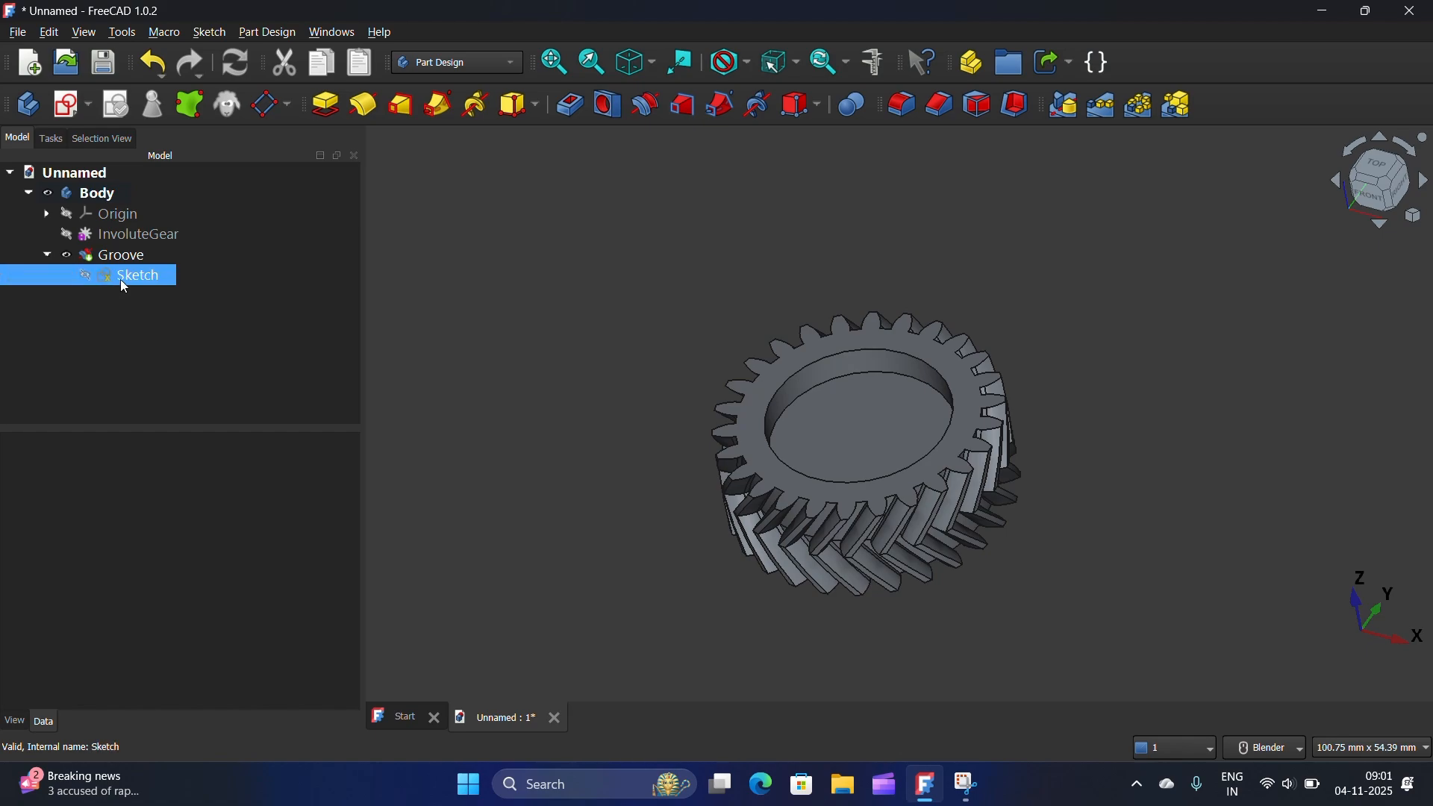
{"action": "double_click", "coordinate": [118, 281]}
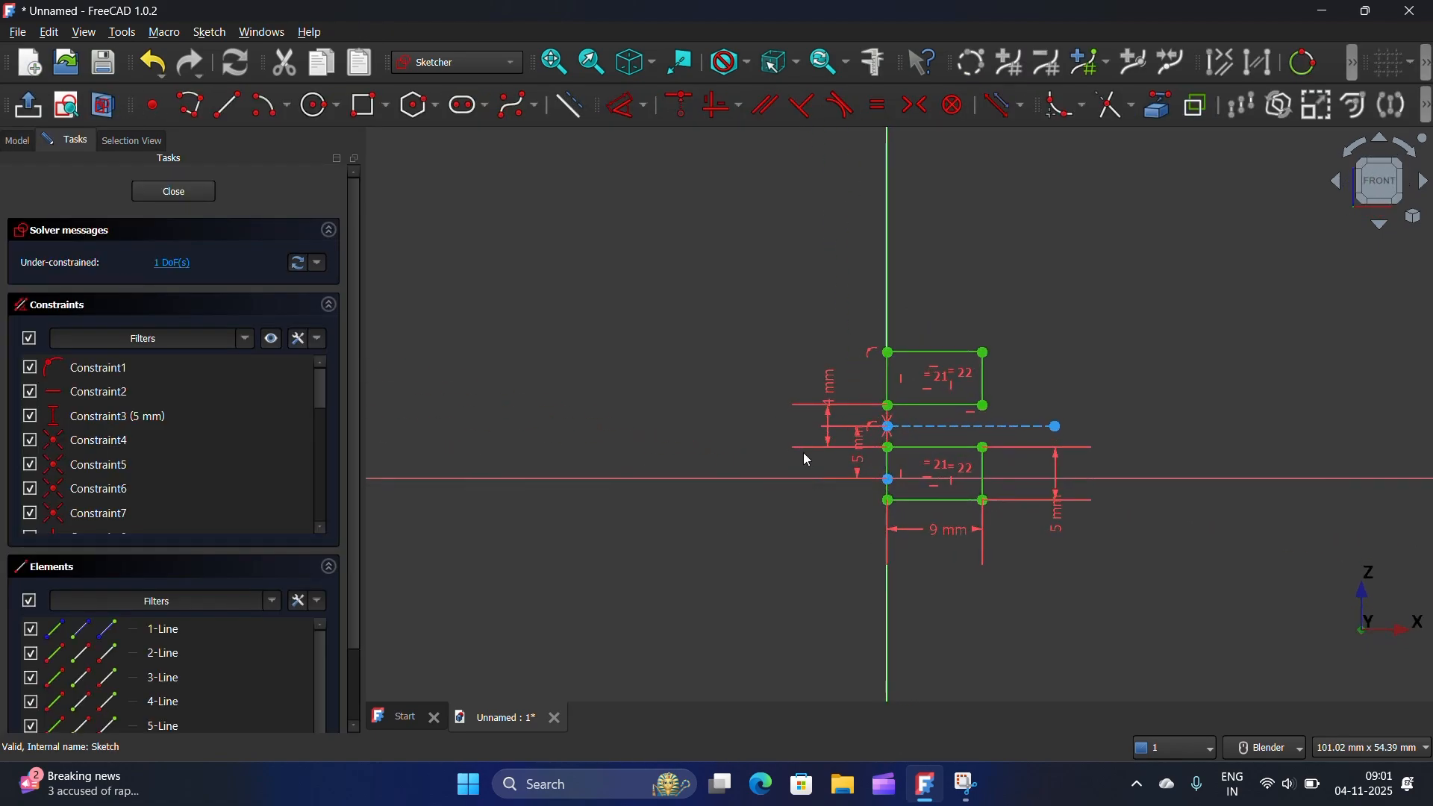
{"action": "scroll", "coordinate": [805, 452], "scroll_direction": "up", "scroll_amount": 2}
{"action": "scroll", "coordinate": [934, 480], "scroll_direction": "up", "scroll_amount": 3}
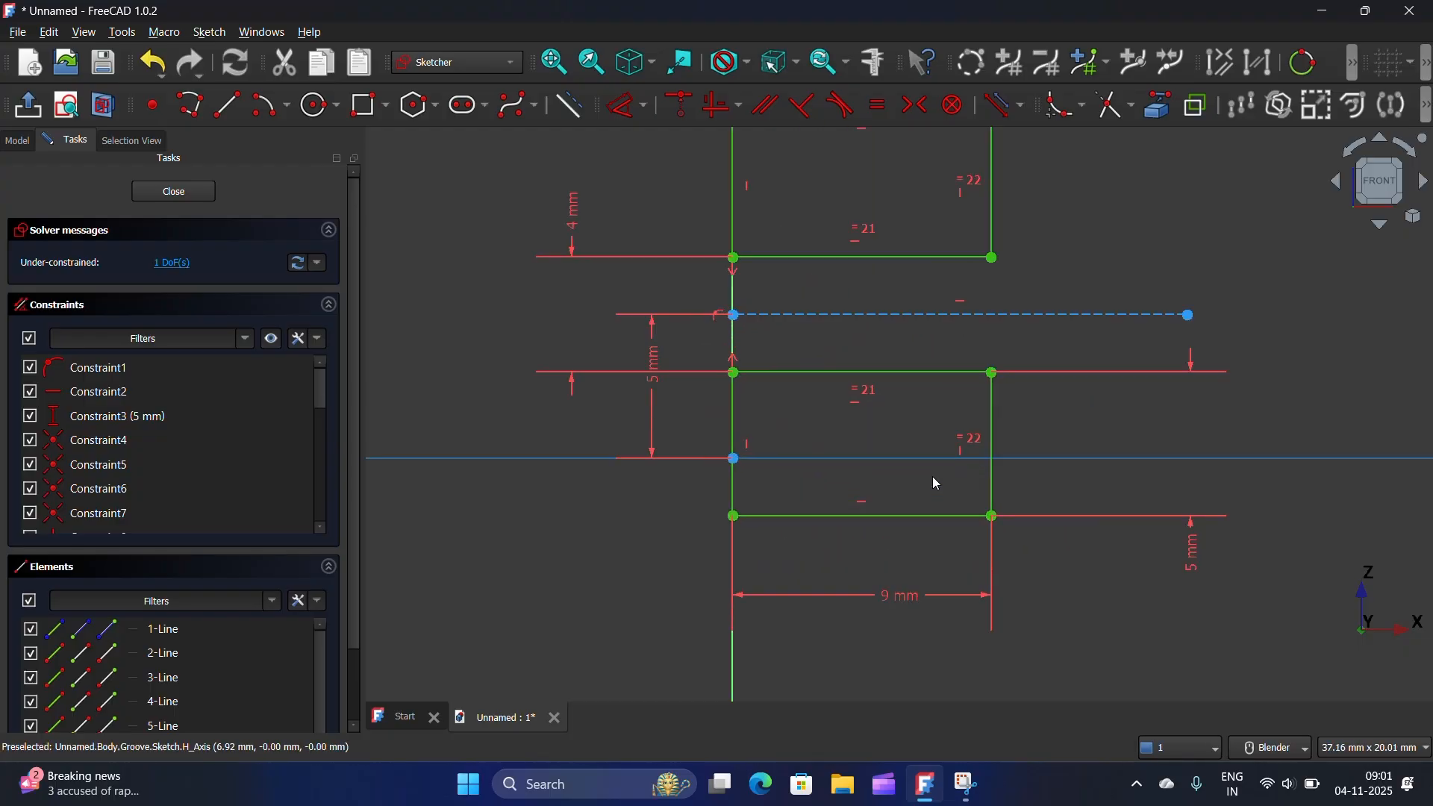
Show the Groove solid together with its sketch while editing, keeping the InvoluteGear feature hidden
{"action": "left_click", "coordinate": [17, 148]}
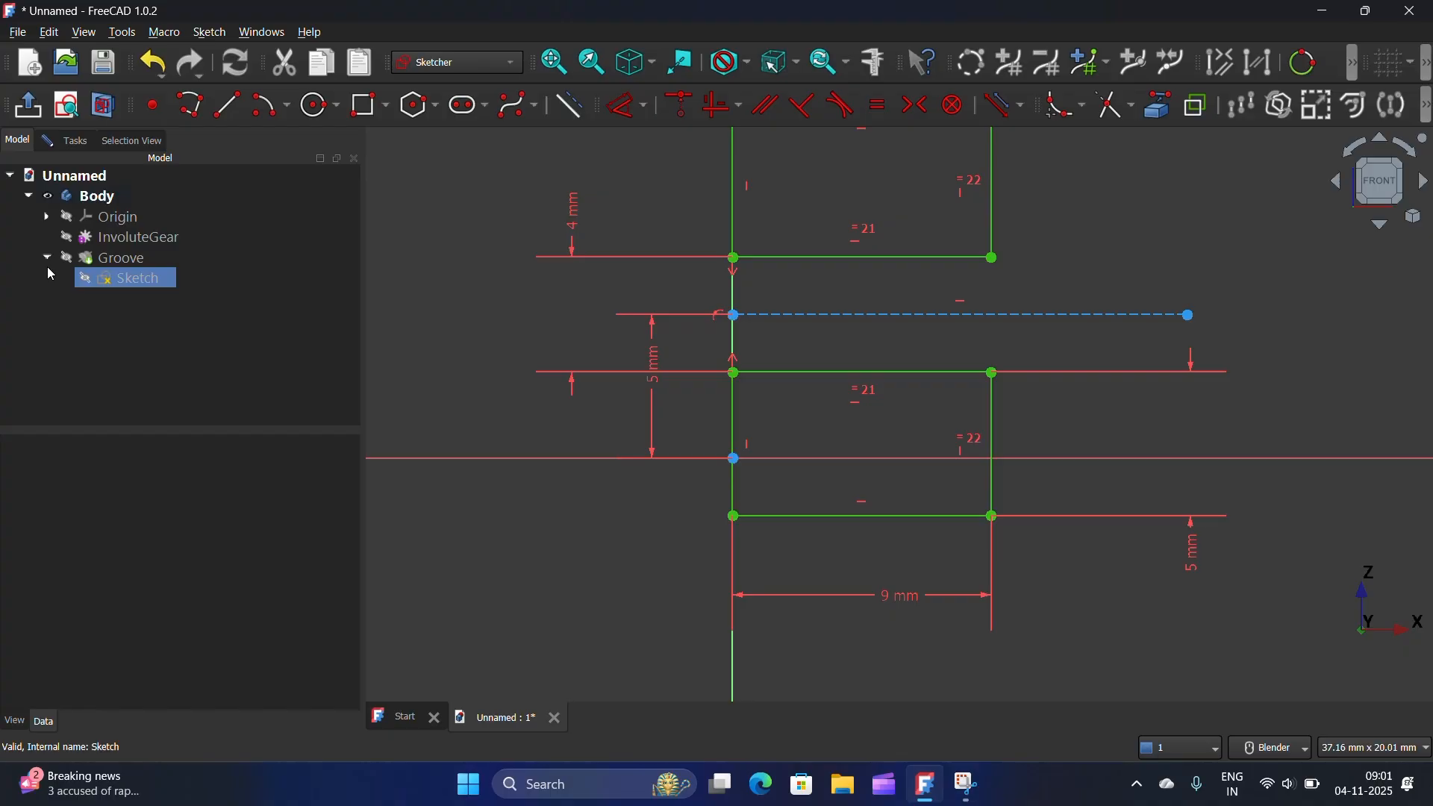
{"action": "left_click", "coordinate": [63, 241]}
{"action": "left_click", "coordinate": [64, 239]}
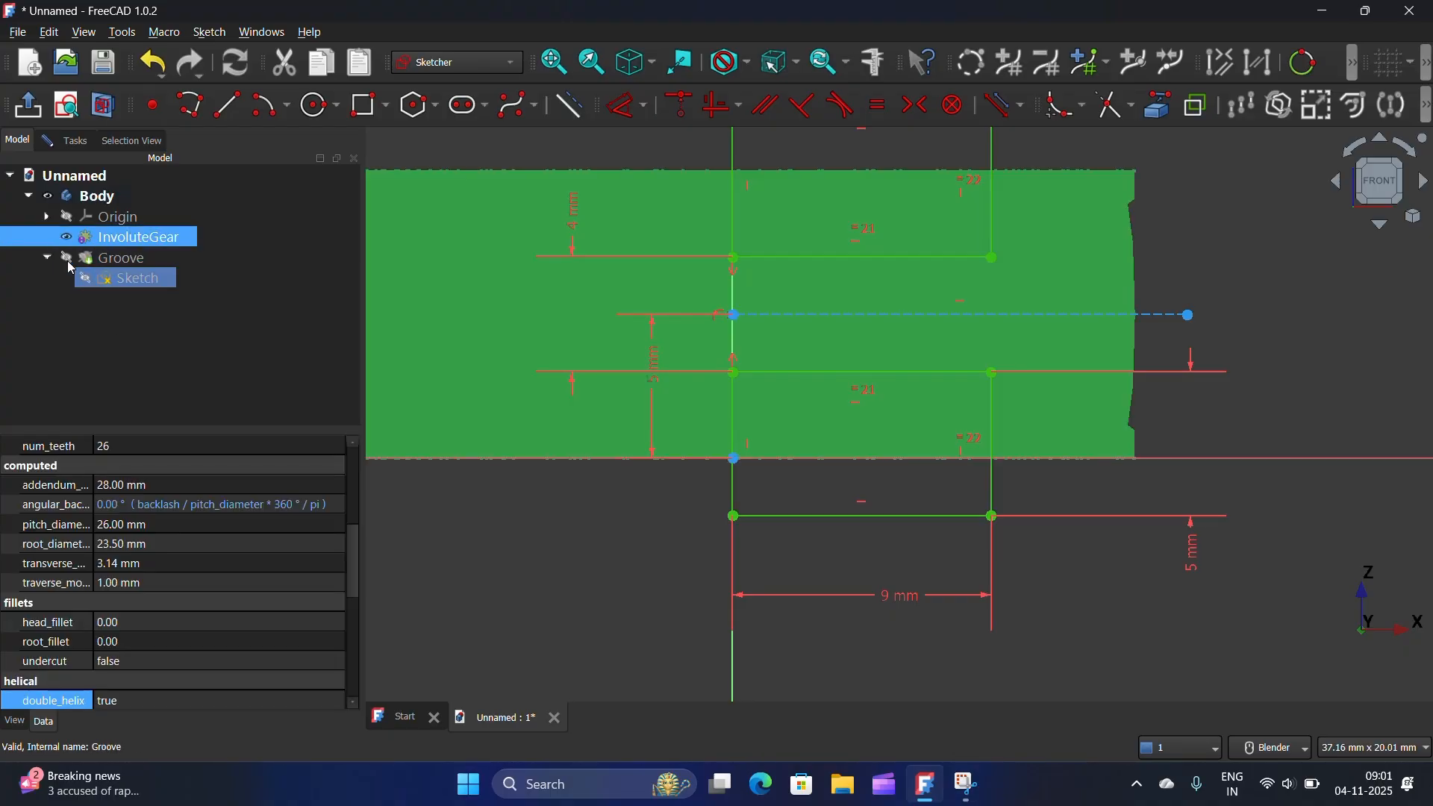
{"action": "left_click", "coordinate": [66, 260]}
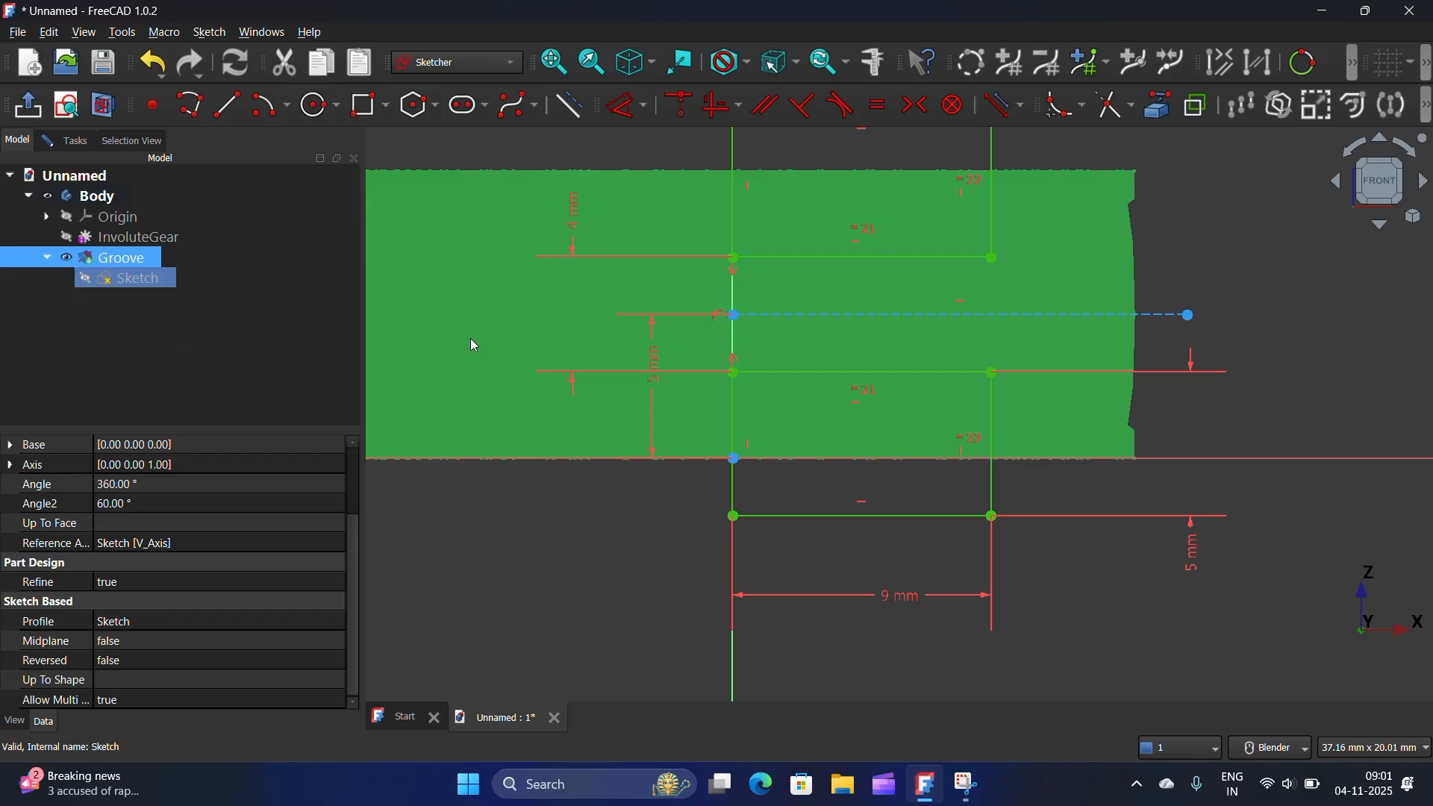
{"action": "left_click", "coordinate": [30, 239]}
{"action": "left_click", "coordinate": [65, 239]}
{"action": "left_click", "coordinate": [123, 279]}
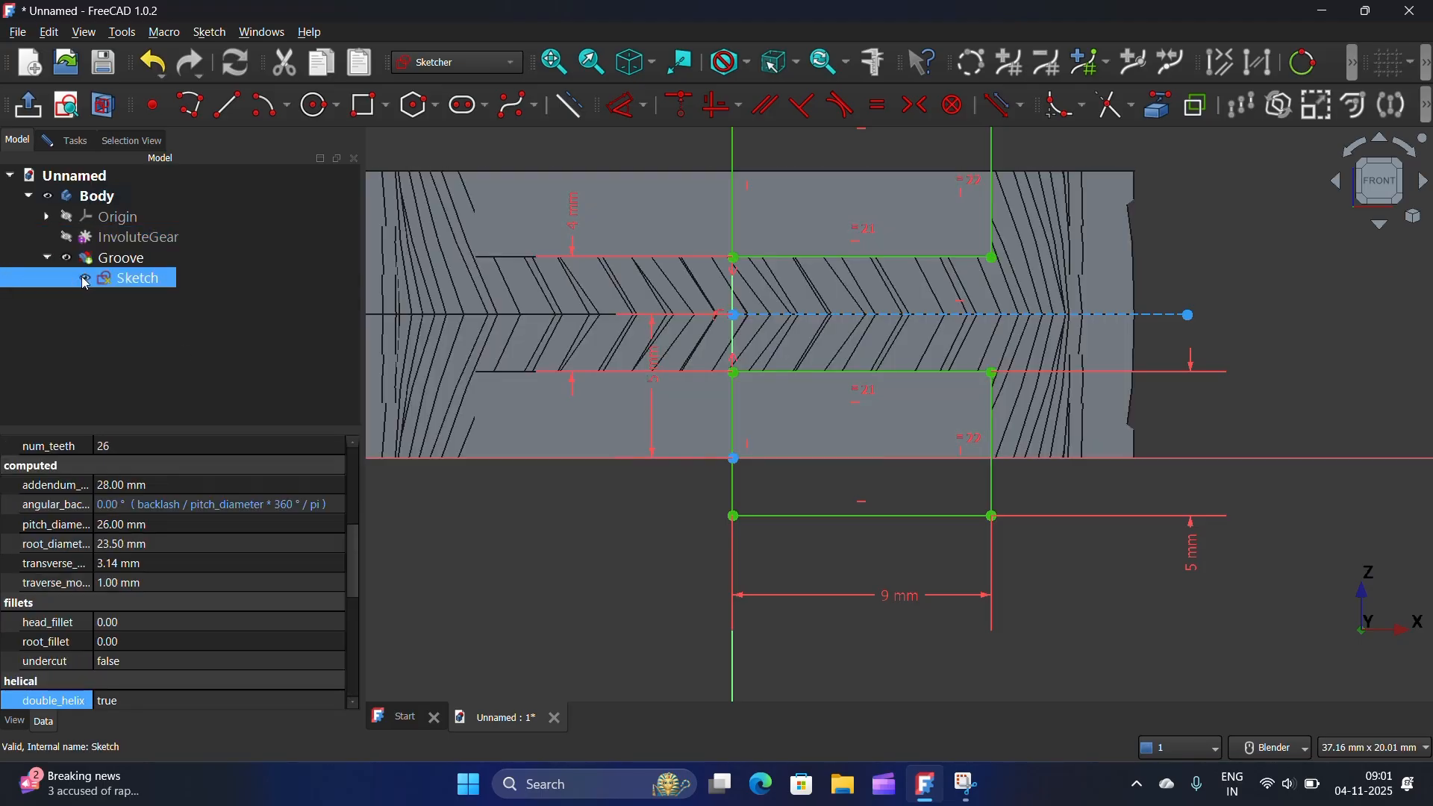
{"action": "scroll", "coordinate": [638, 351], "scroll_direction": "down", "scroll_amount": 2}
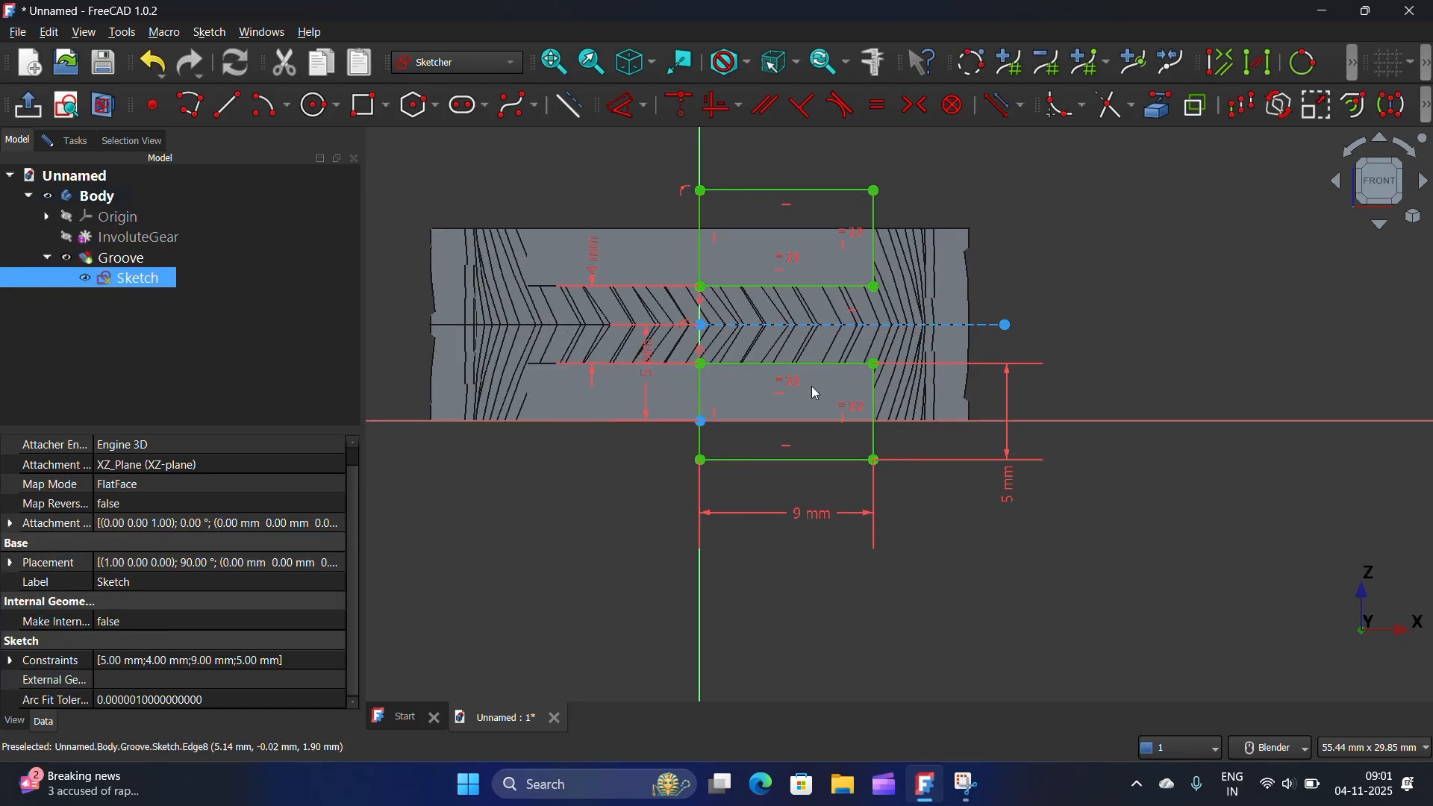
Set the horizontal width of the recess rectangles in the Groove sketch to 10 mm and recompute the model
{"action": "scroll", "coordinate": [997, 388], "scroll_direction": "down", "scroll_amount": 1}
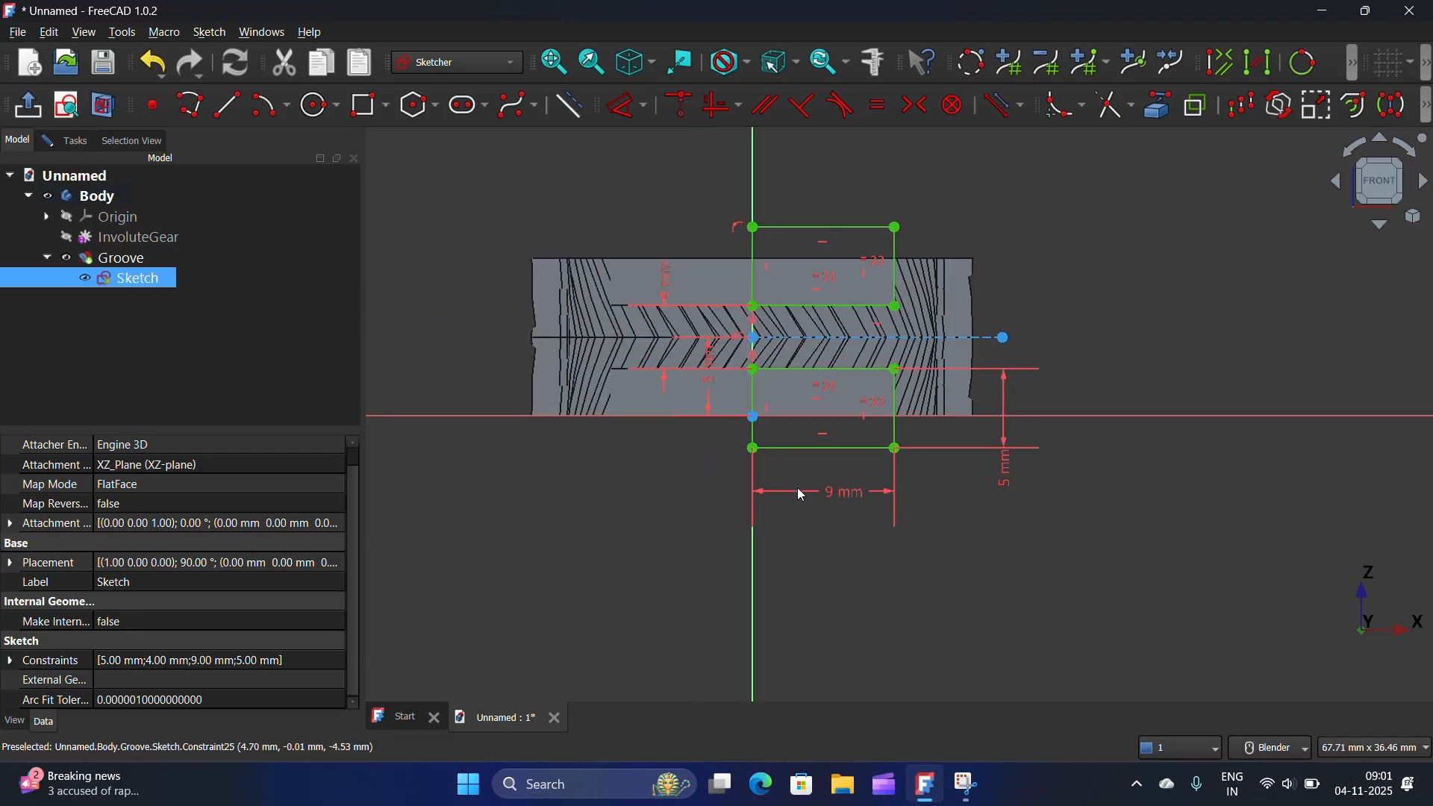
{"action": "left_click", "coordinate": [845, 492]}
{"action": "right_click", "coordinate": [973, 512]}
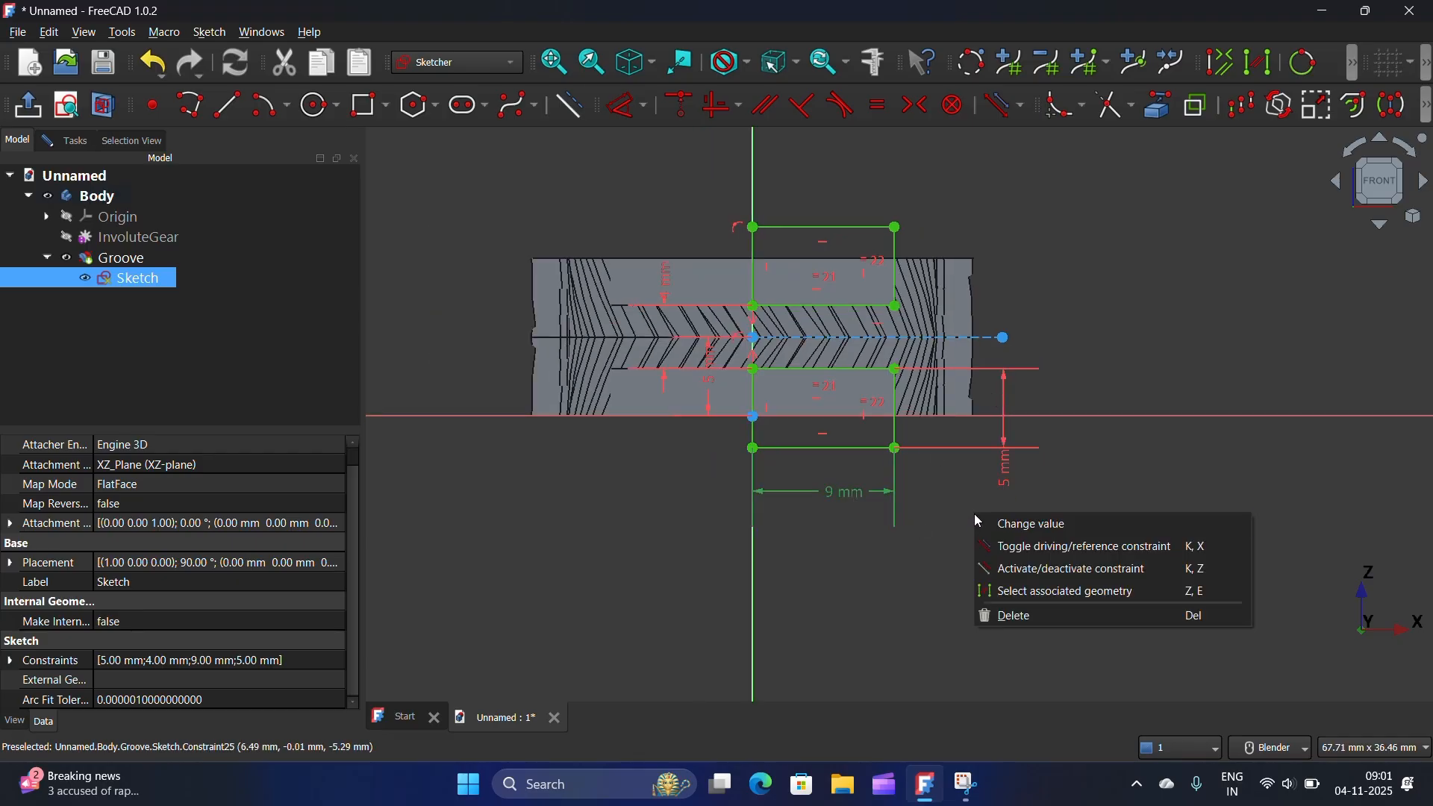
{"action": "left_click", "coordinate": [1010, 524]}
{"action": "left_click", "coordinate": [818, 343]}
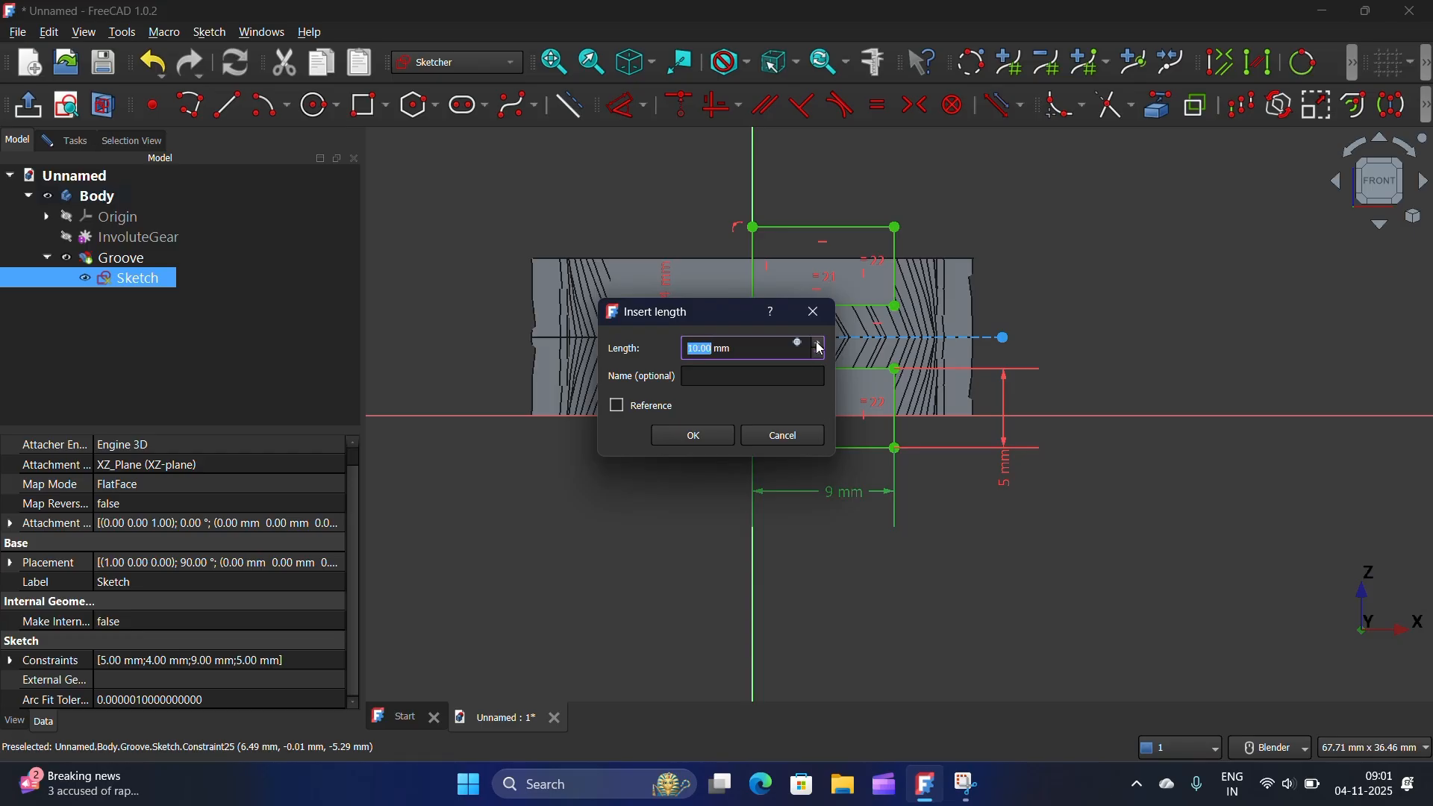
{"action": "left_click", "coordinate": [707, 435]}
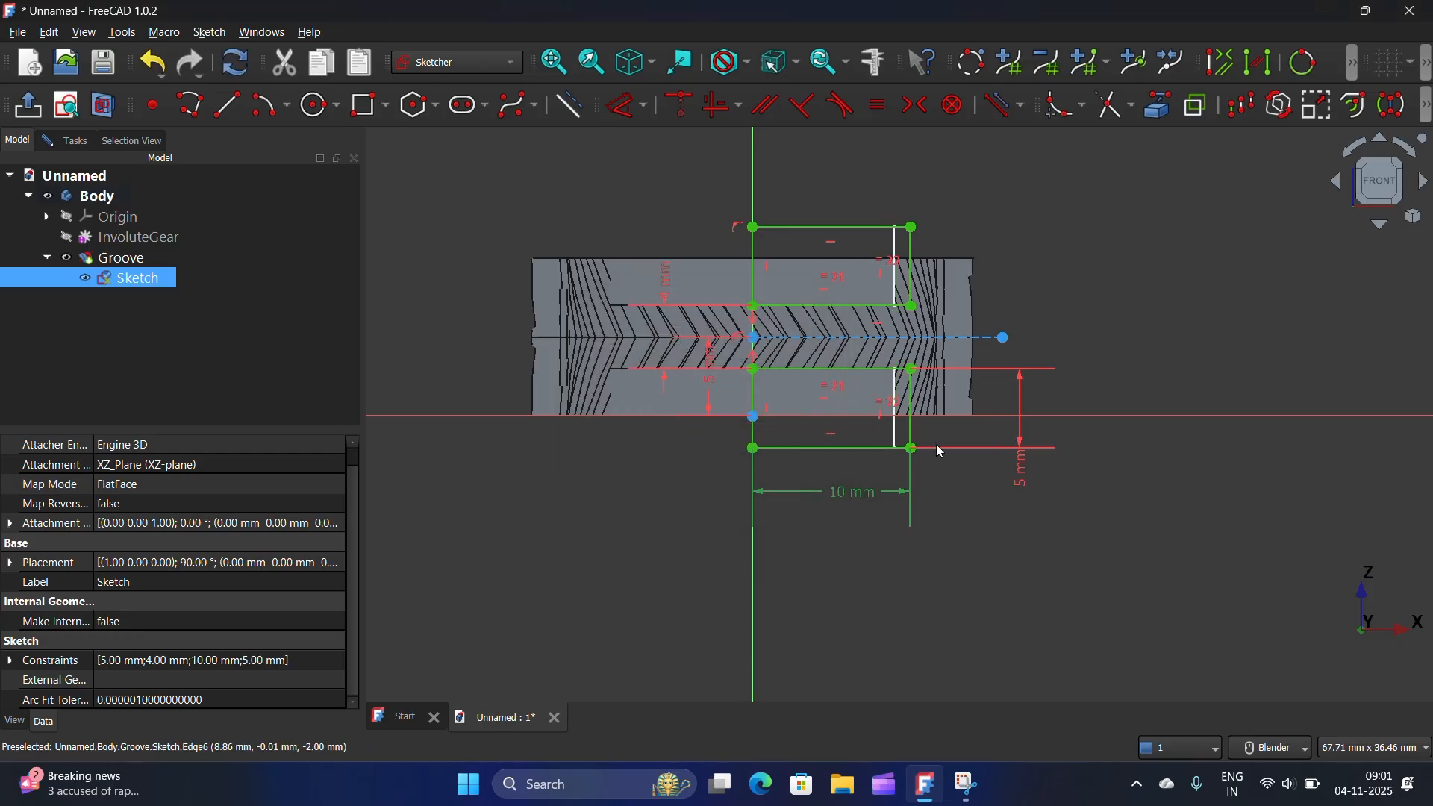
{"action": "left_click", "coordinate": [318, 371]}
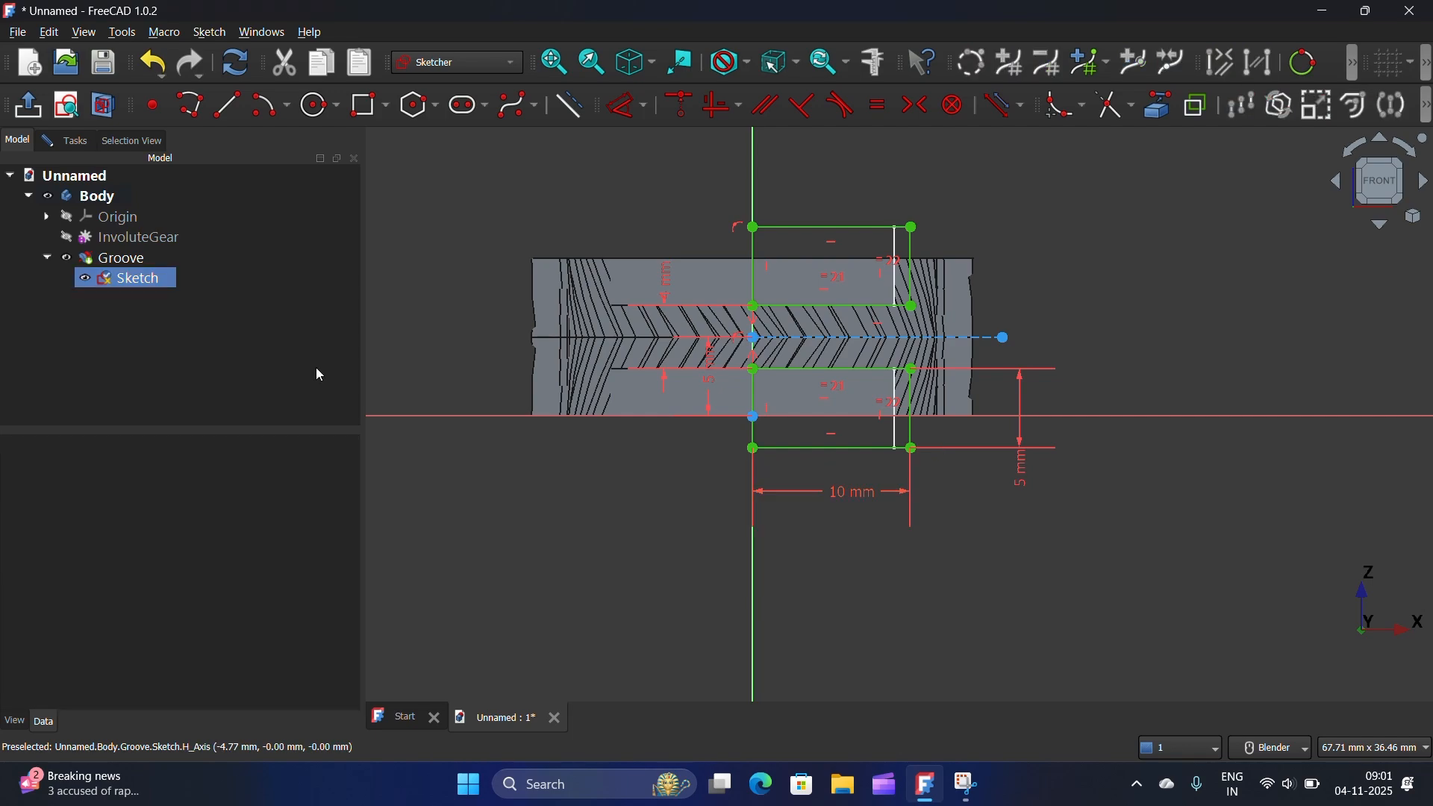
{"action": "left_click", "coordinate": [234, 73]}
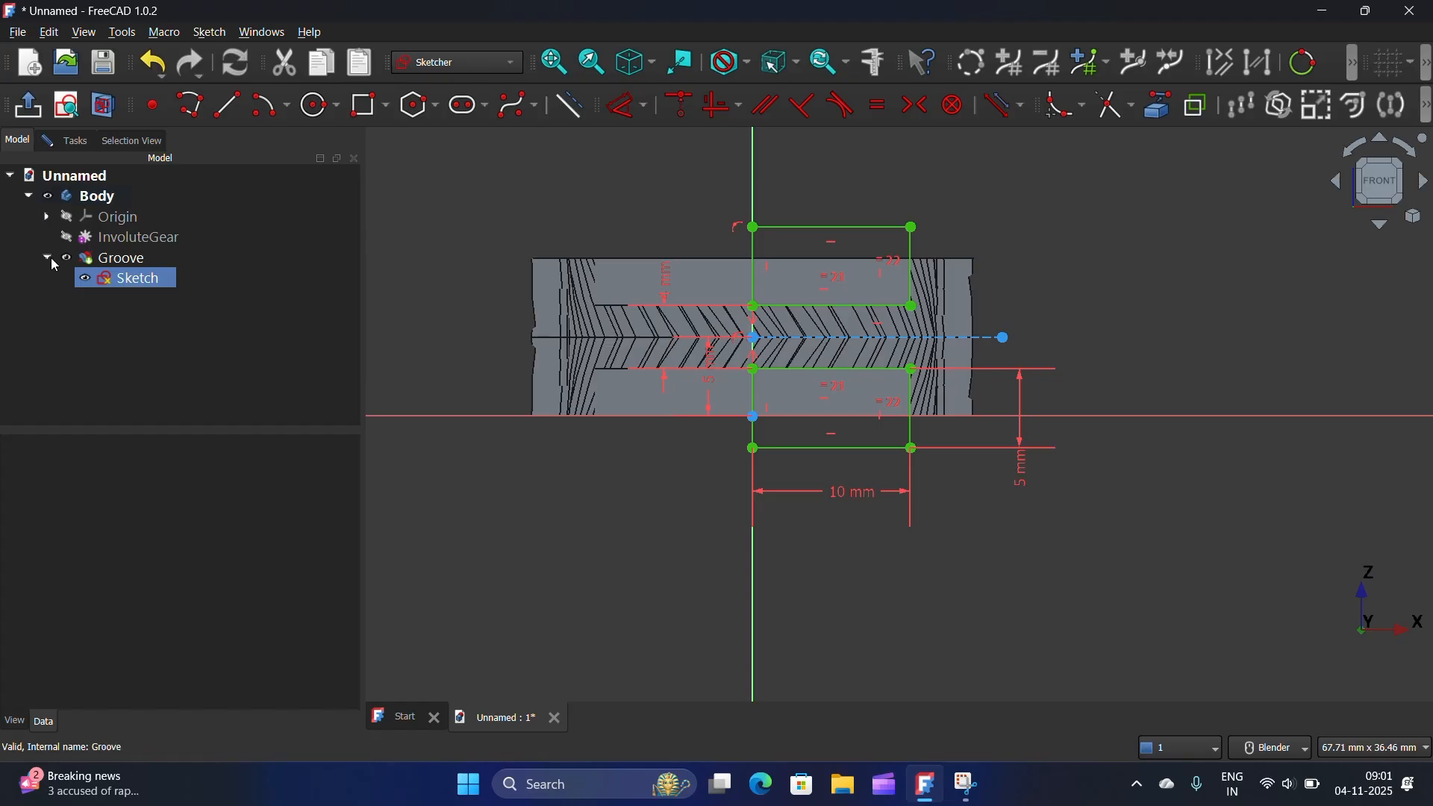
Open the Groove feature for editing and accept its 360° revolution about the vertical sketch axis
{"action": "left_click", "coordinate": [118, 269]}
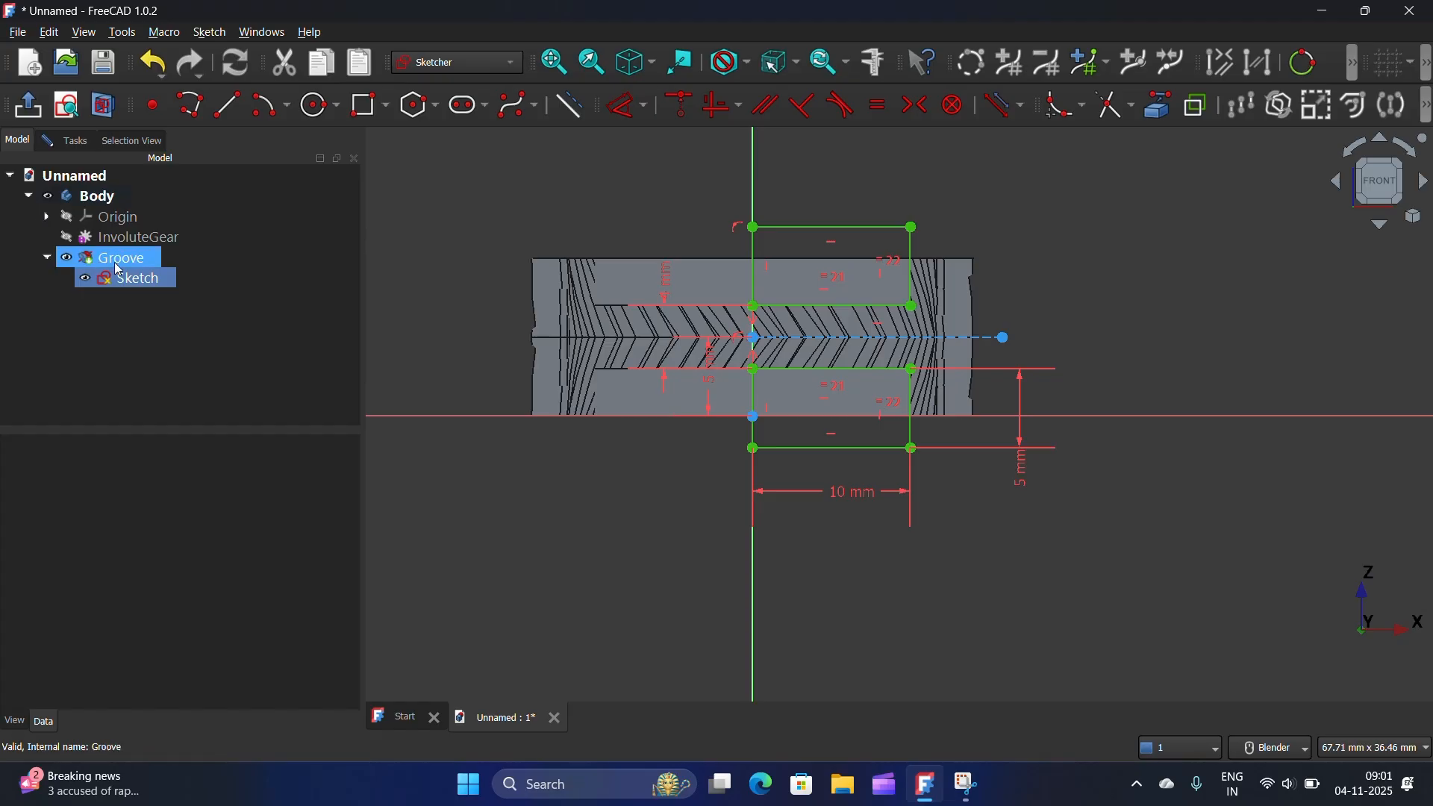
{"action": "left_click", "coordinate": [117, 262]}
{"action": "right_click", "coordinate": [120, 268]}
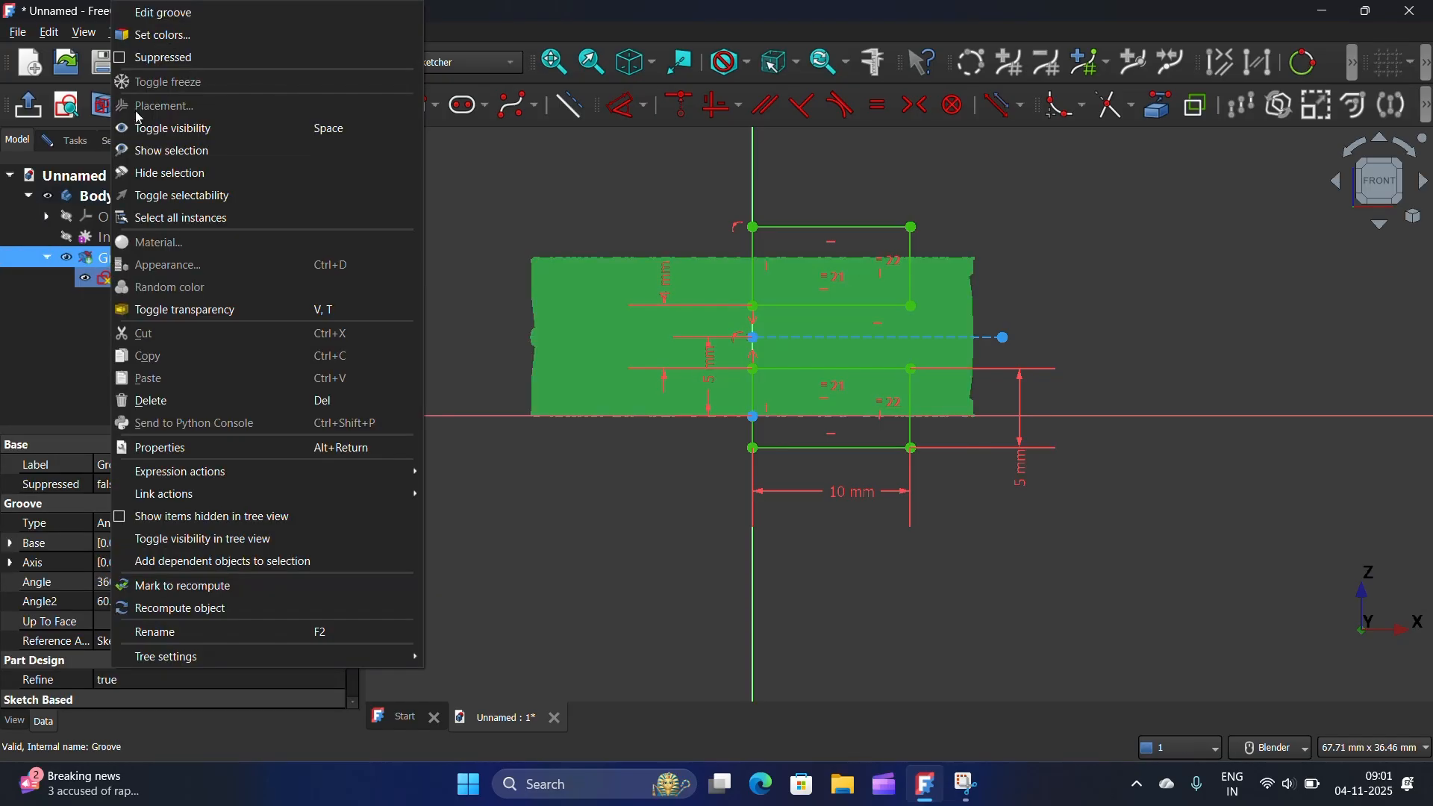
{"action": "left_click", "coordinate": [143, 12]}
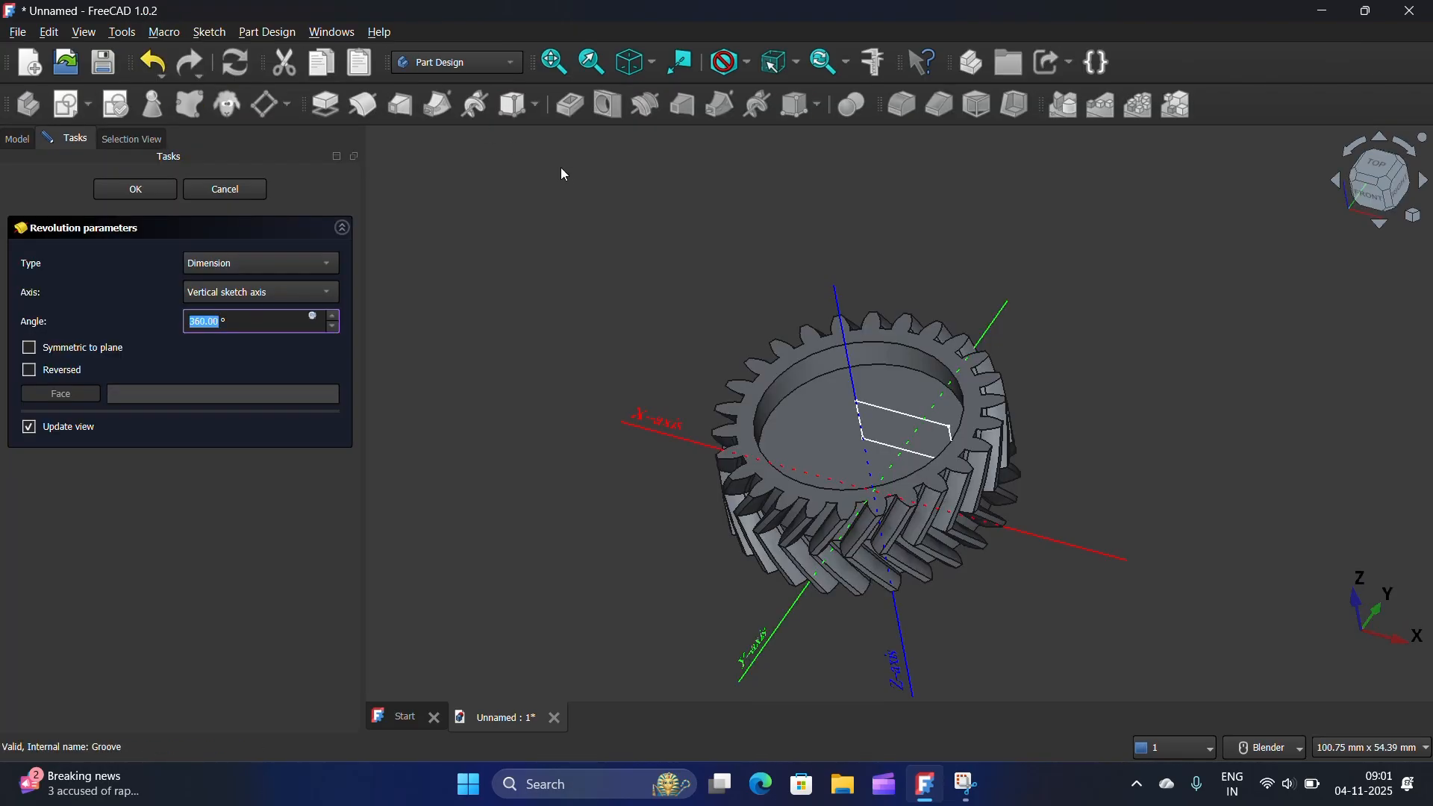
{"action": "scroll", "coordinate": [573, 176], "scroll_direction": "down", "scroll_amount": 2}
{"action": "middle_click_drag", "start_coordinate": [597, 233], "coordinate": [640, 225]}
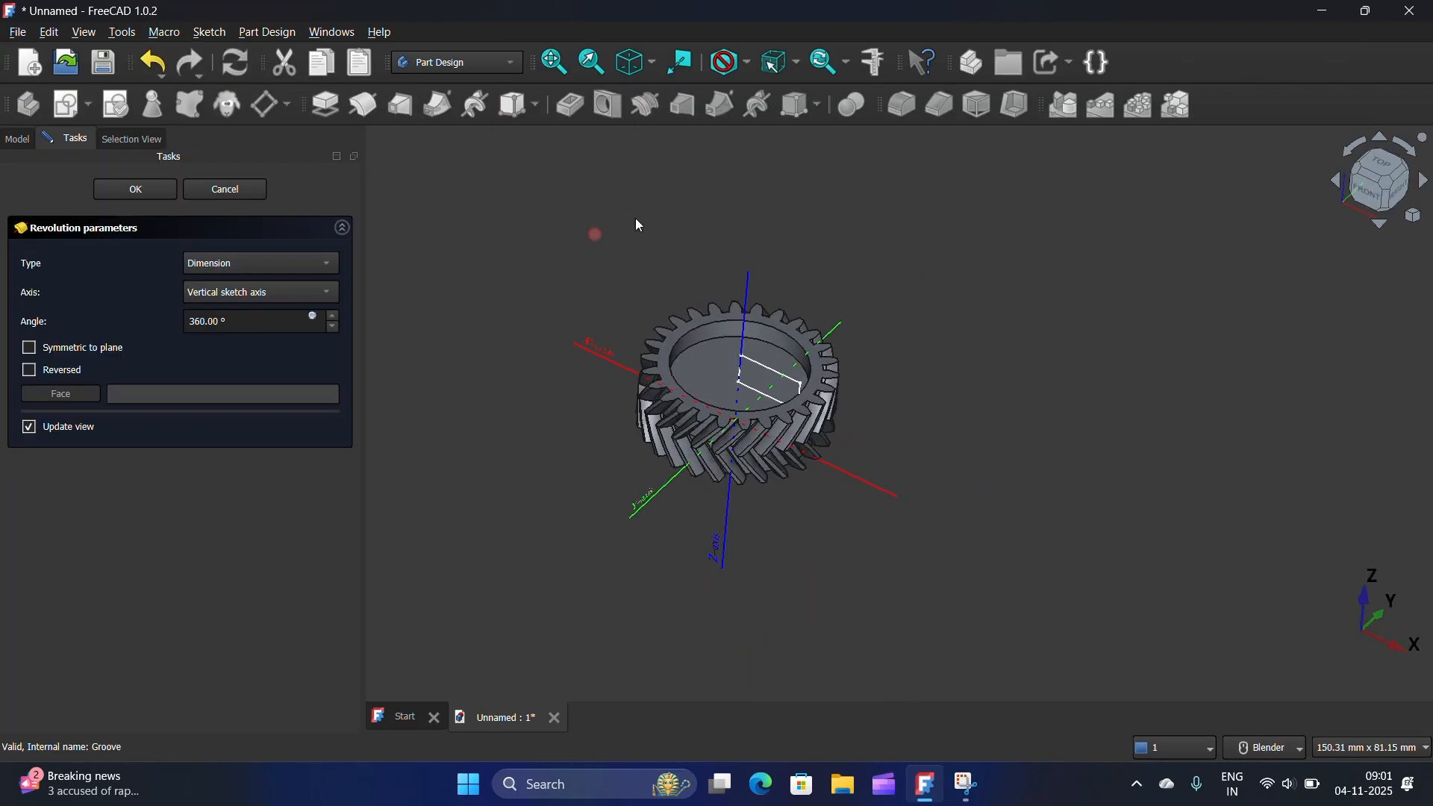
{"action": "scroll", "coordinate": [741, 420], "scroll_direction": "up", "scroll_amount": 4}
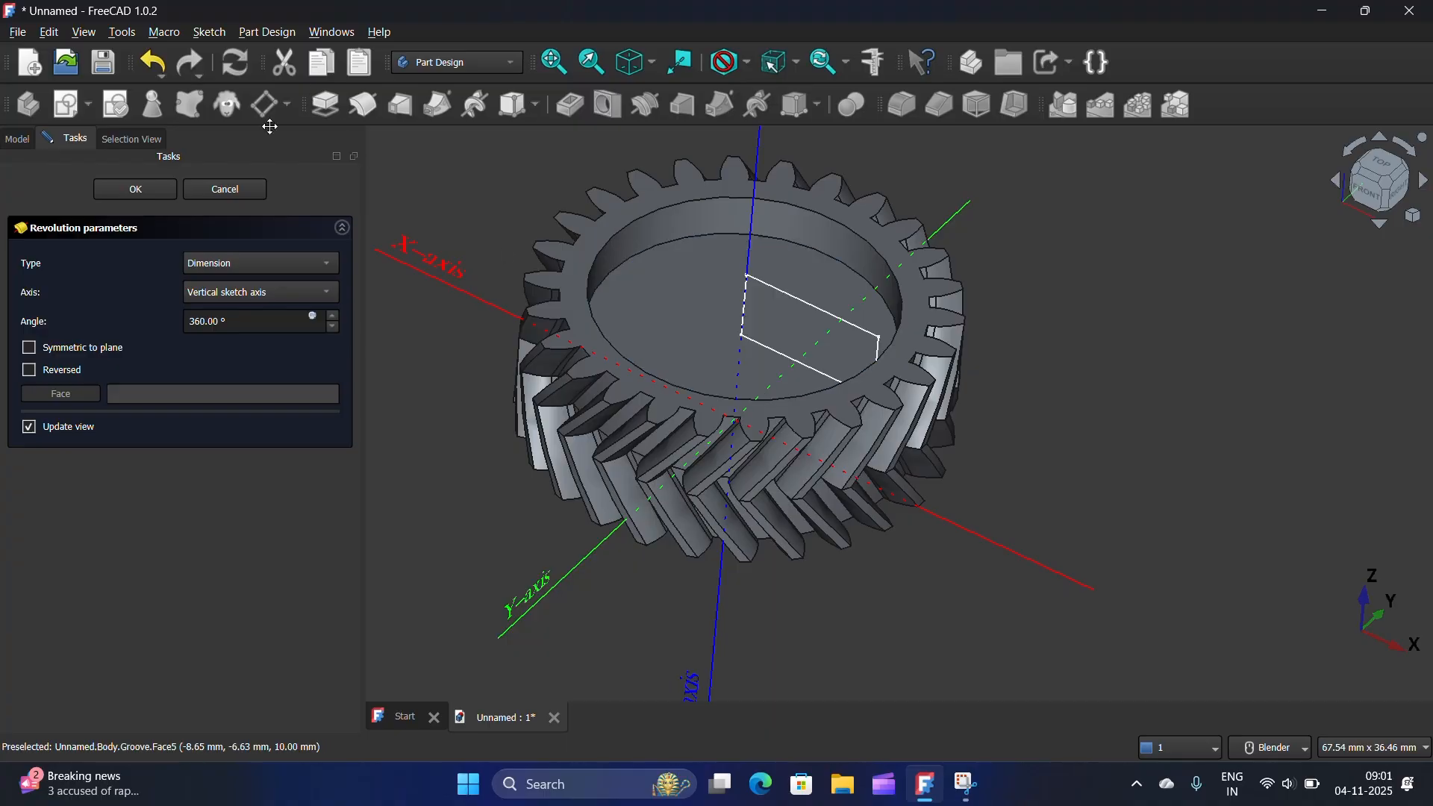
{"action": "left_click", "coordinate": [135, 190]}
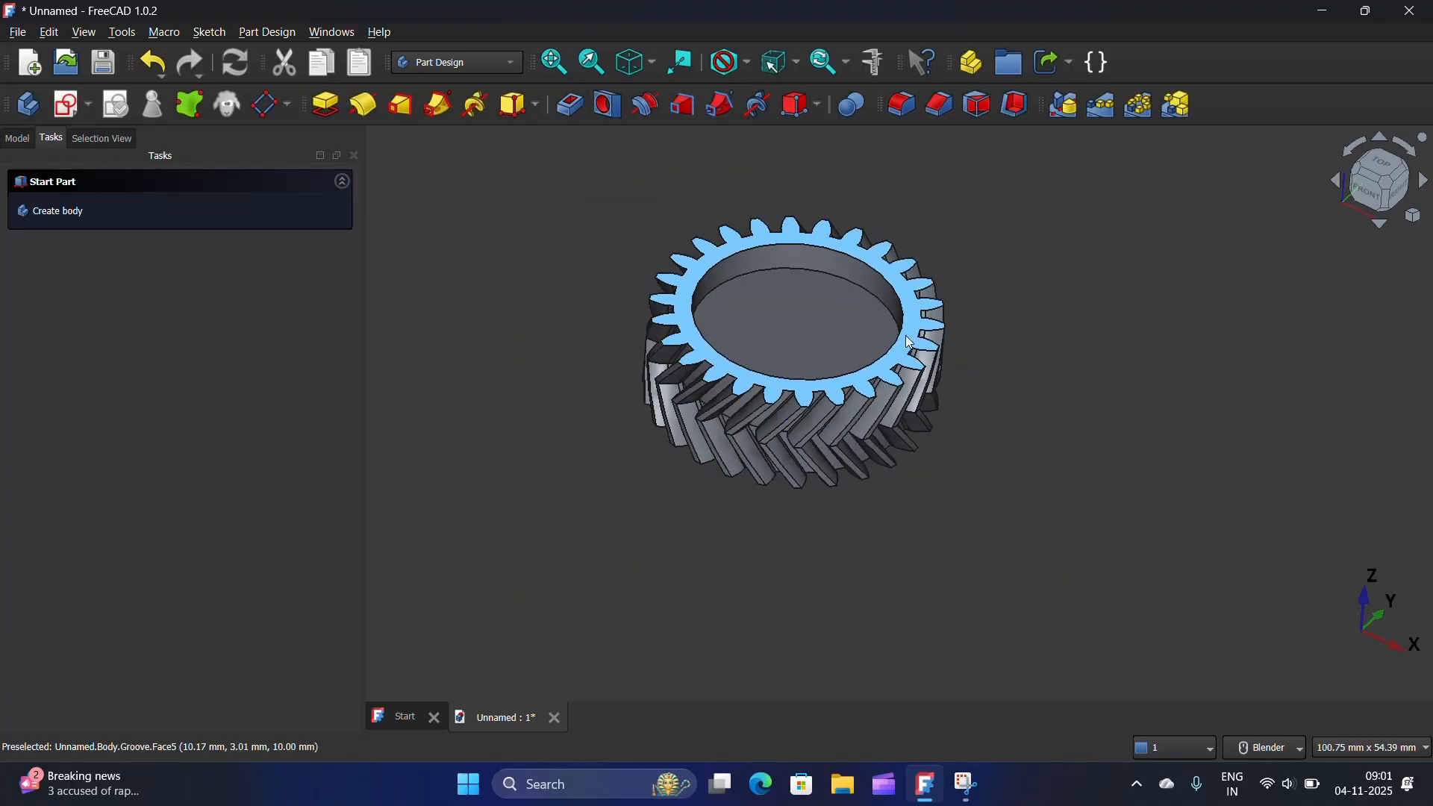
Create a new sketch on the flat circular floor of the gear's upper recess
{"action": "middle_click_drag", "start_coordinate": [774, 326], "coordinate": [660, 311]}
{"action": "scroll", "coordinate": [688, 285], "scroll_direction": "up", "scroll_amount": 2}
{"action": "scroll", "coordinate": [694, 288], "scroll_direction": "down", "scroll_amount": 2}
{"action": "middle_click_drag", "start_coordinate": [1202, 492], "coordinate": [875, 378]}
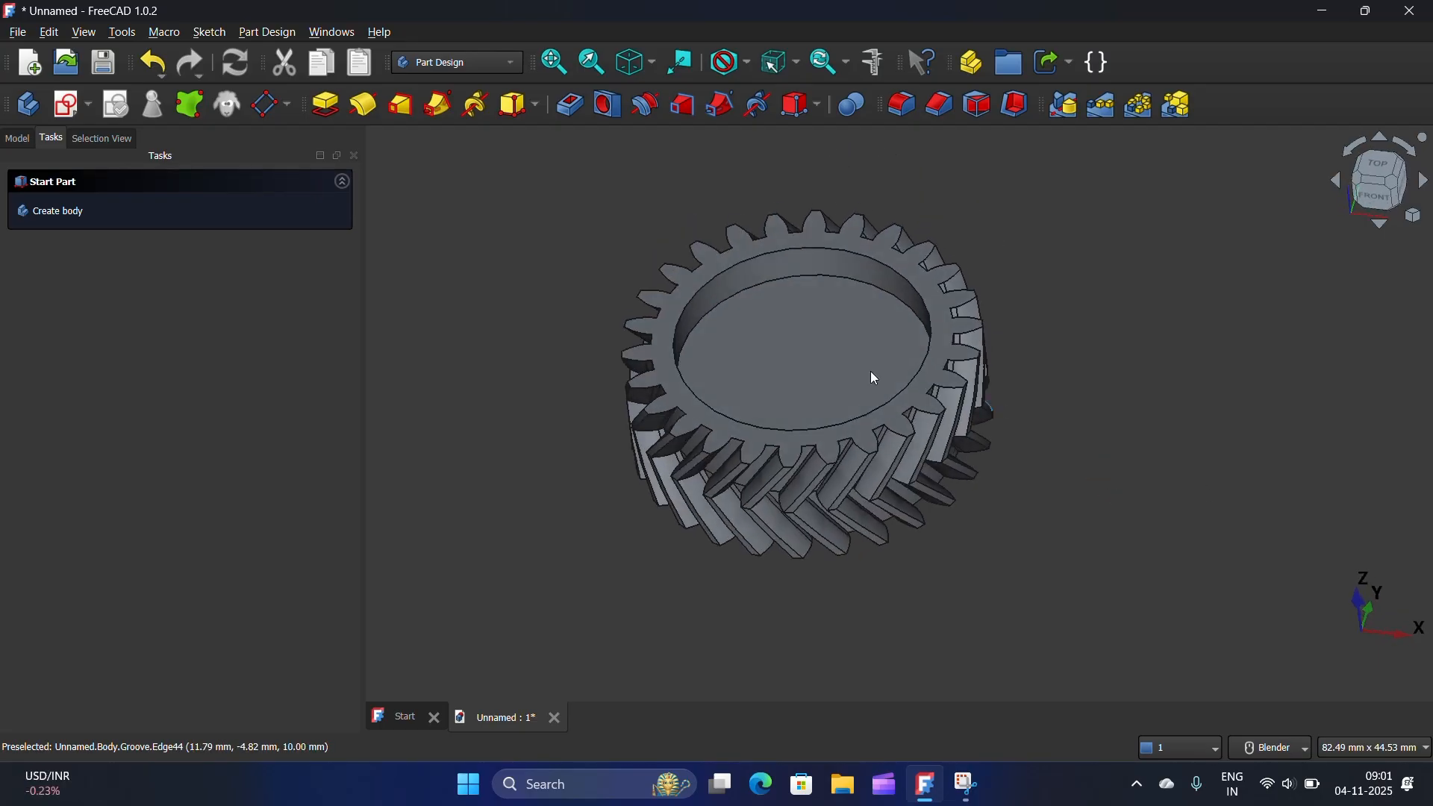
{"action": "scroll", "coordinate": [769, 366], "scroll_direction": "up", "scroll_amount": 3}
{"action": "left_click", "coordinate": [775, 364]}
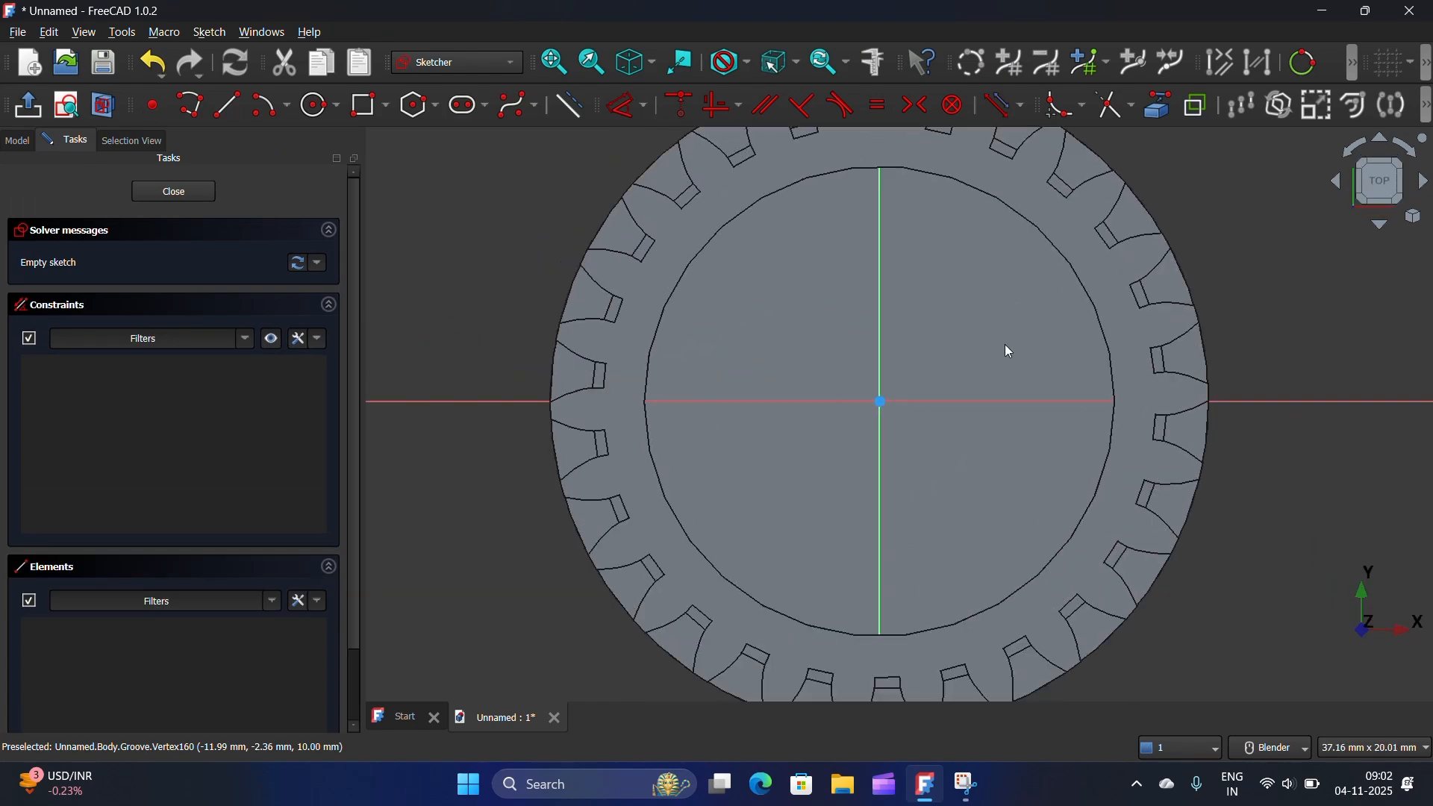
Sketch two circles above the horizontal axis, one on each side of the vertical axis, the left one about 3.3 mm in diameter
{"action": "left_click", "coordinate": [320, 104]}
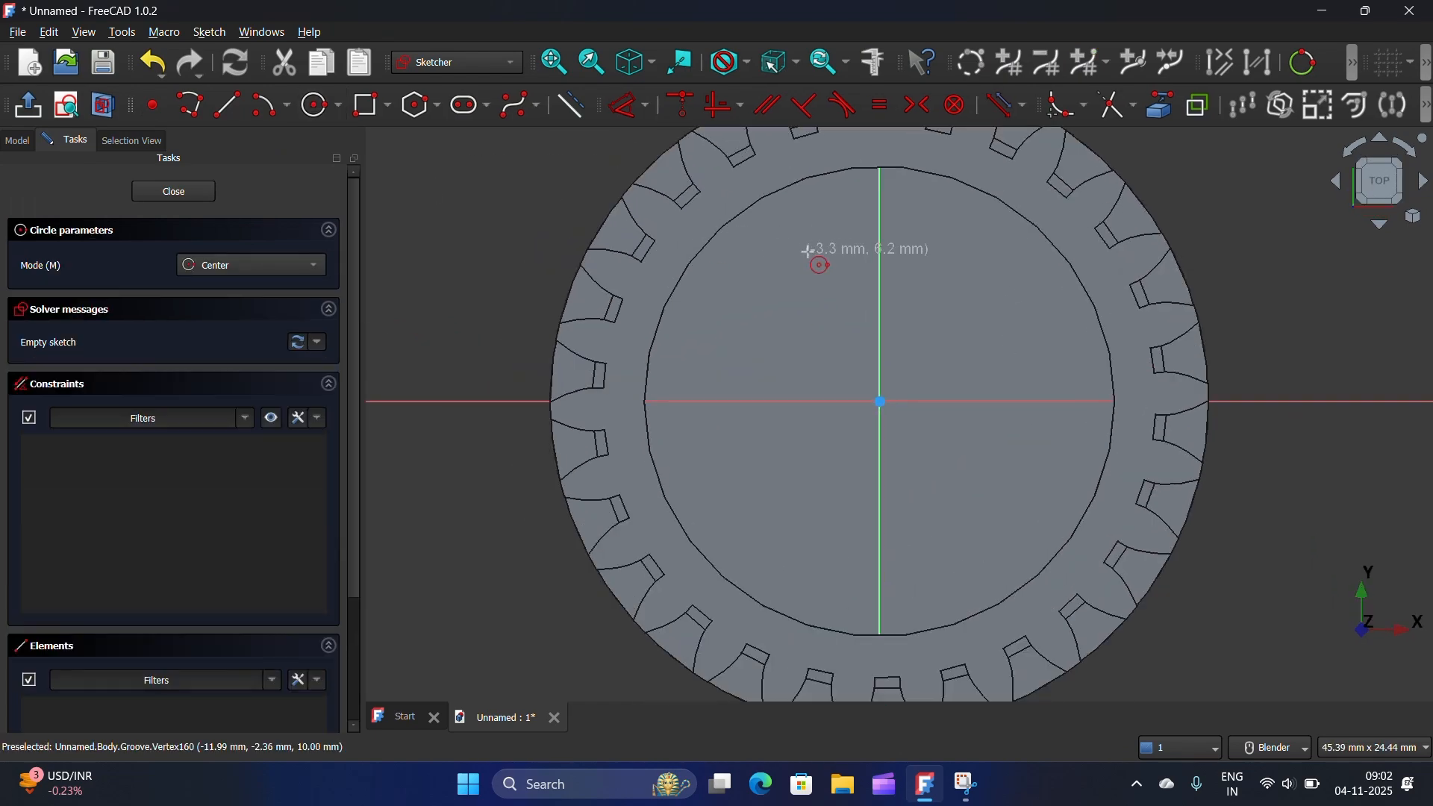
{"action": "left_click", "coordinate": [808, 243]}
{"action": "left_click", "coordinate": [830, 273]}
{"action": "left_click", "coordinate": [943, 242]}
{"action": "left_click", "coordinate": [971, 284]}
{"action": "key", "text": "Escape"}
Constrain the two circles to equal size
{"action": "left_click", "coordinate": [835, 274]}
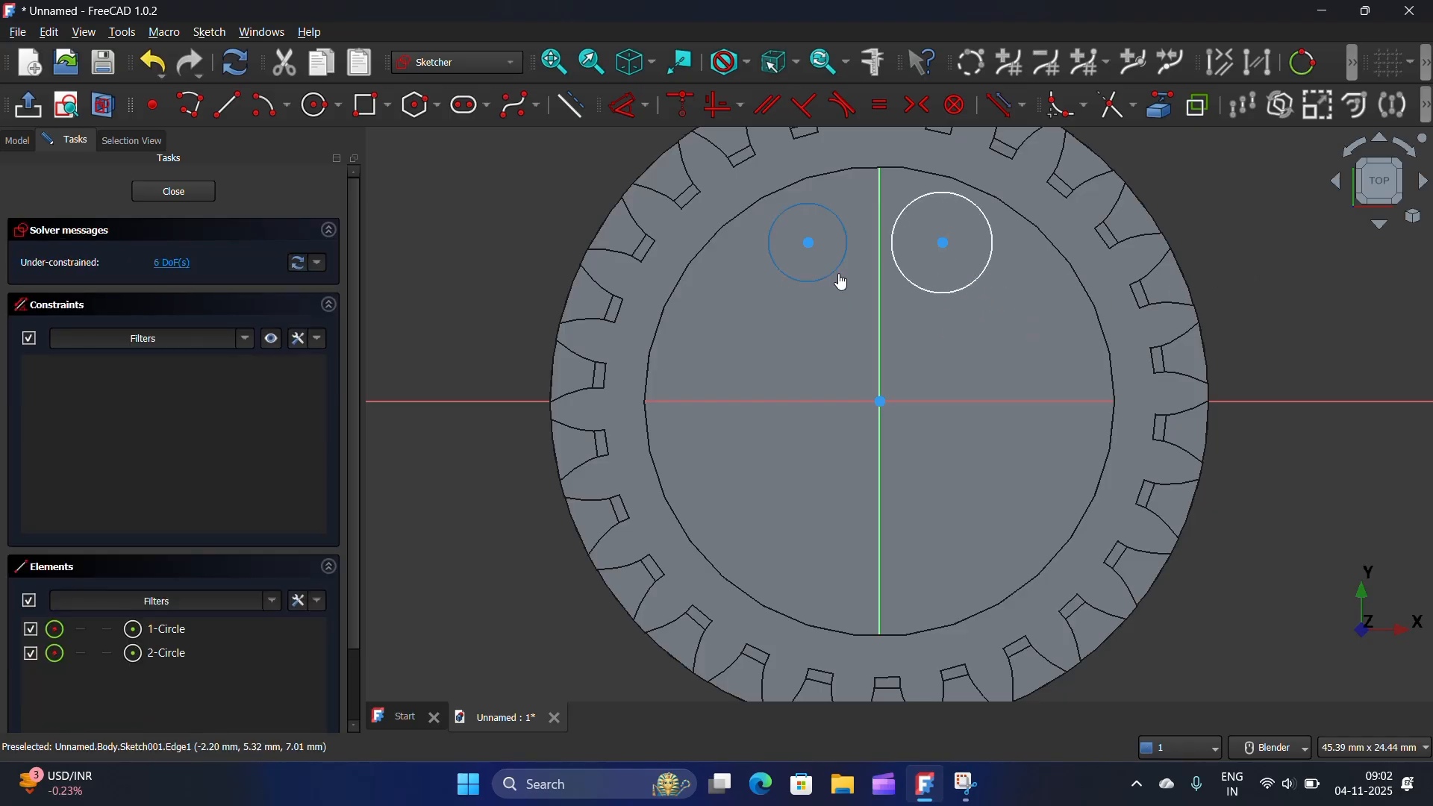
{"action": "left_click", "coordinate": [898, 276]}
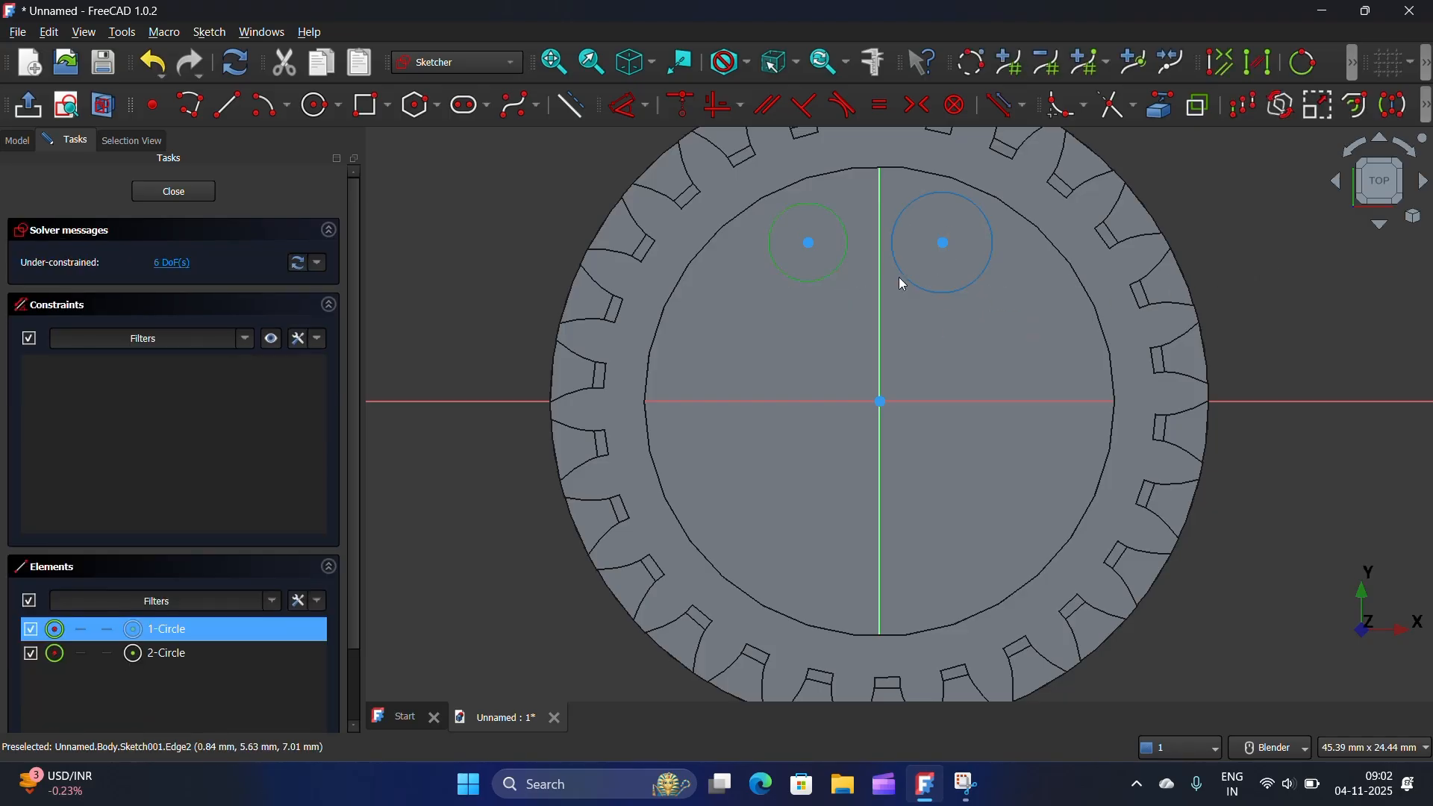
{"action": "left_click", "coordinate": [881, 105]}
{"action": "scroll", "coordinate": [814, 272], "scroll_direction": "up", "scroll_amount": 1}
{"action": "scroll", "coordinate": [813, 271], "scroll_direction": "down", "scroll_amount": 1}
Make the centres of the two circles symmetric about the vertical axis
{"action": "left_click", "coordinate": [811, 244]}
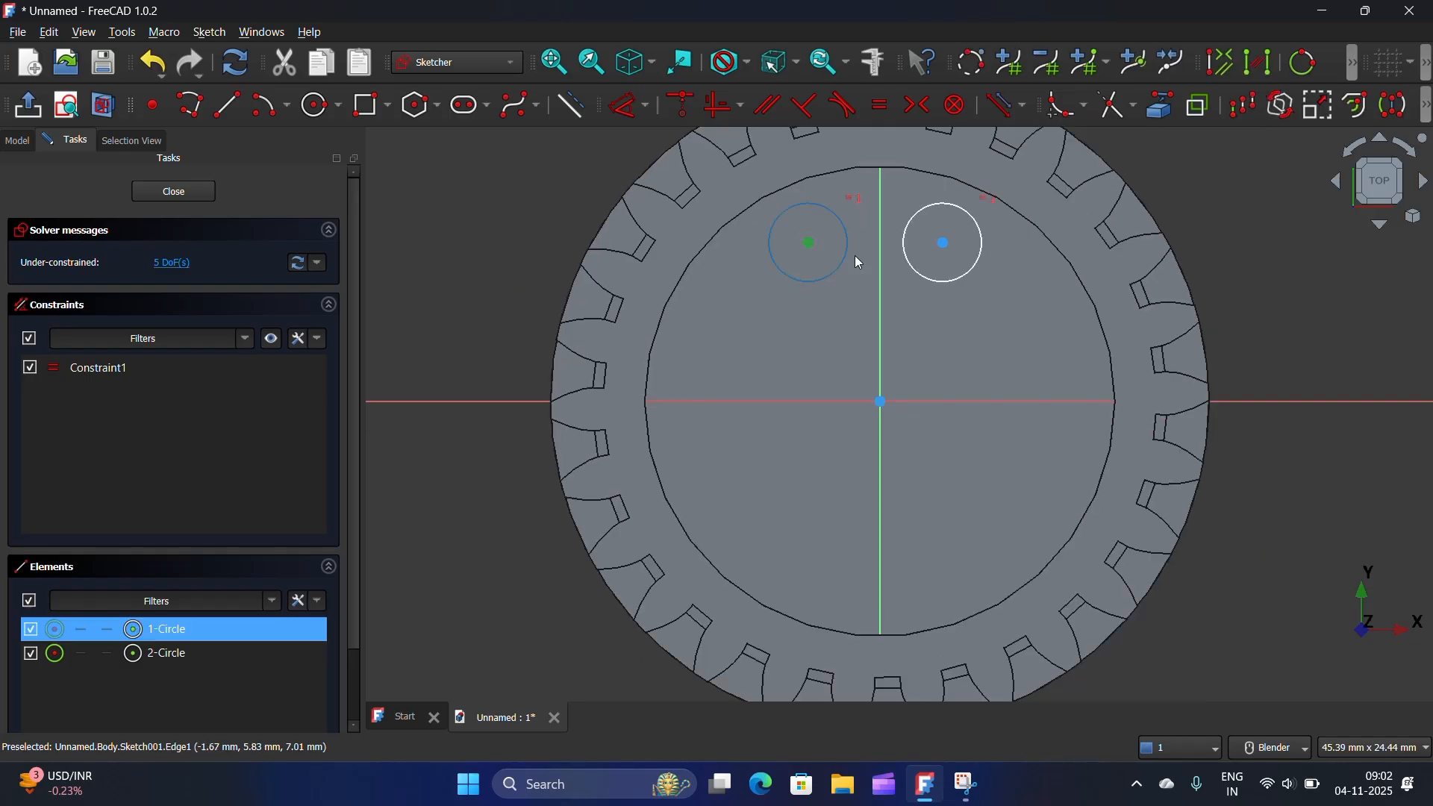
{"action": "left_click", "coordinate": [944, 244]}
{"action": "left_click", "coordinate": [889, 281]}
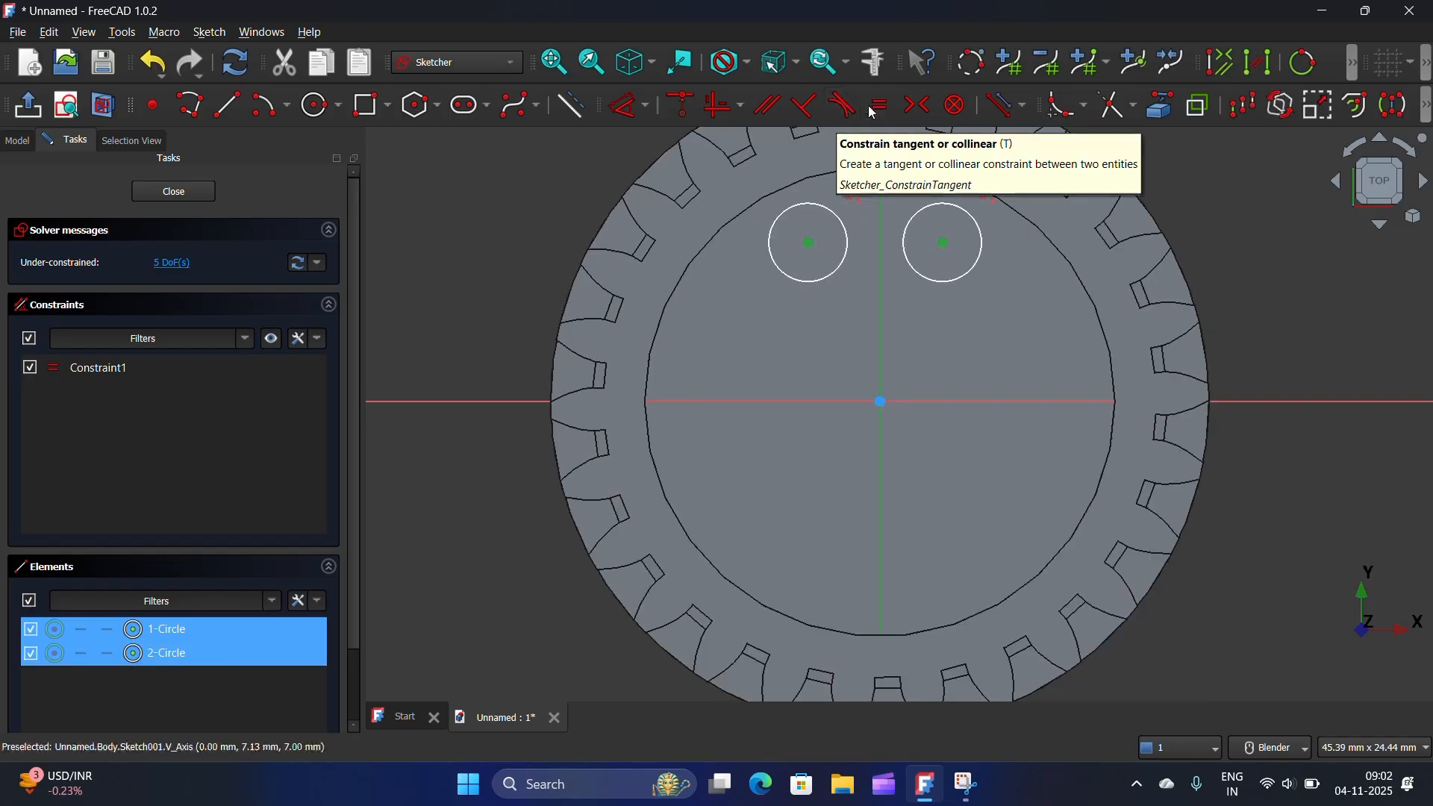
{"action": "left_click", "coordinate": [918, 105]}
{"action": "scroll", "coordinate": [837, 235], "scroll_direction": "down", "scroll_amount": 1}
{"action": "scroll", "coordinate": [838, 235], "scroll_direction": "up", "scroll_amount": 2}
Dimension the left circle with a diameter of 2 mm
{"action": "left_click", "coordinate": [784, 266]}
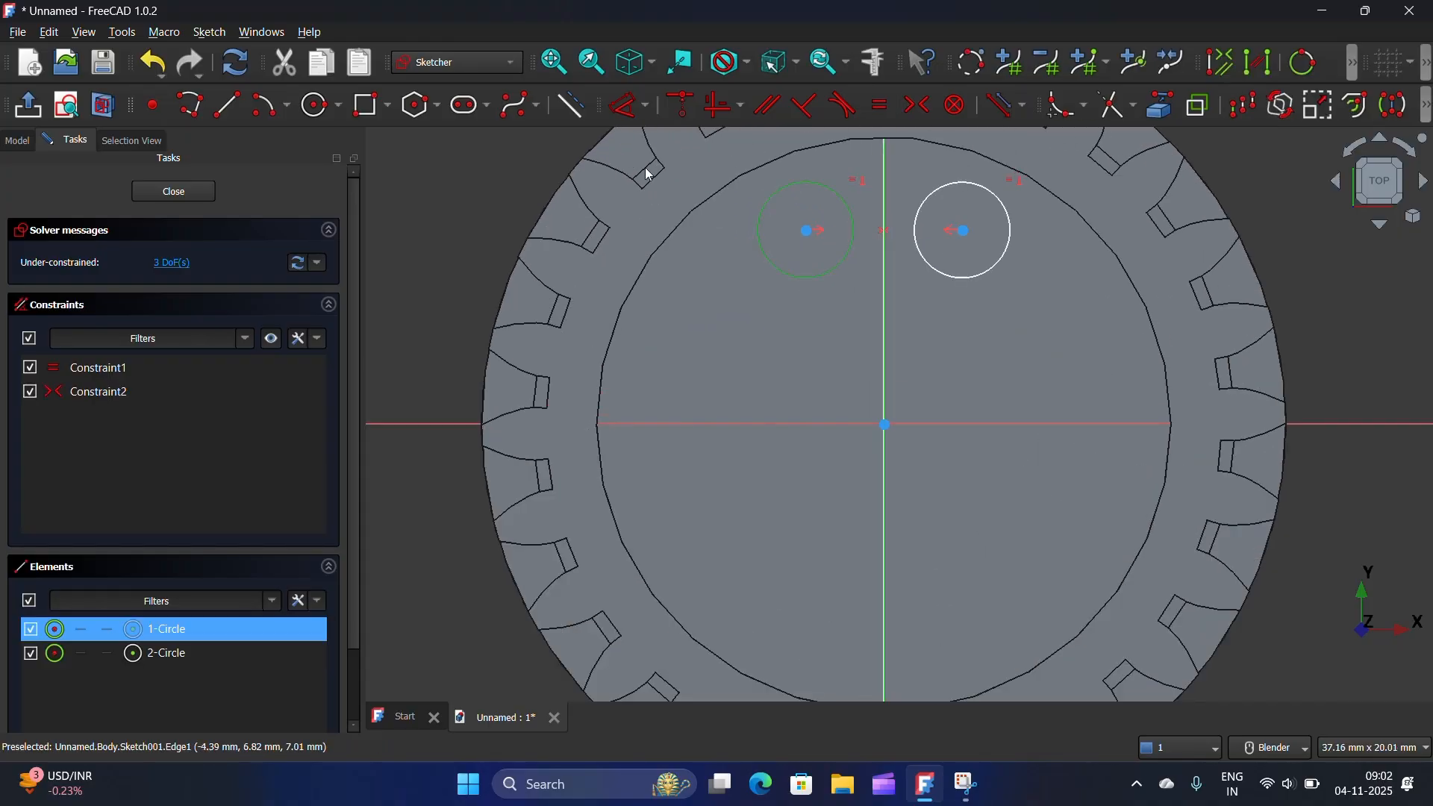
{"action": "left_click", "coordinate": [629, 116]}
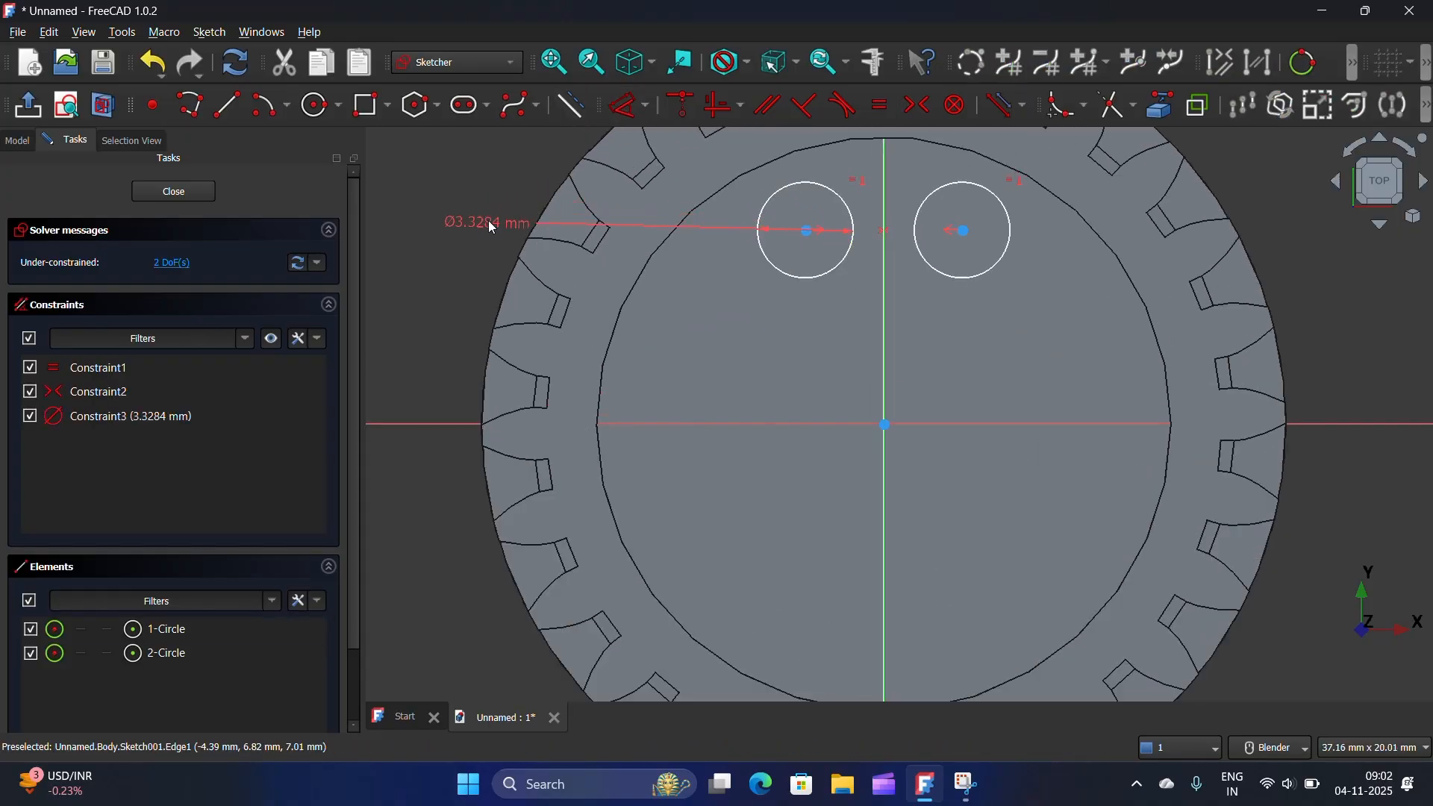
{"action": "left_click", "coordinate": [483, 224]}
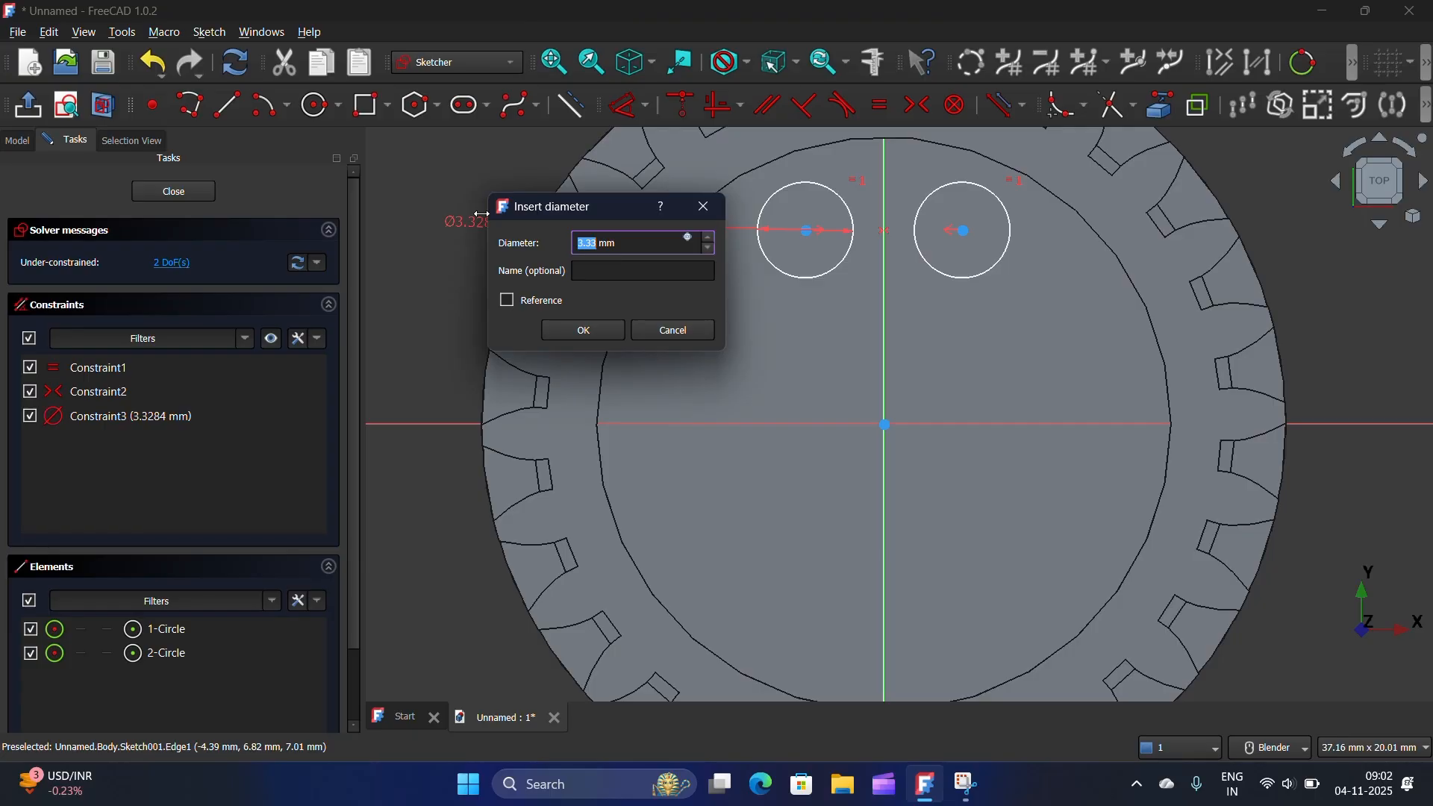
{"action": "left_click", "coordinate": [584, 331]}
{"action": "scroll", "coordinate": [589, 328], "scroll_direction": "down", "scroll_amount": 2}
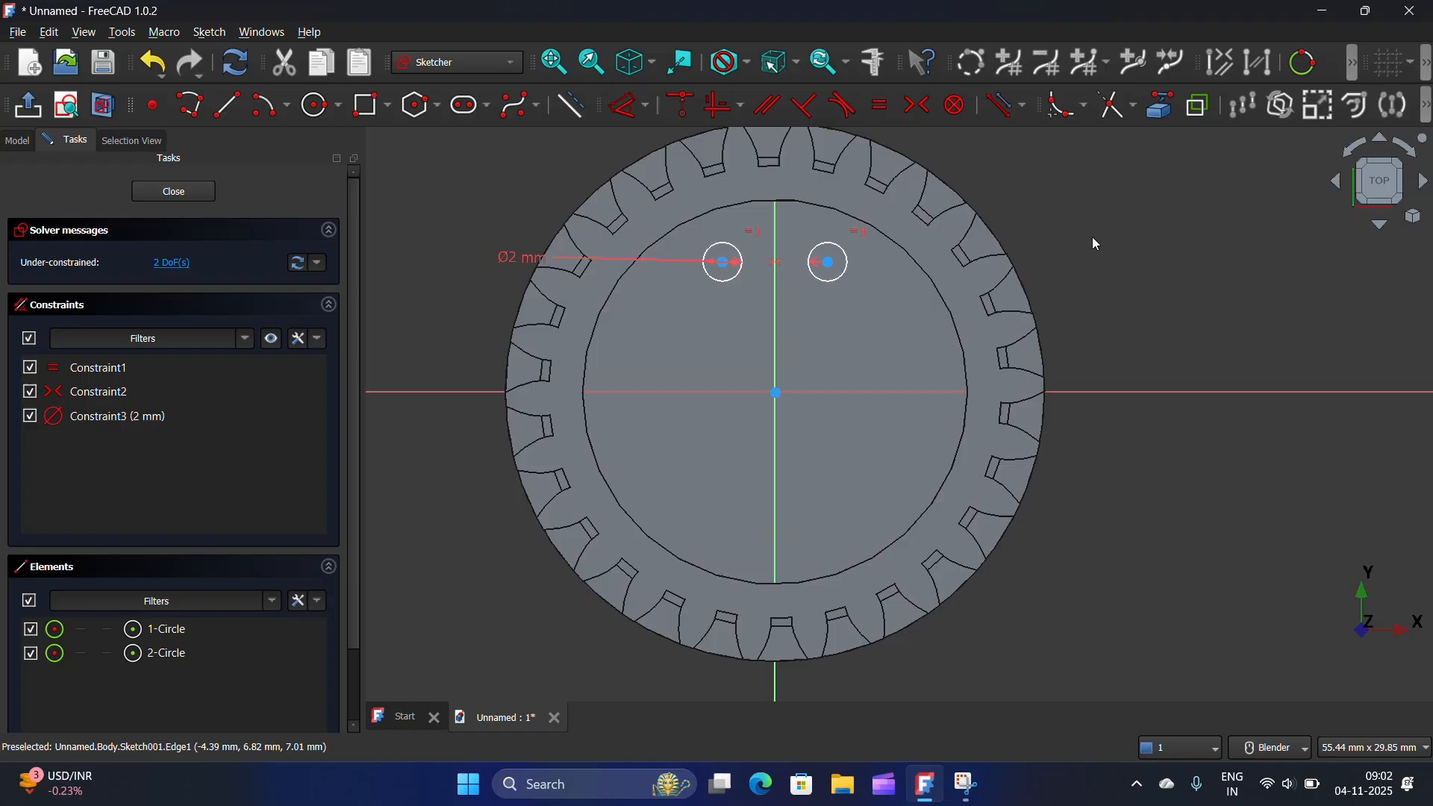
Move the left circle slightly outward and dimension its centre 3 mm horizontally from the vertical axis
{"action": "scroll", "coordinate": [798, 290], "scroll_direction": "up", "scroll_amount": 3}
{"action": "left_click_drag", "start_coordinate": [662, 244], "coordinate": [641, 253]}
{"action": "scroll", "coordinate": [700, 260], "scroll_direction": "up", "scroll_amount": 2}
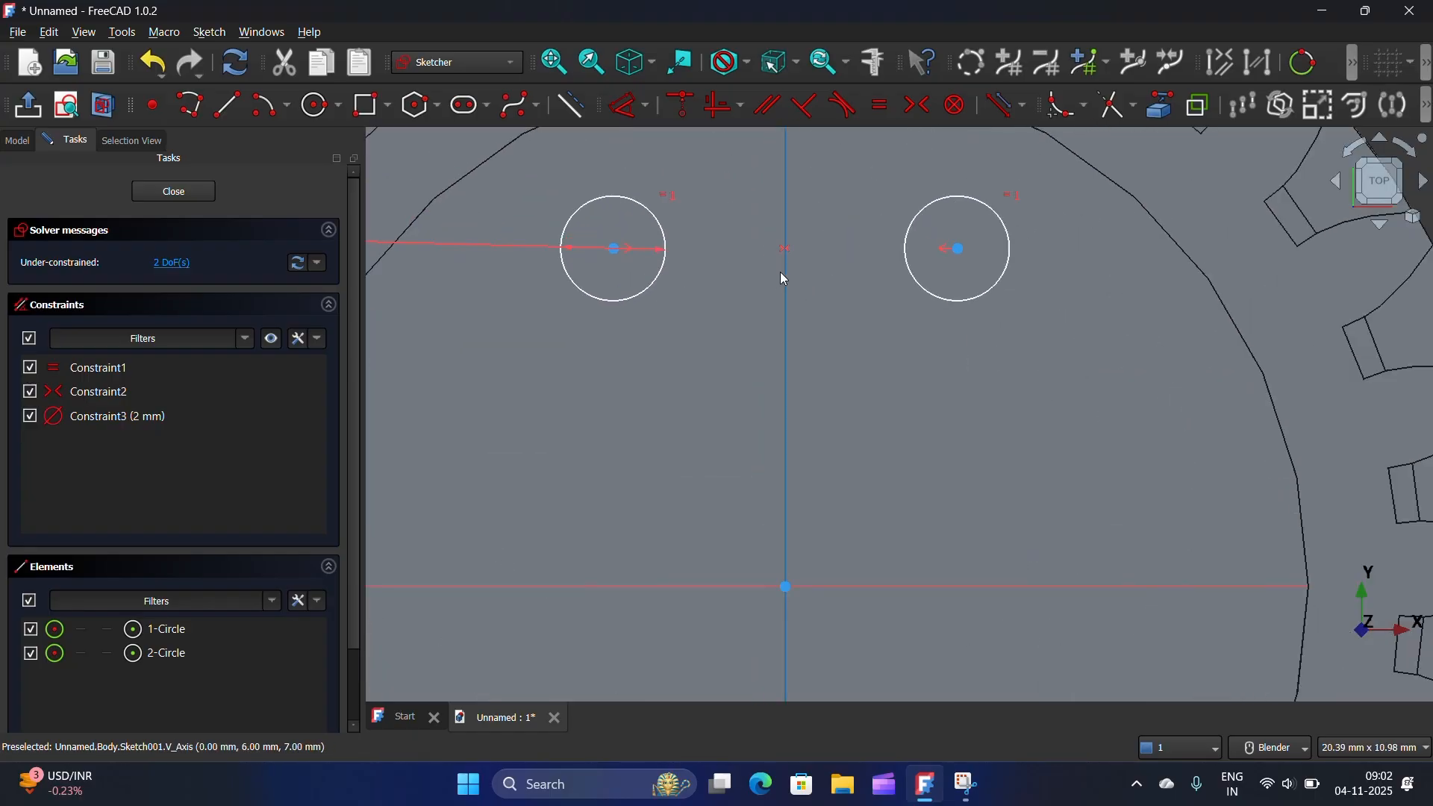
{"action": "left_click", "coordinate": [617, 249]}
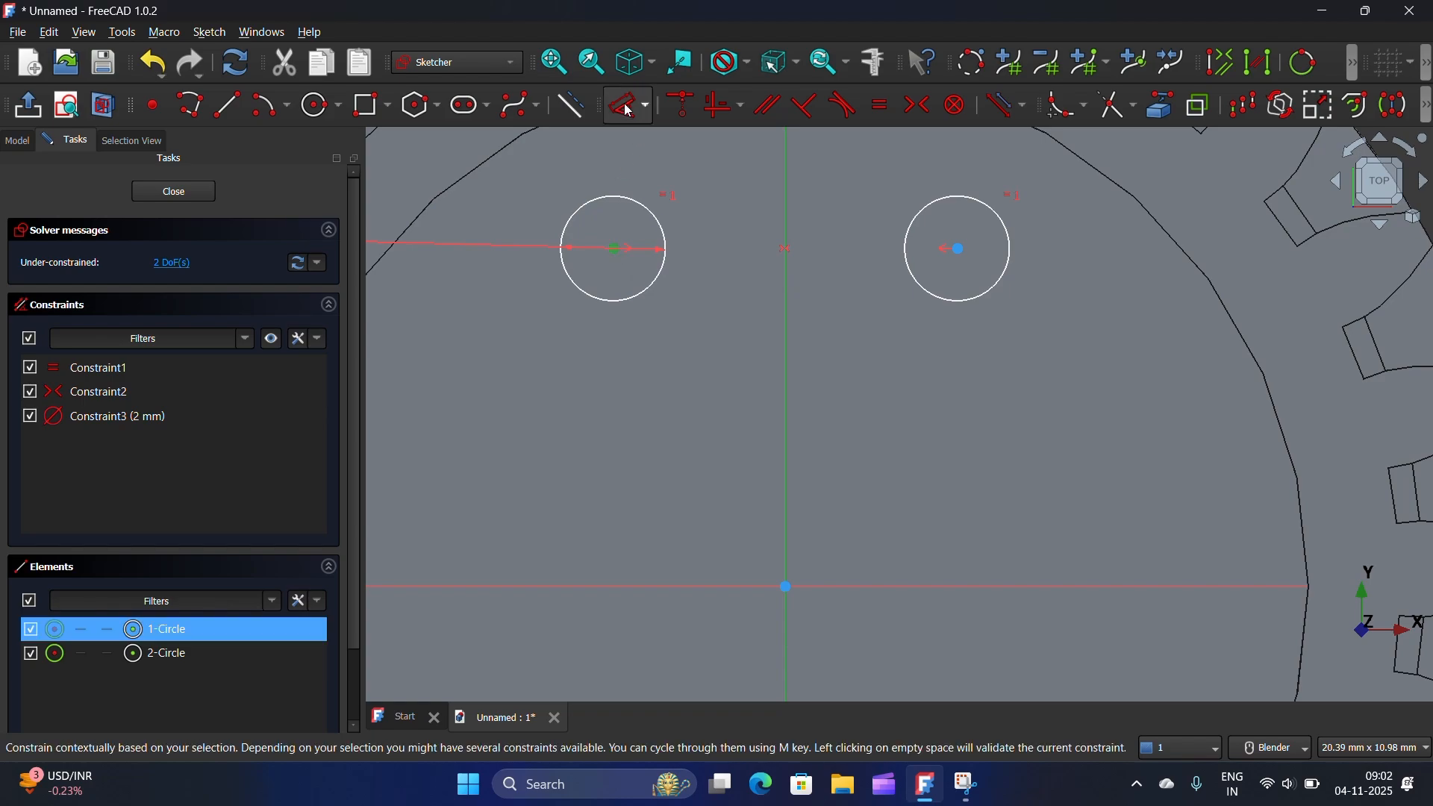
{"action": "left_click", "coordinate": [630, 105]}
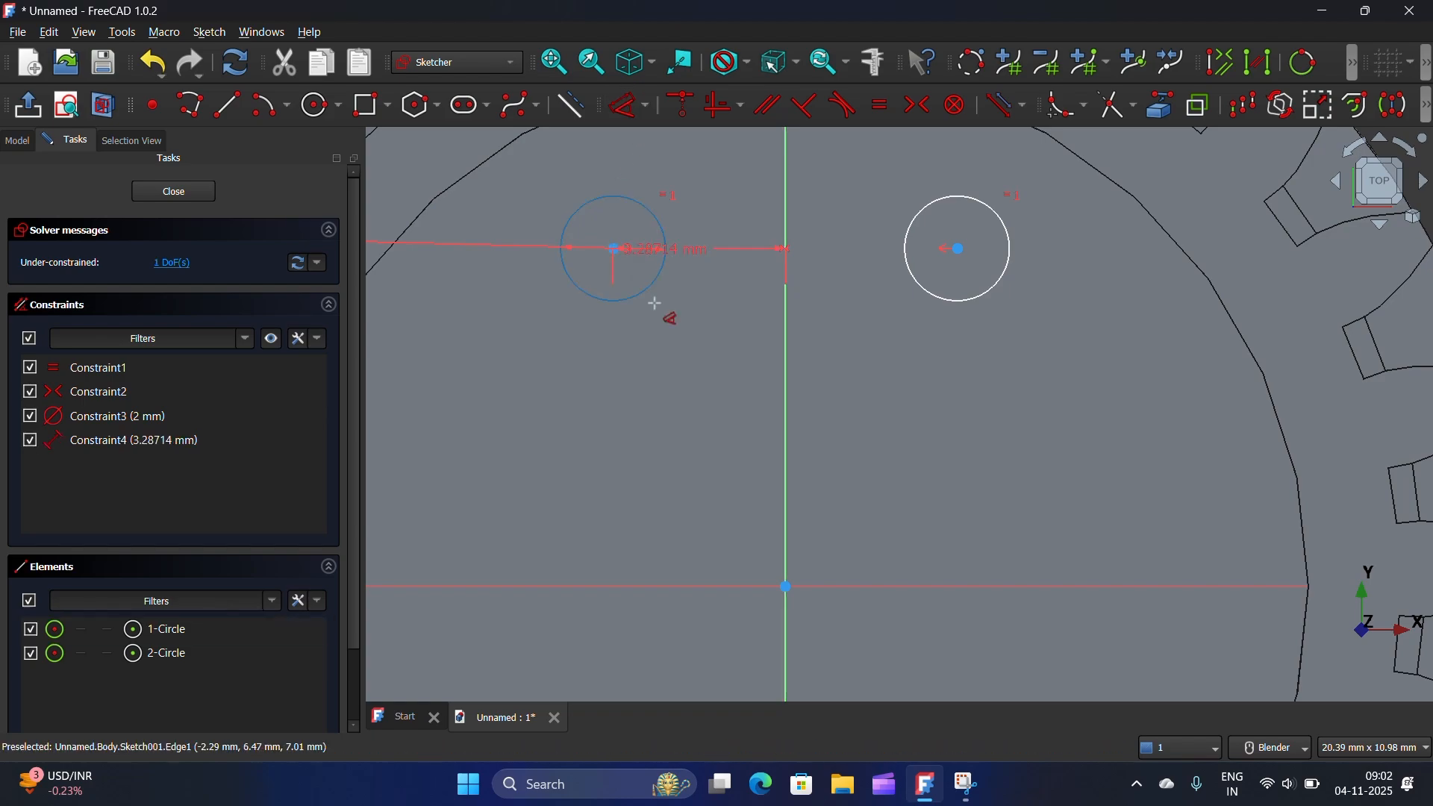
{"action": "left_click", "coordinate": [509, 354]}
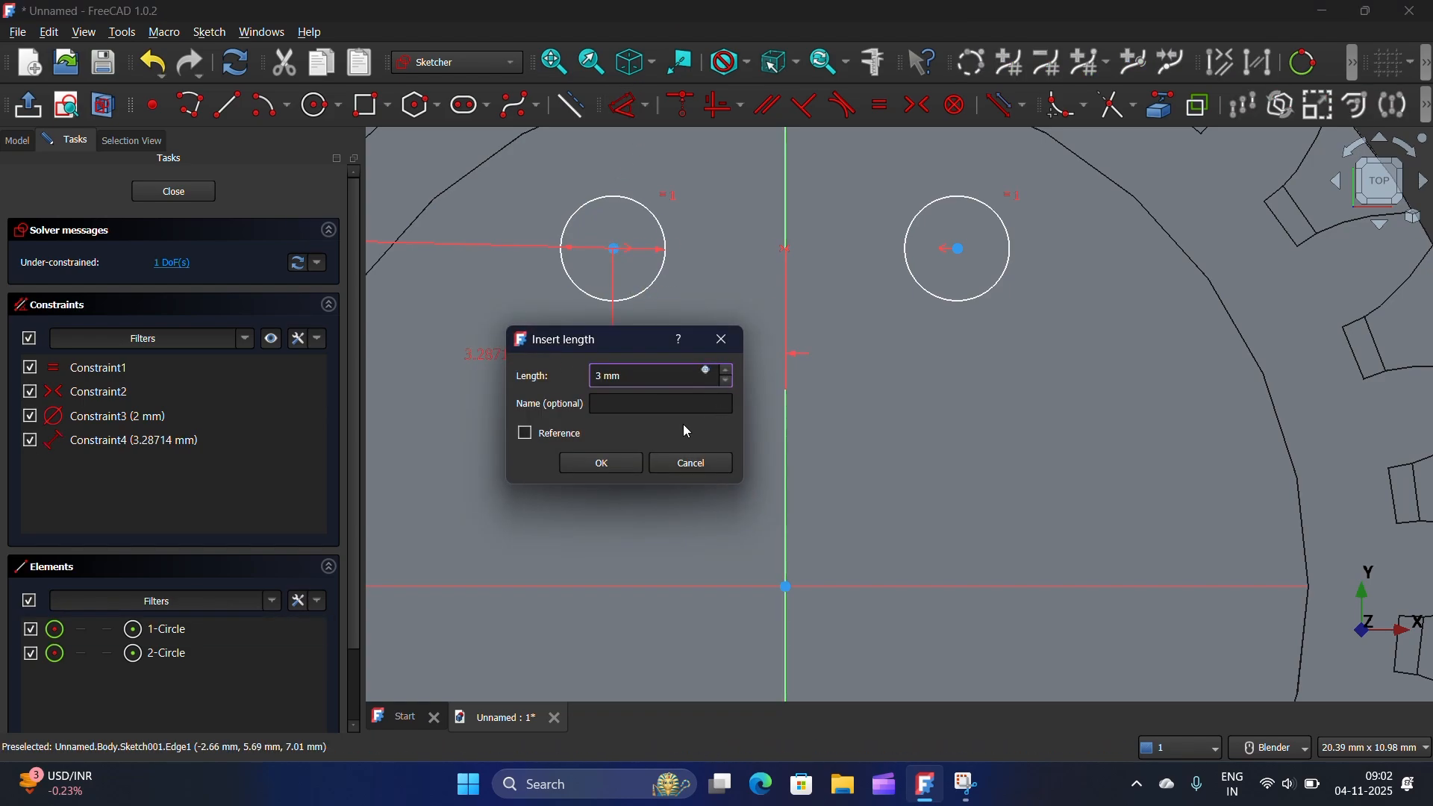
{"action": "left_click", "coordinate": [603, 463]}
{"action": "scroll", "coordinate": [537, 378], "scroll_direction": "down", "scroll_amount": 3}
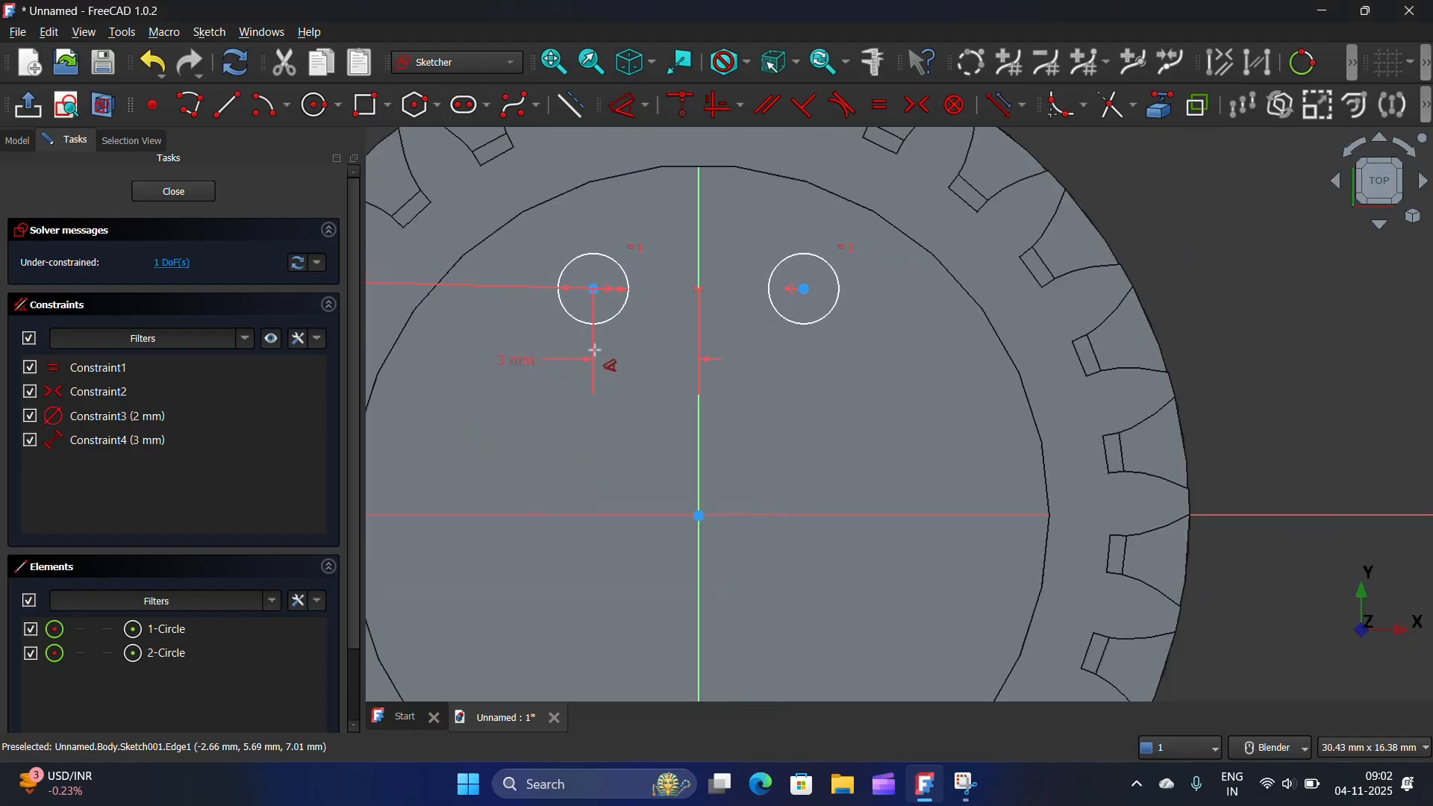
{"action": "key", "text": "Escape"}
Dimension the left circle's centre 7 mm above the horizontal axis
{"action": "left_click", "coordinate": [594, 288]}
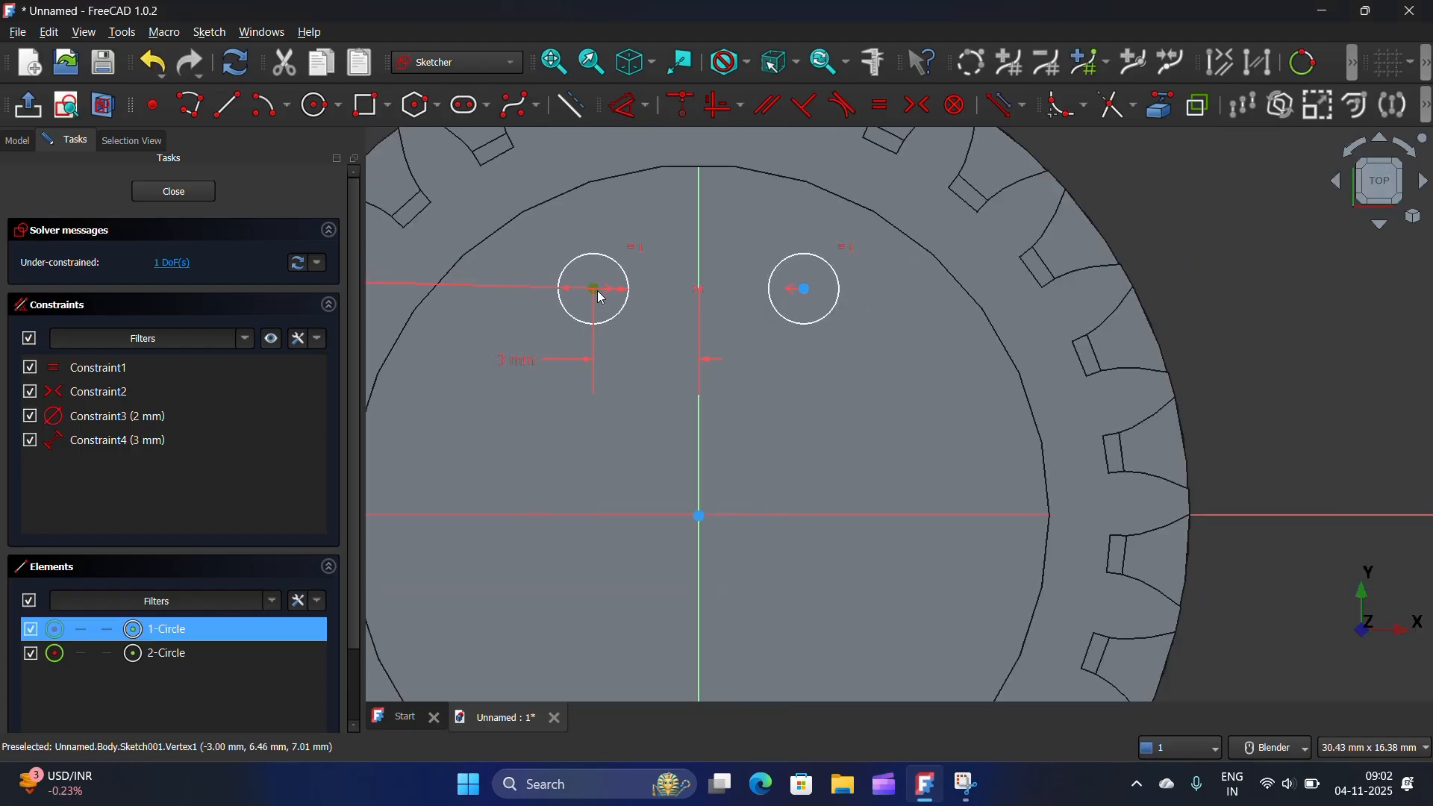
{"action": "left_click", "coordinate": [576, 516]}
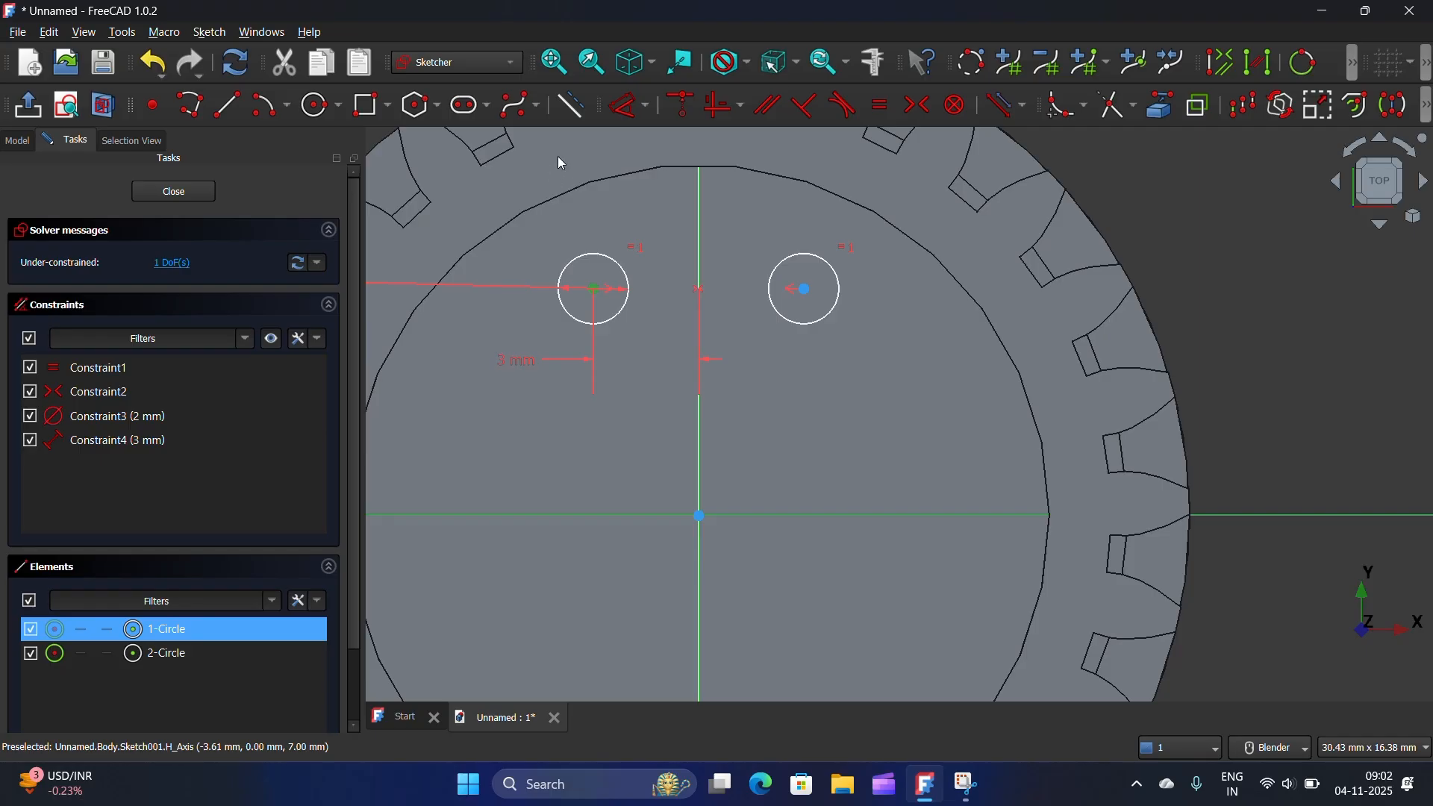
{"action": "left_click", "coordinate": [621, 105]}
{"action": "double_click", "coordinate": [431, 362]}
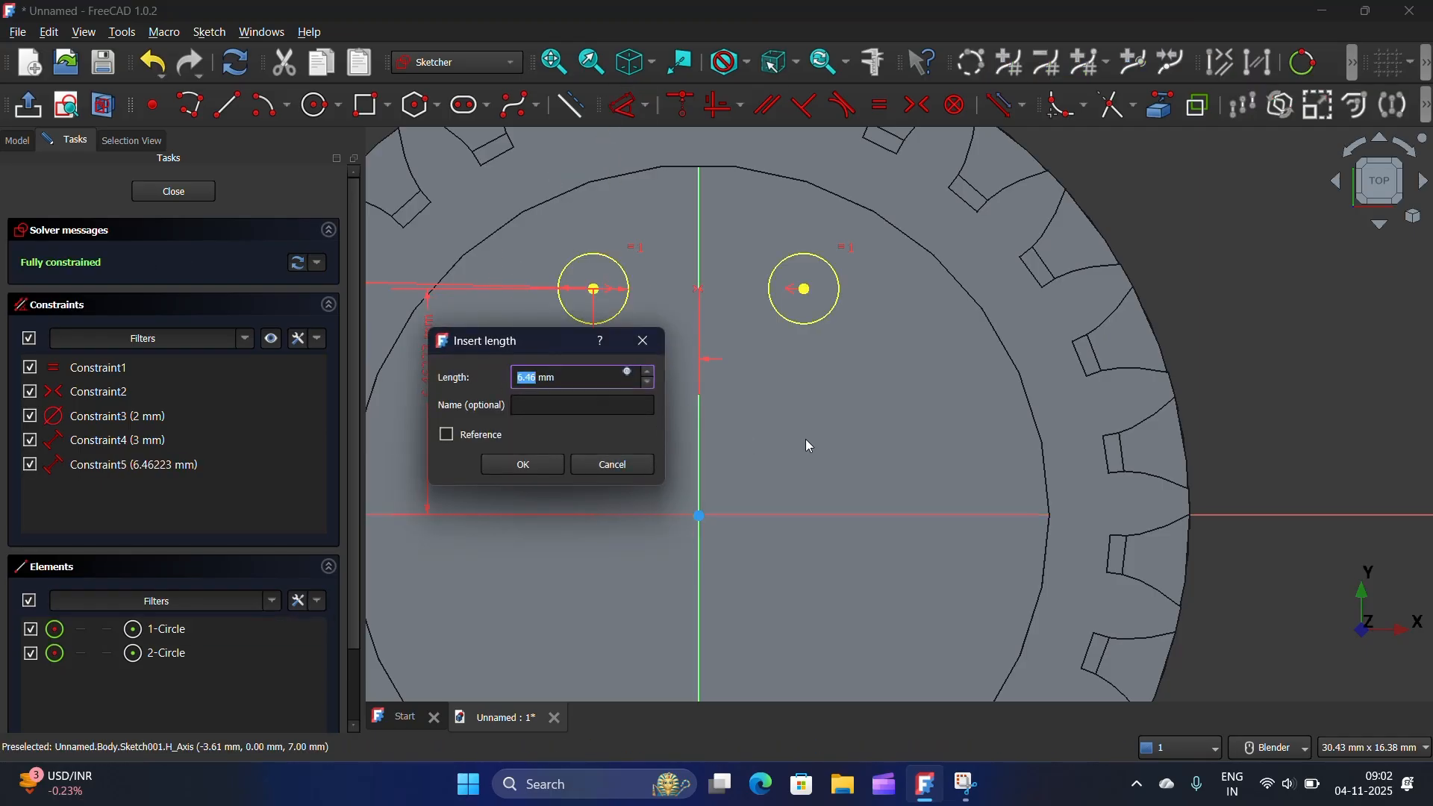
{"action": "type", "text": "7"}
{"action": "left_click", "coordinate": [523, 464]}
{"action": "scroll", "coordinate": [569, 384], "scroll_direction": "down", "scroll_amount": 2}
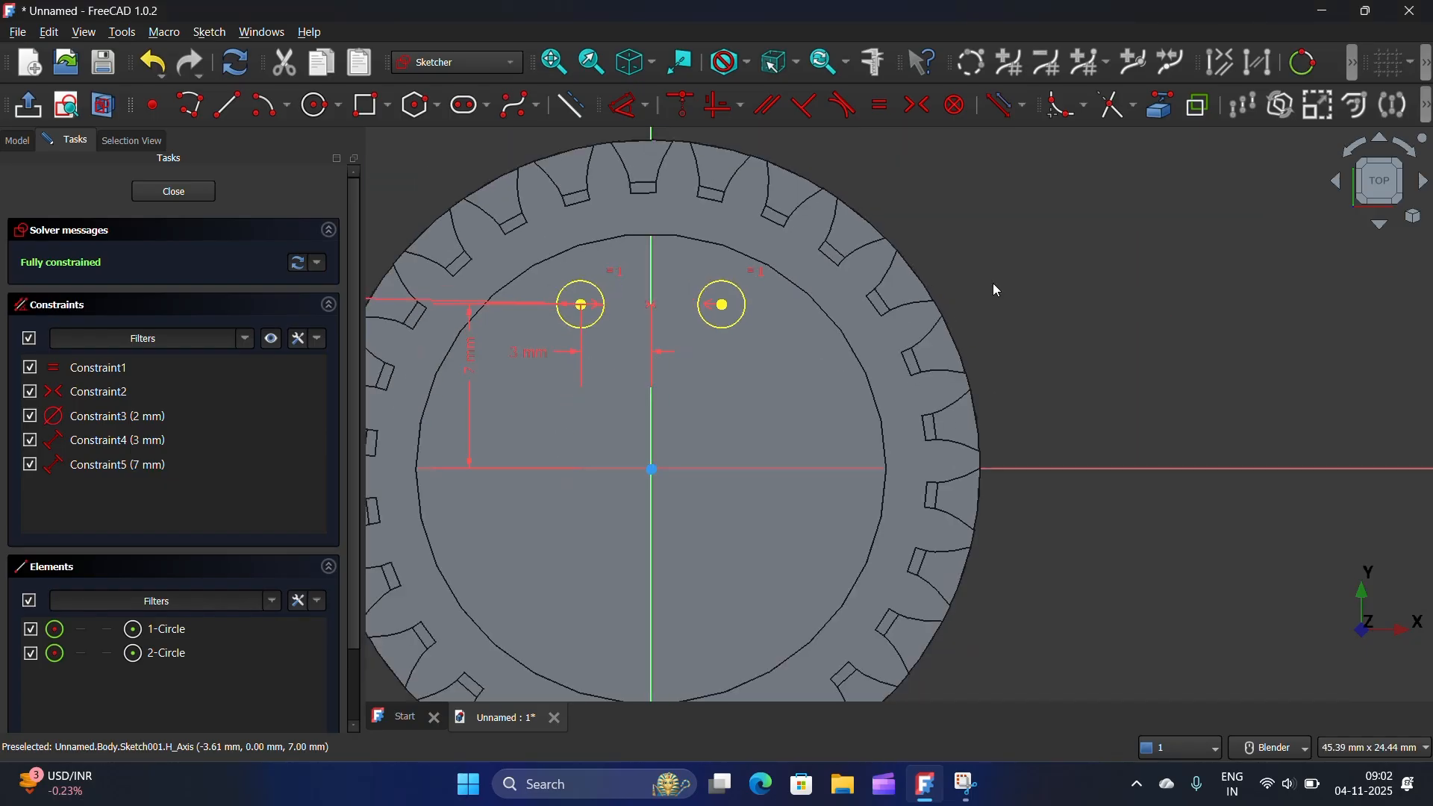
Sketch a centre-point arc from above the left circle to above the right circle, with its centre slightly above the origin
{"action": "scroll", "coordinate": [705, 247], "scroll_direction": "down", "scroll_amount": 2}
{"action": "left_click", "coordinate": [269, 105]}
{"action": "scroll", "coordinate": [617, 310], "scroll_direction": "up", "scroll_amount": 5}
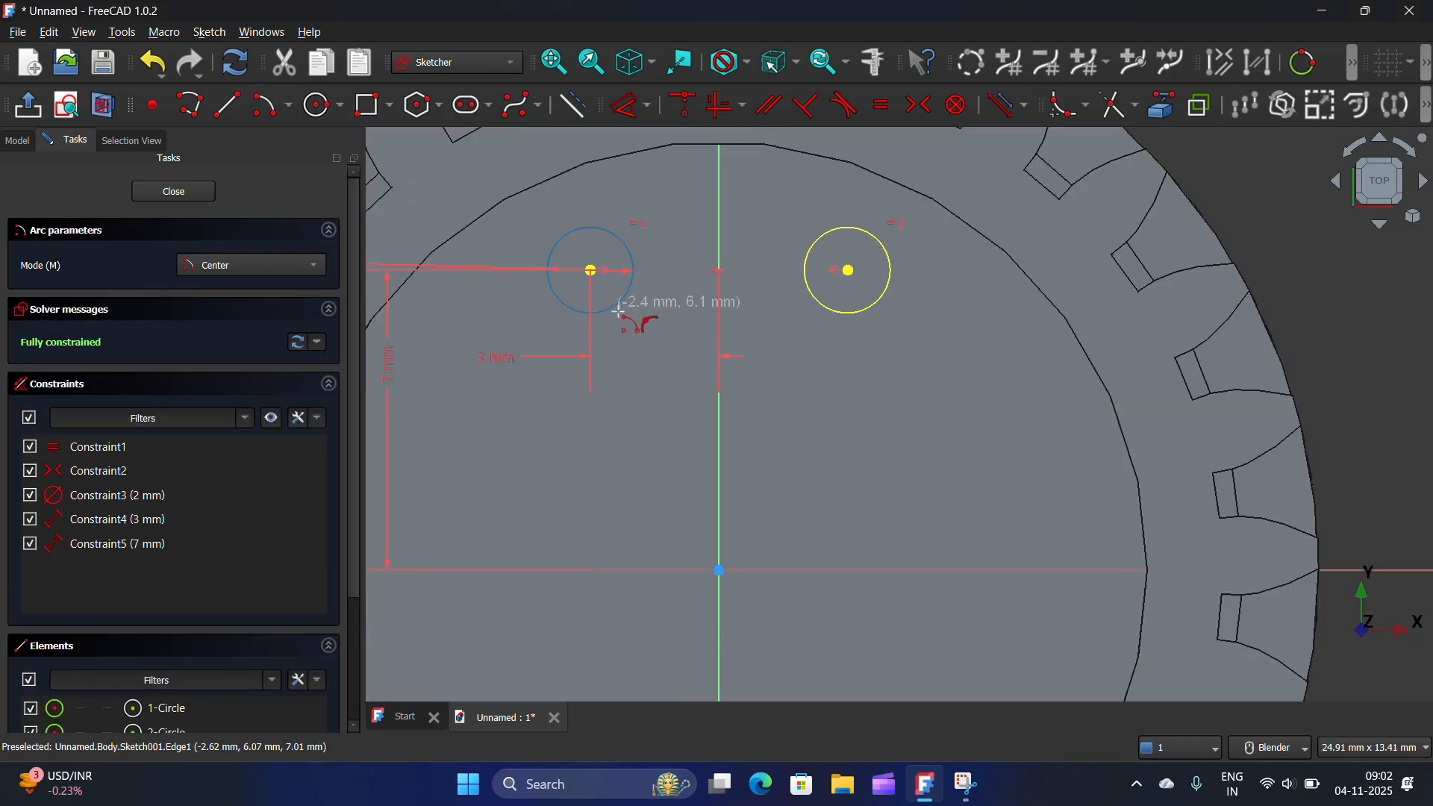
{"action": "scroll", "coordinate": [616, 310], "scroll_direction": "up", "scroll_amount": 2}
{"action": "left_click", "coordinate": [770, 579]}
{"action": "scroll", "coordinate": [569, 204], "scroll_direction": "down", "scroll_amount": 3}
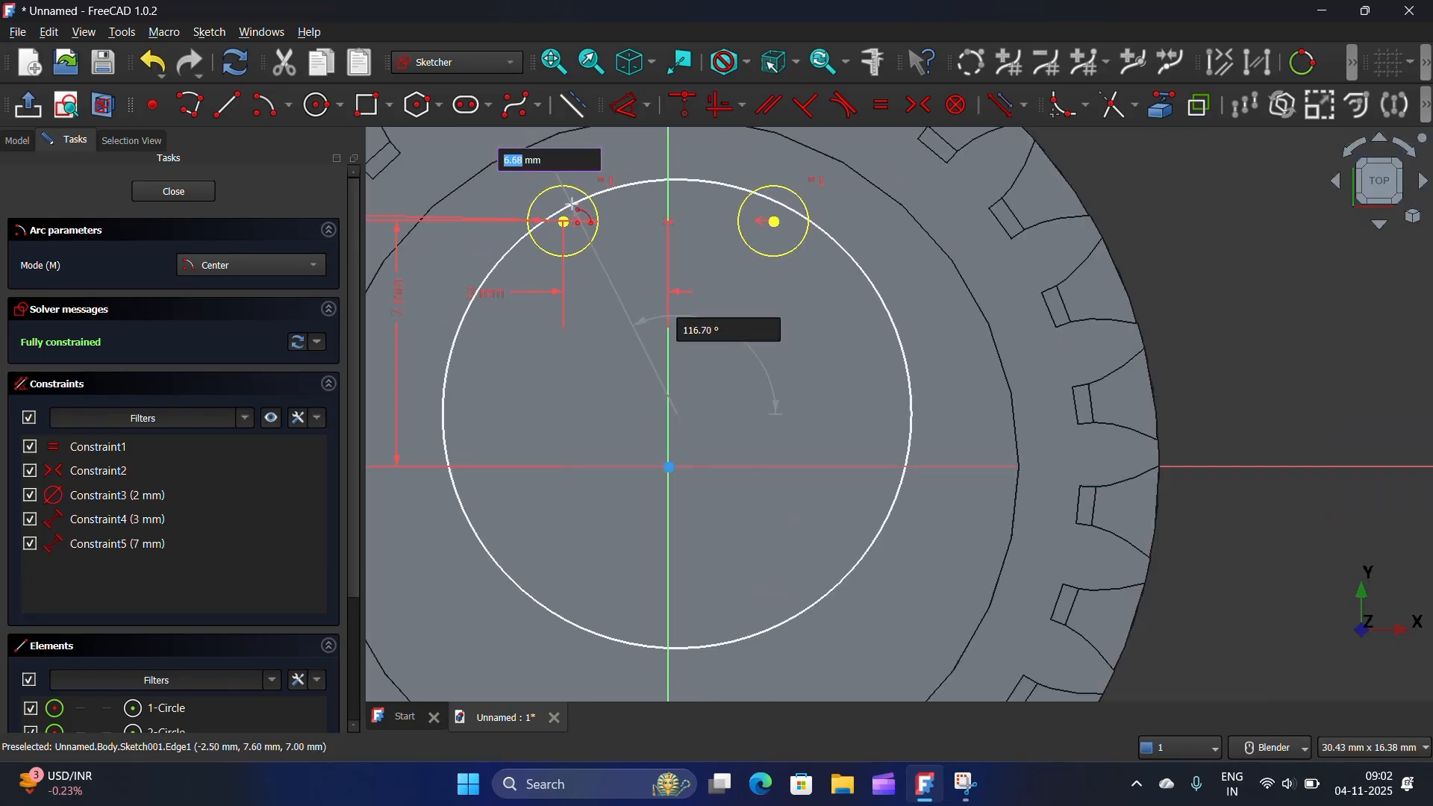
{"action": "scroll", "coordinate": [571, 204], "scroll_direction": "down", "scroll_amount": 2}
{"action": "left_click", "coordinate": [571, 171]}
{"action": "left_click", "coordinate": [722, 195]}
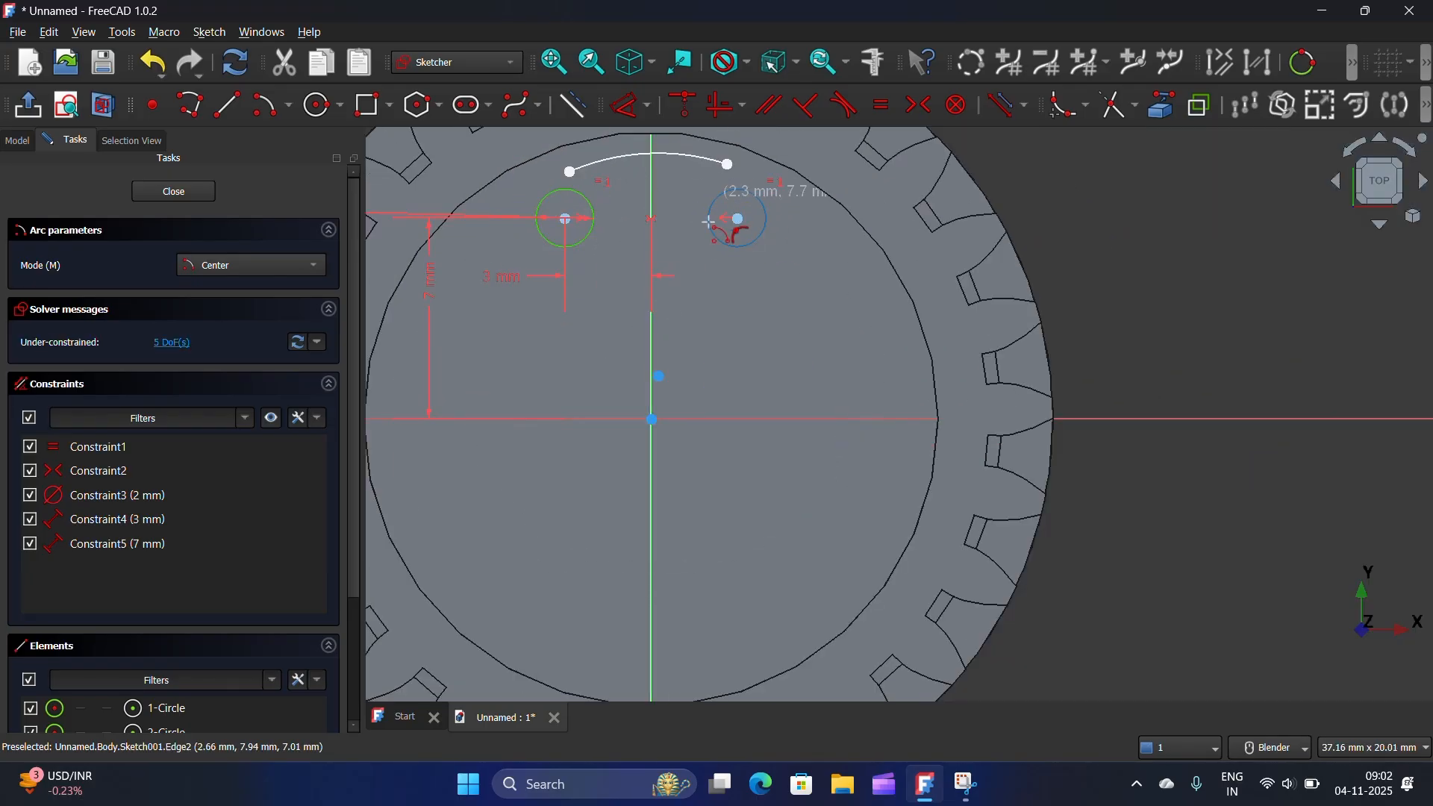
Sketch a second, shorter centre-point arc between and below the two circles, with its centre slightly above the origin
{"action": "left_click", "coordinate": [632, 376]}
{"action": "left_click", "coordinate": [596, 263]}
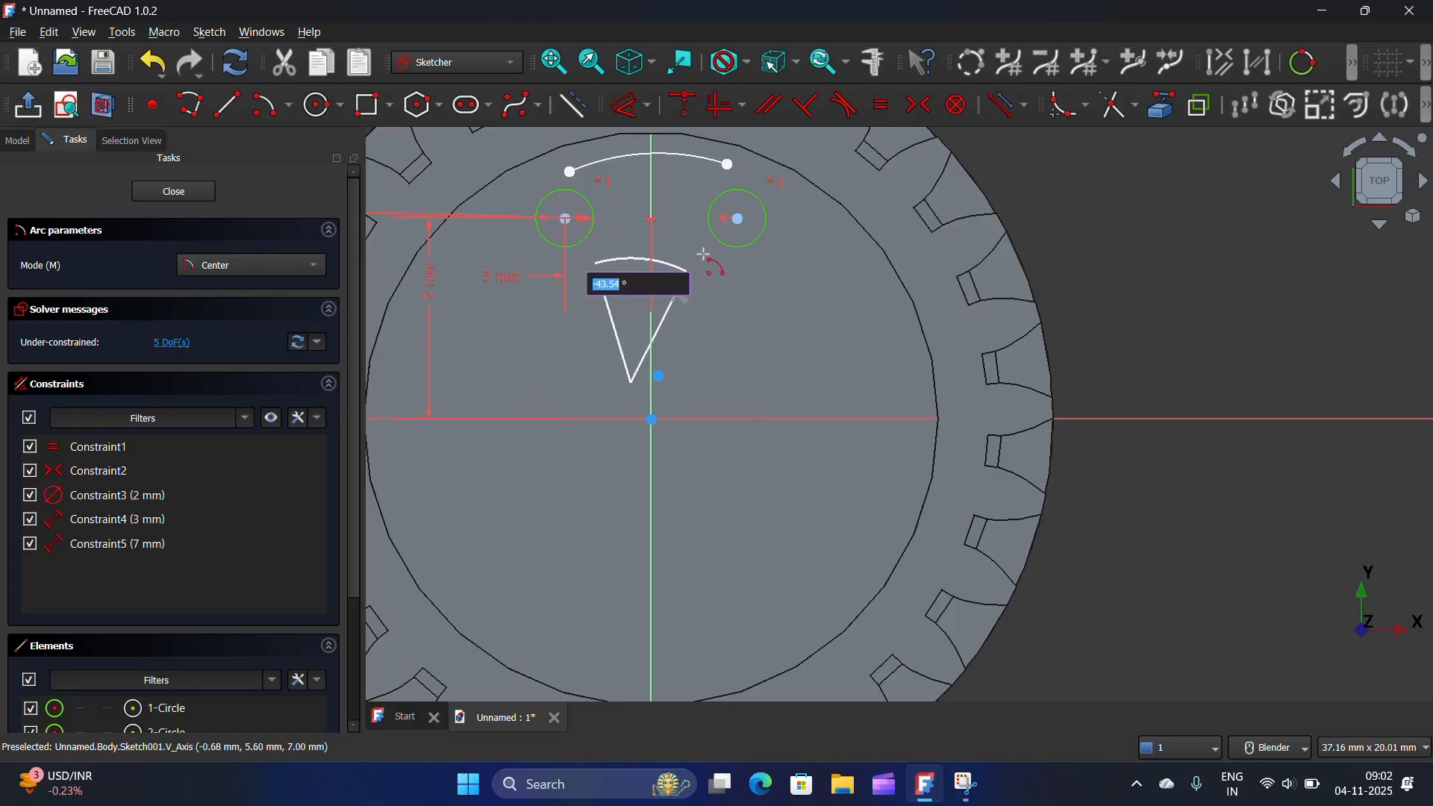
{"action": "left_click", "coordinate": [691, 274]}
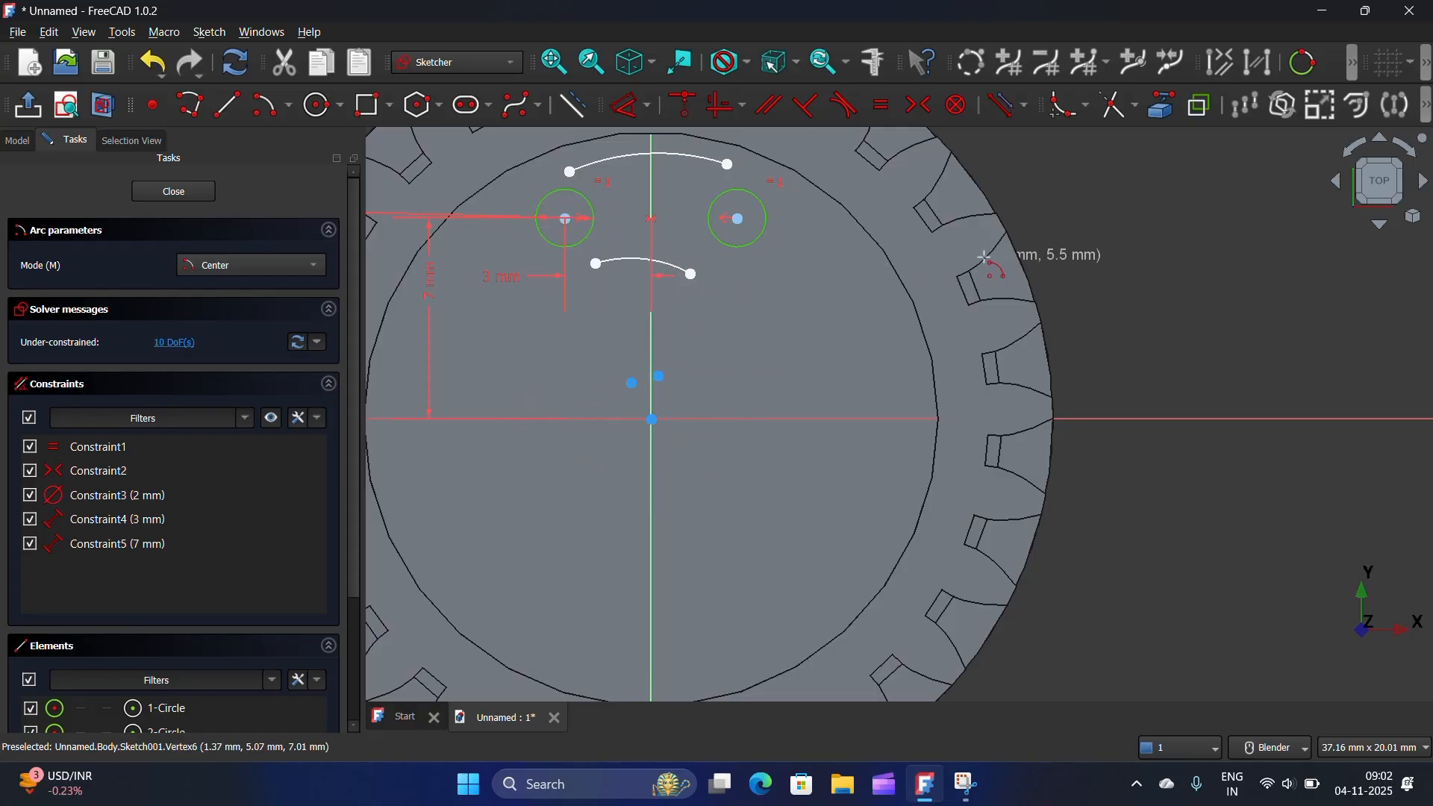
{"action": "key", "text": "Escape"}
Make both ends of the upper arc tangent to the left and right circles
{"action": "scroll", "coordinate": [559, 178], "scroll_direction": "up", "scroll_amount": 3}
{"action": "left_click", "coordinate": [574, 198]}
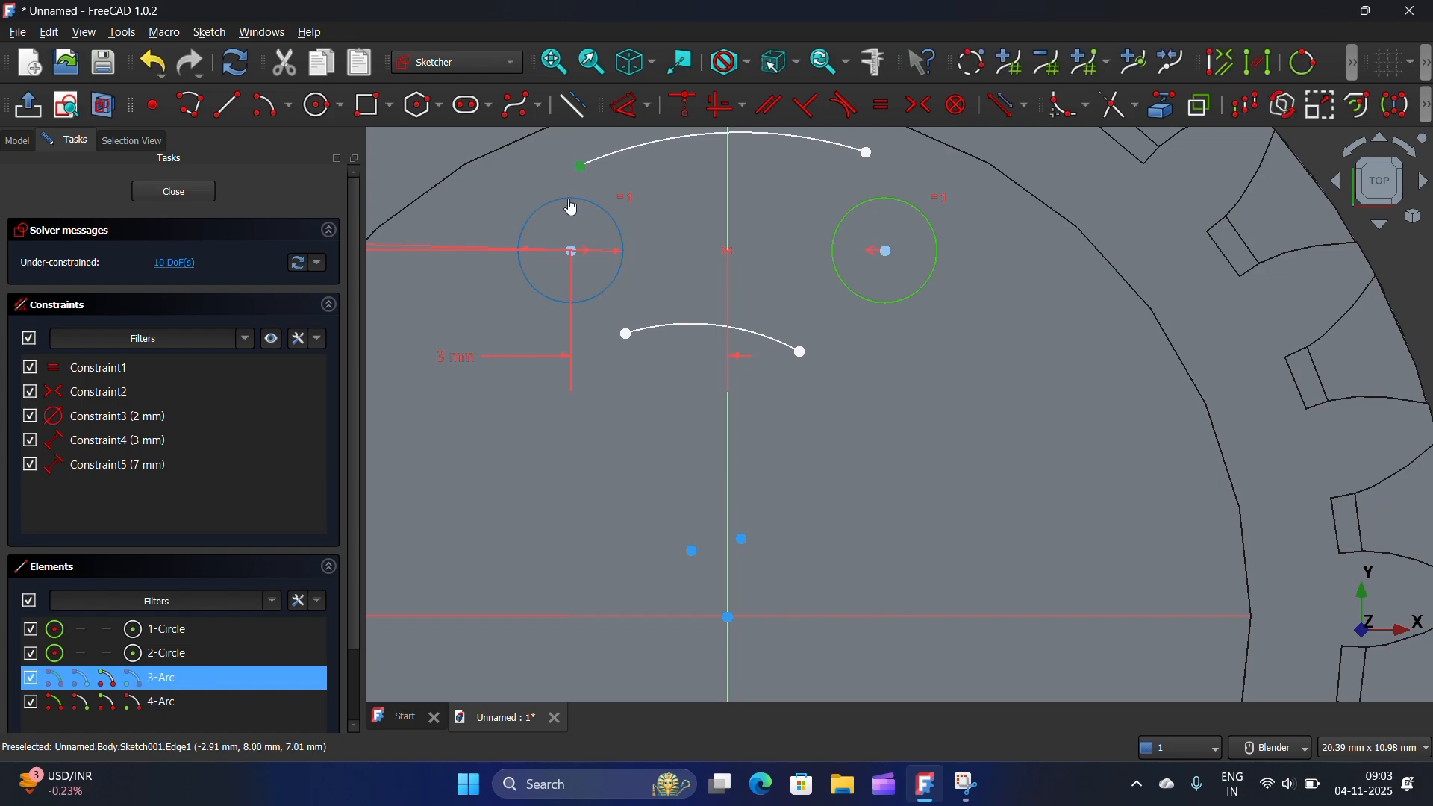
{"action": "left_click", "coordinate": [839, 110]}
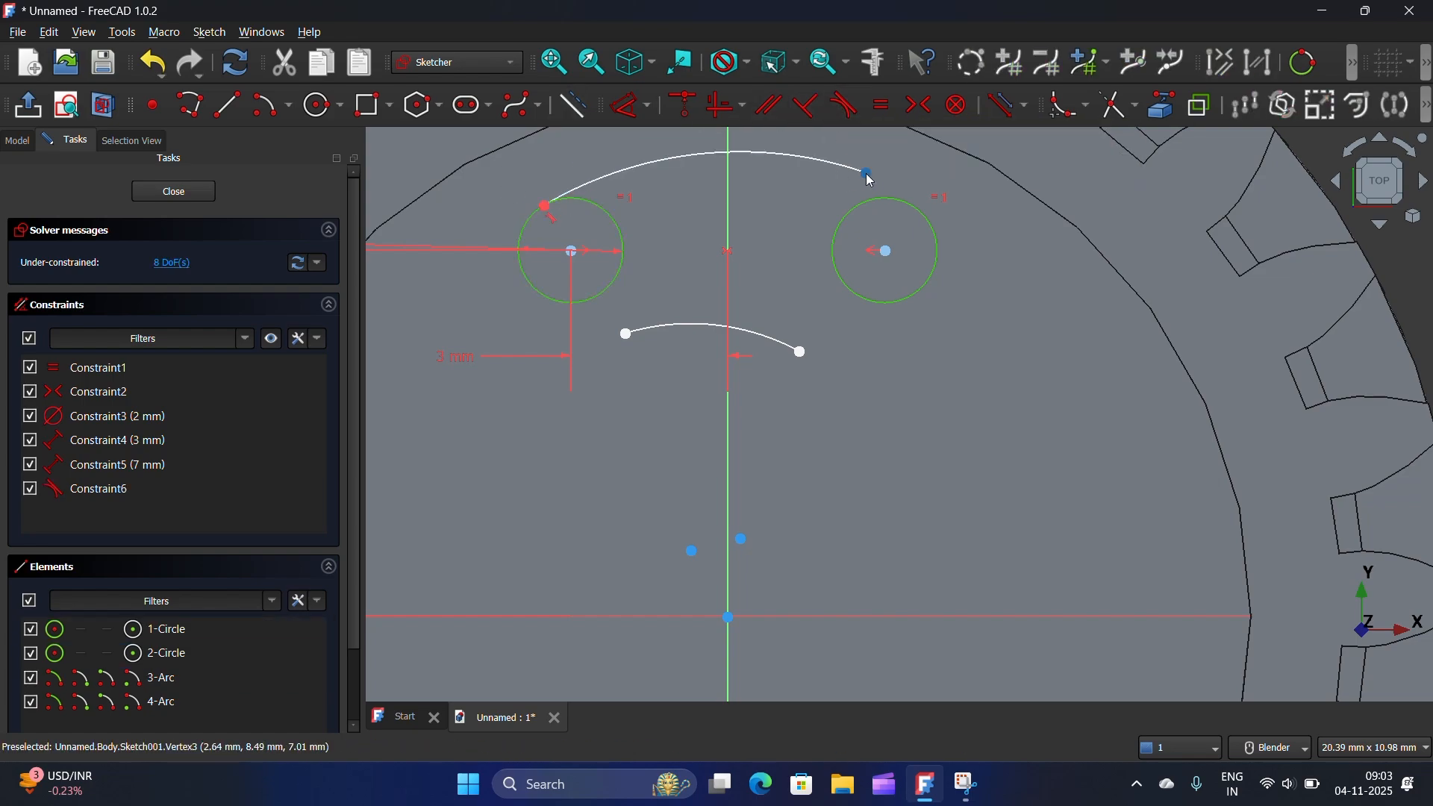
{"action": "left_click", "coordinate": [871, 179]}
{"action": "left_click", "coordinate": [913, 207]}
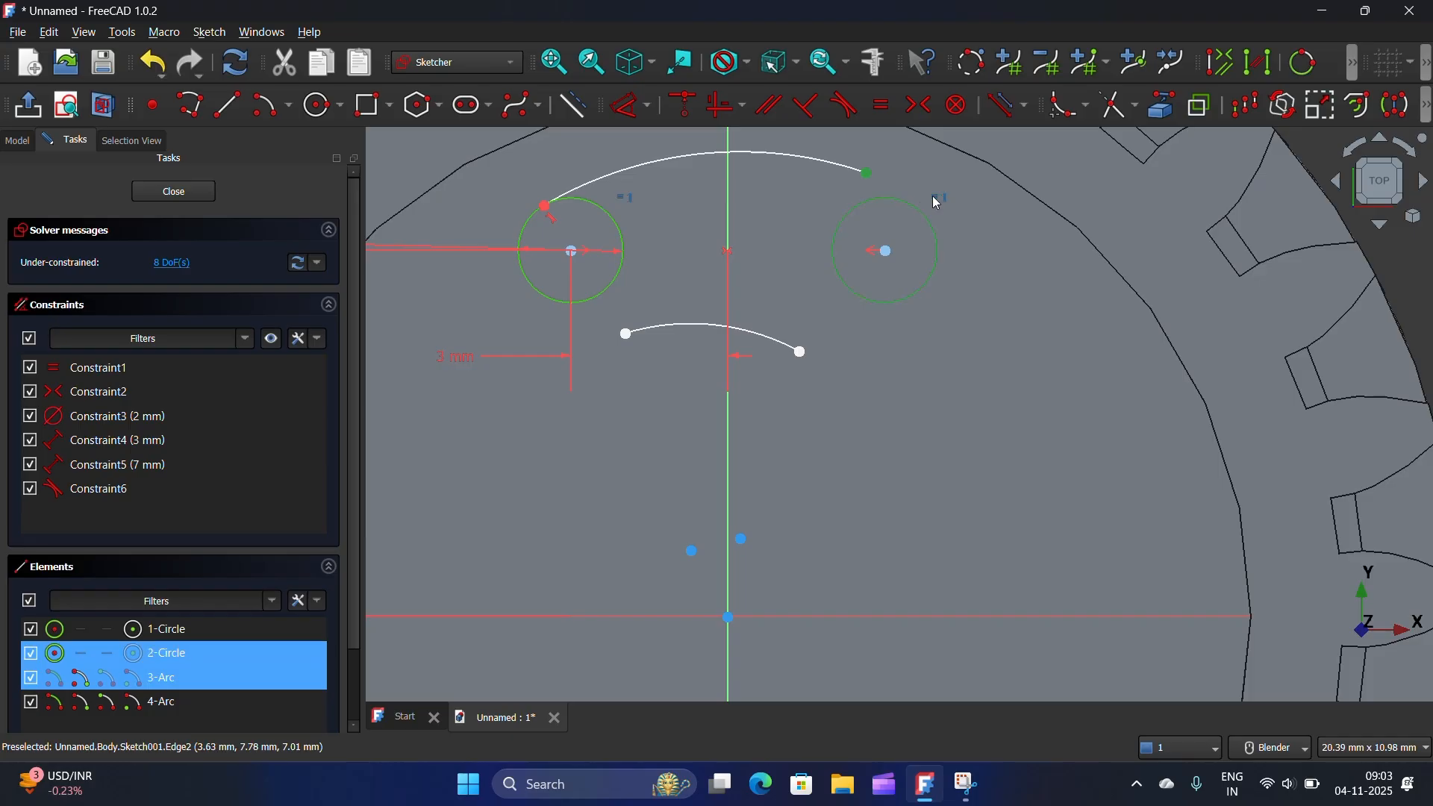
{"action": "left_click", "coordinate": [843, 110]}
Make both ends of the lower arc tangent to the two circles, moving its right end nearer the right circle first
{"action": "scroll", "coordinate": [805, 151], "scroll_direction": "down", "scroll_amount": 2}
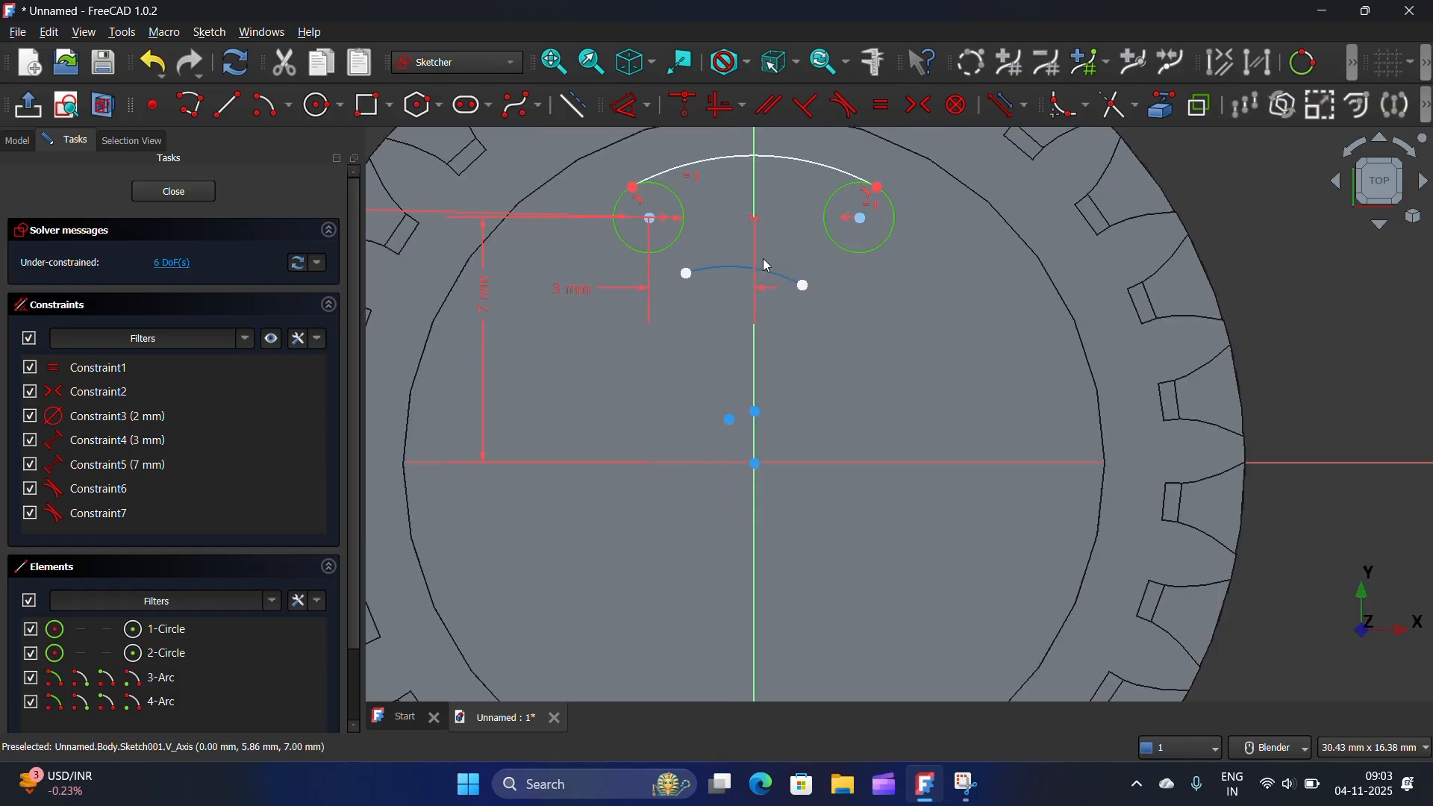
{"action": "left_click", "coordinate": [687, 274]}
{"action": "left_click", "coordinate": [669, 258]}
{"action": "left_click", "coordinate": [837, 113]}
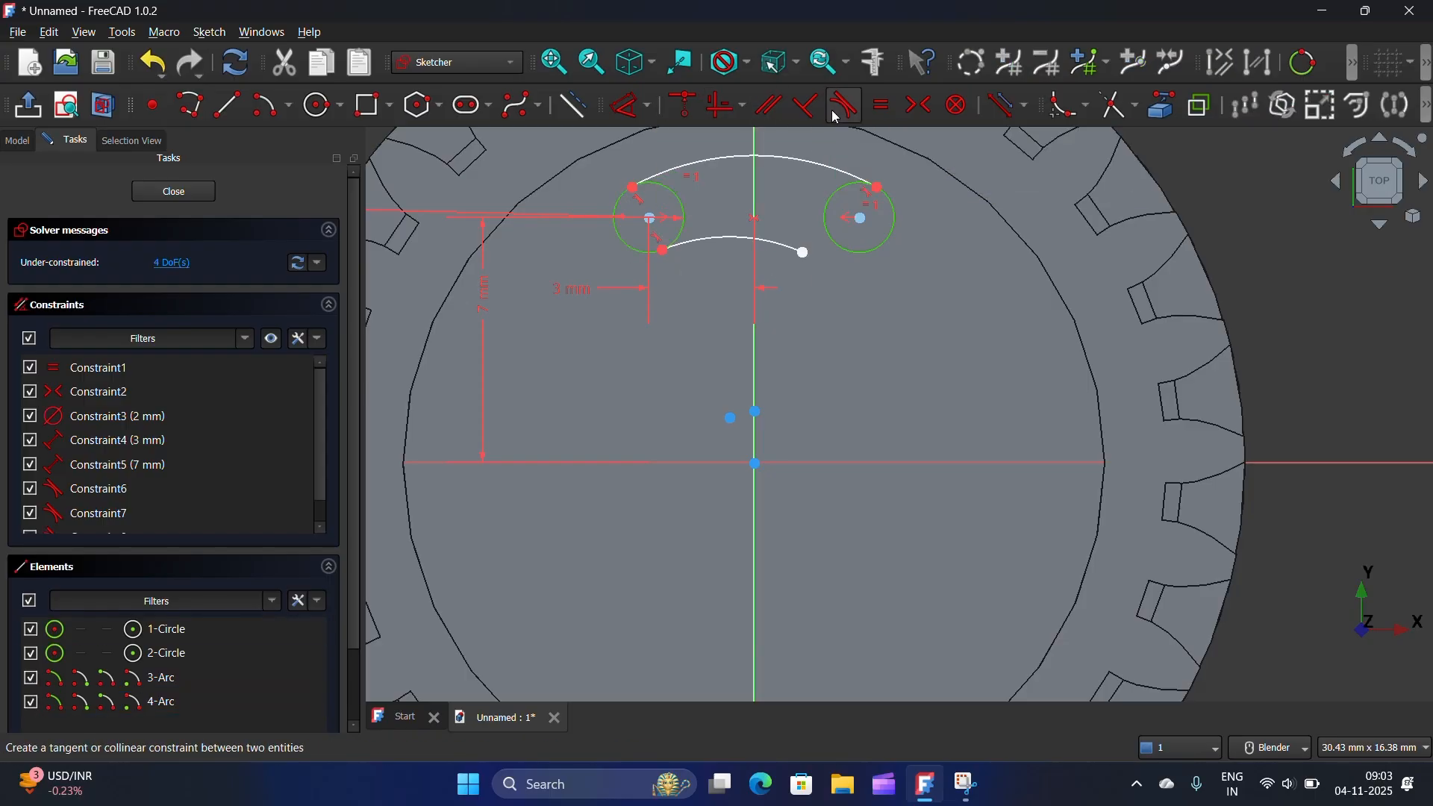
{"action": "left_click_drag", "start_coordinate": [805, 253], "coordinate": [813, 244]}
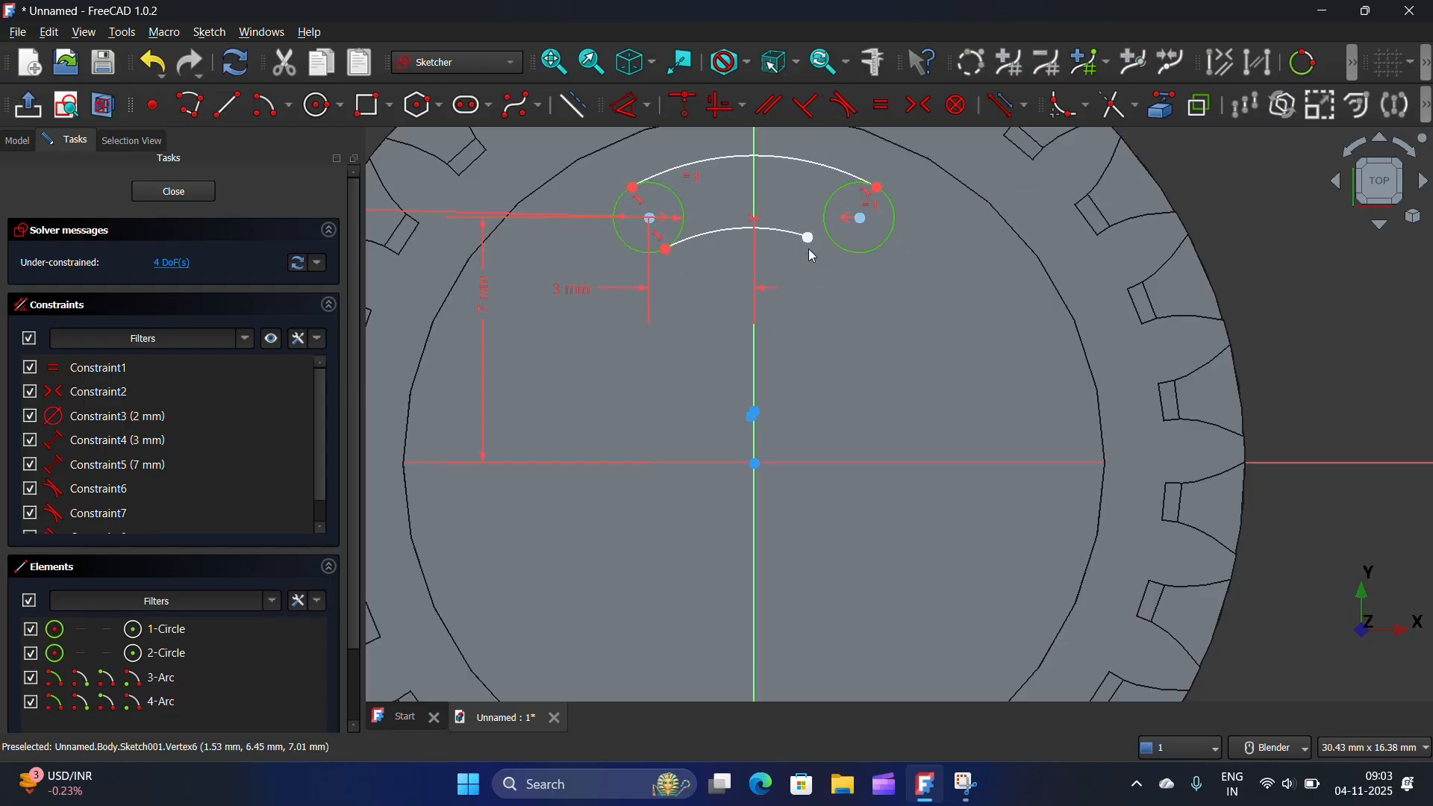
{"action": "scroll", "coordinate": [813, 243], "scroll_direction": "up", "scroll_amount": 3}
{"action": "left_click", "coordinate": [808, 225]}
{"action": "left_click", "coordinate": [856, 240]}
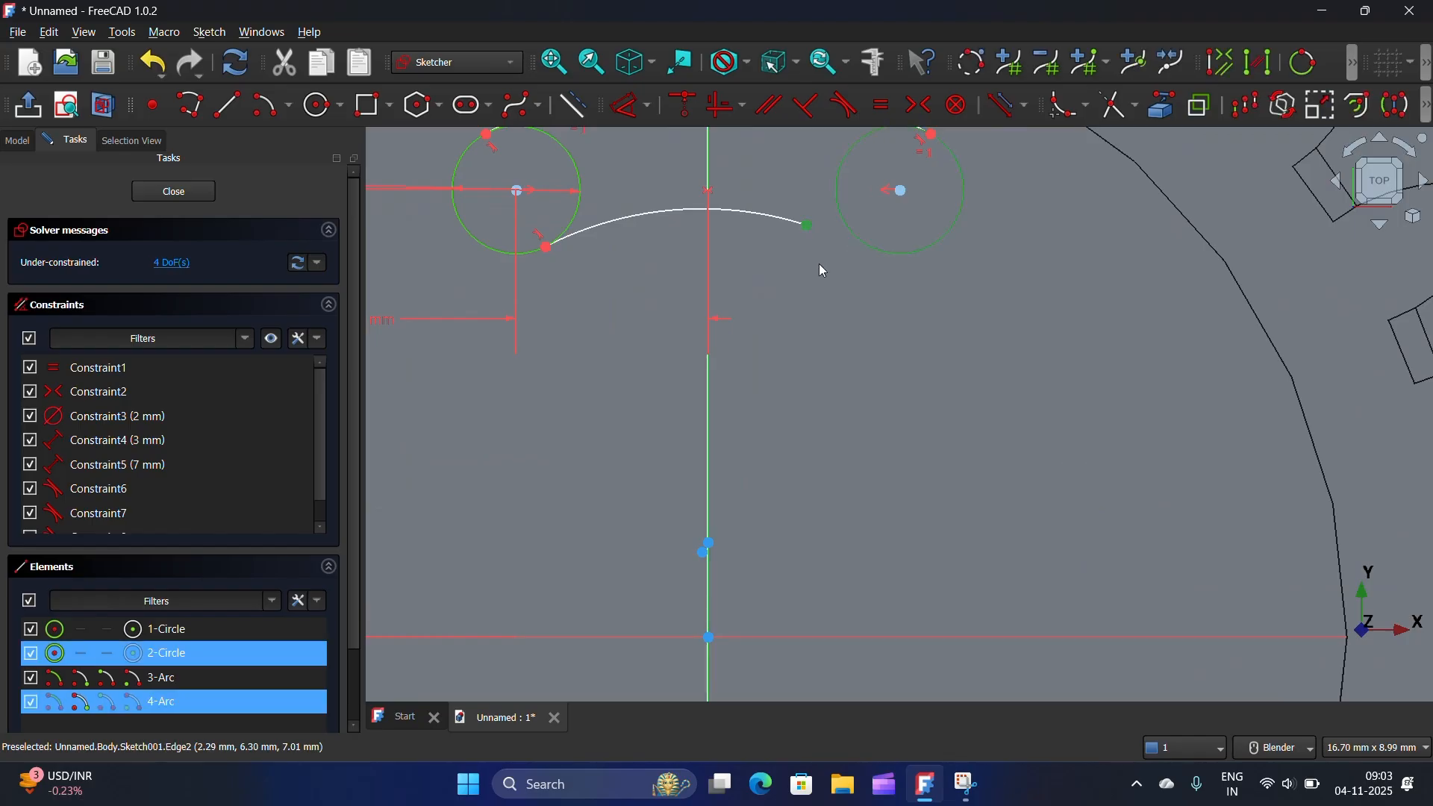
{"action": "left_click", "coordinate": [849, 118]}
Constrain the centres of the lower and upper arcs to coincide with the sketch origin
{"action": "scroll", "coordinate": [763, 186], "scroll_direction": "down", "scroll_amount": 1}
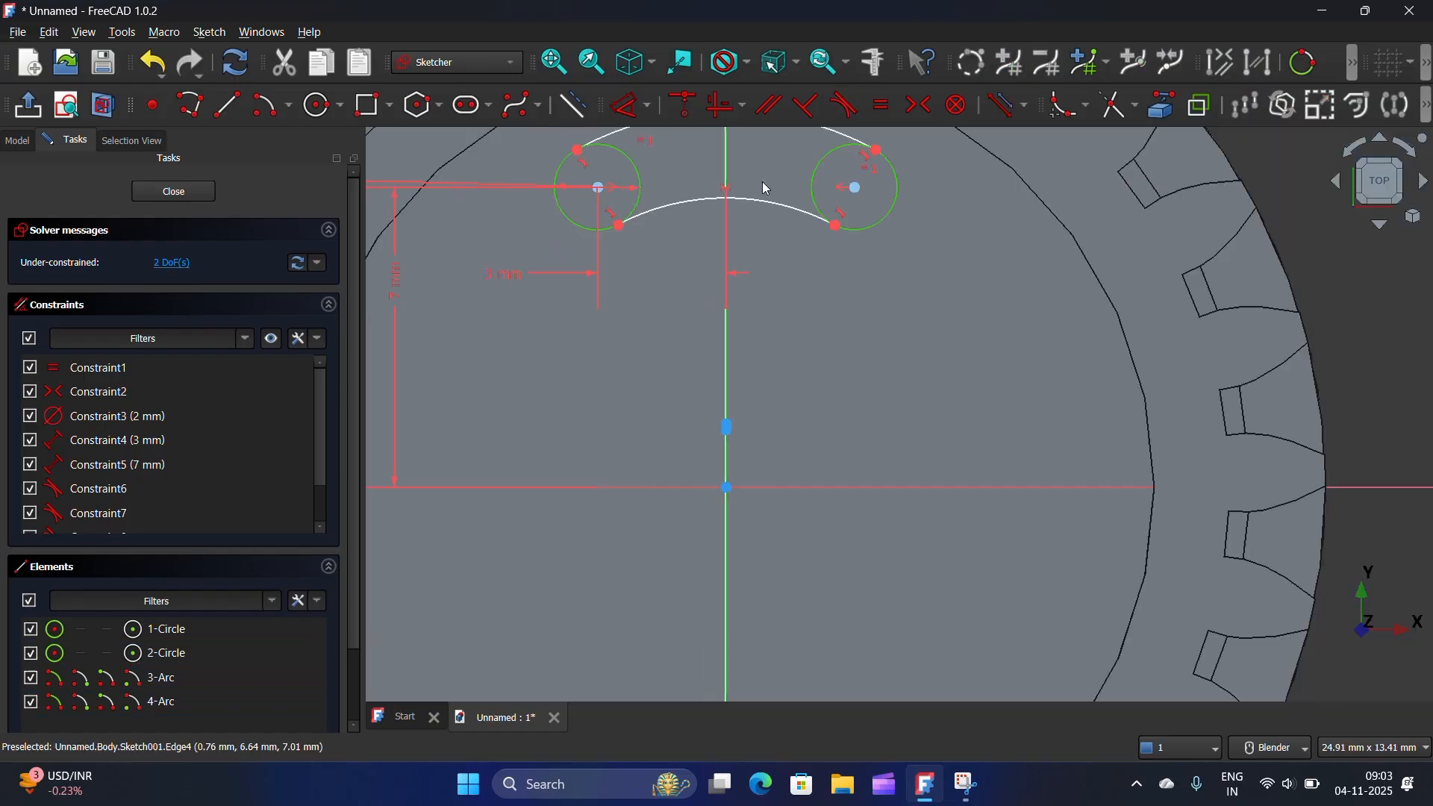
{"action": "scroll", "coordinate": [704, 333], "scroll_direction": "down", "scroll_amount": 2}
{"action": "scroll", "coordinate": [721, 418], "scroll_direction": "up", "scroll_amount": 3}
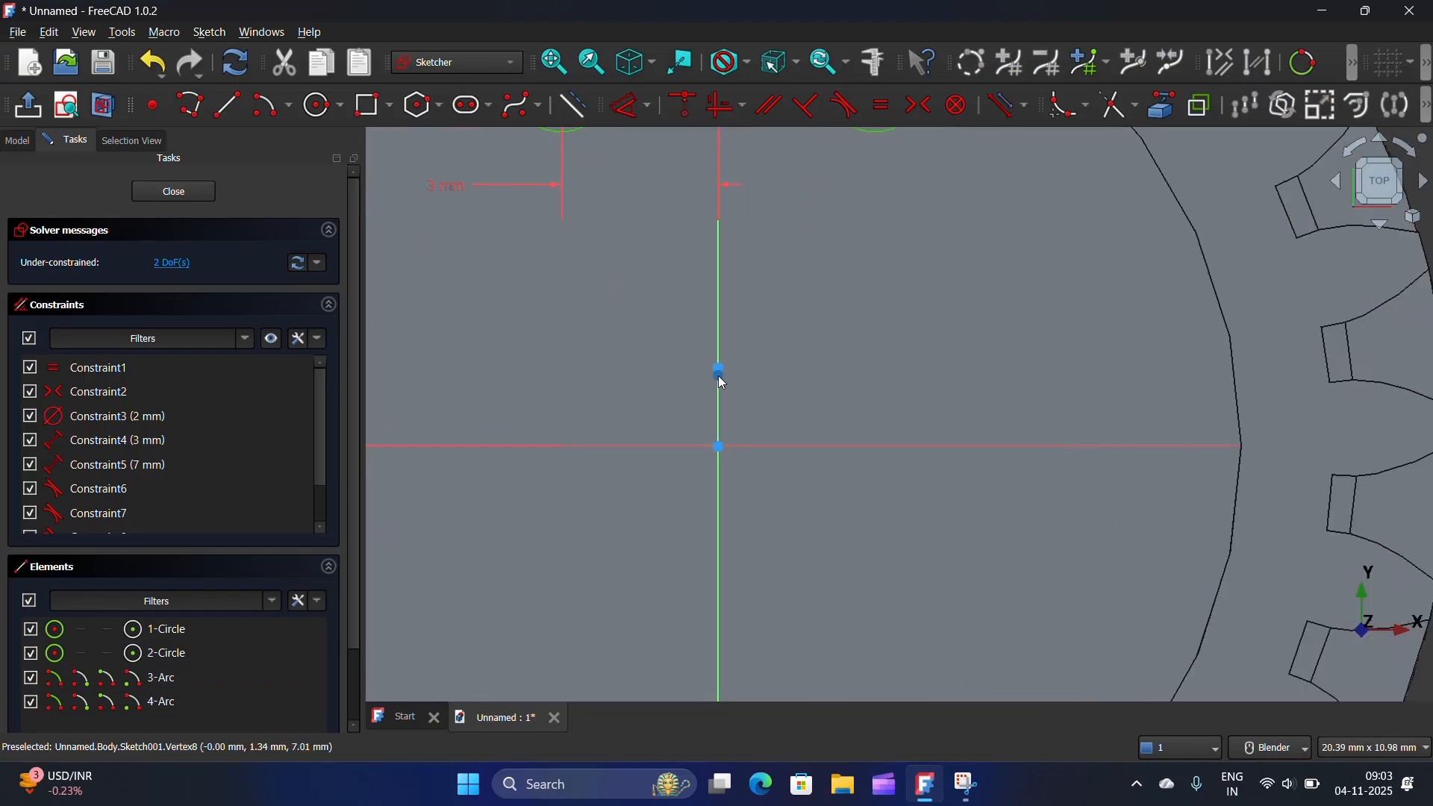
{"action": "left_click", "coordinate": [719, 447]}
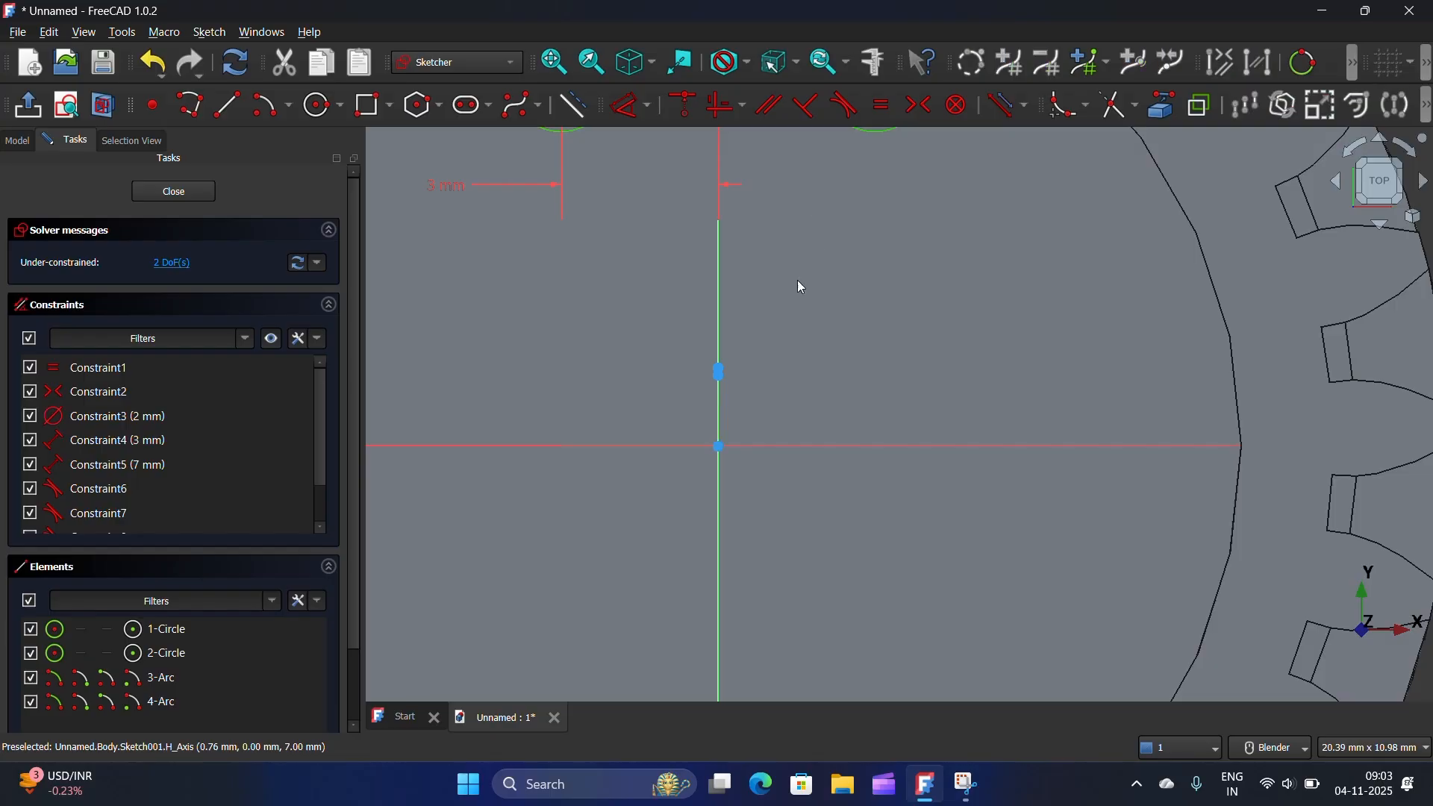
{"action": "left_click", "coordinate": [719, 372]}
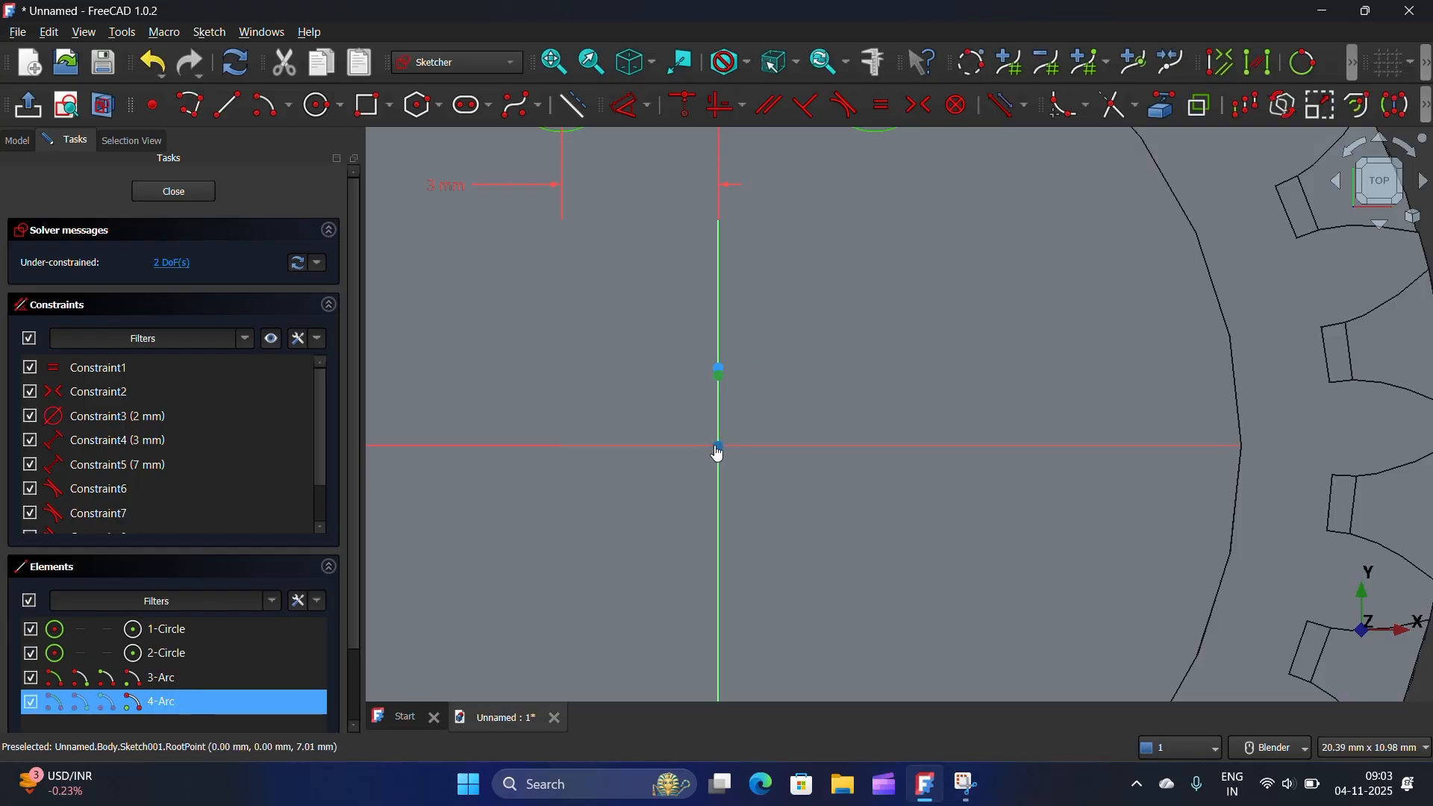
{"action": "left_click", "coordinate": [683, 106]}
{"action": "left_click", "coordinate": [722, 371]}
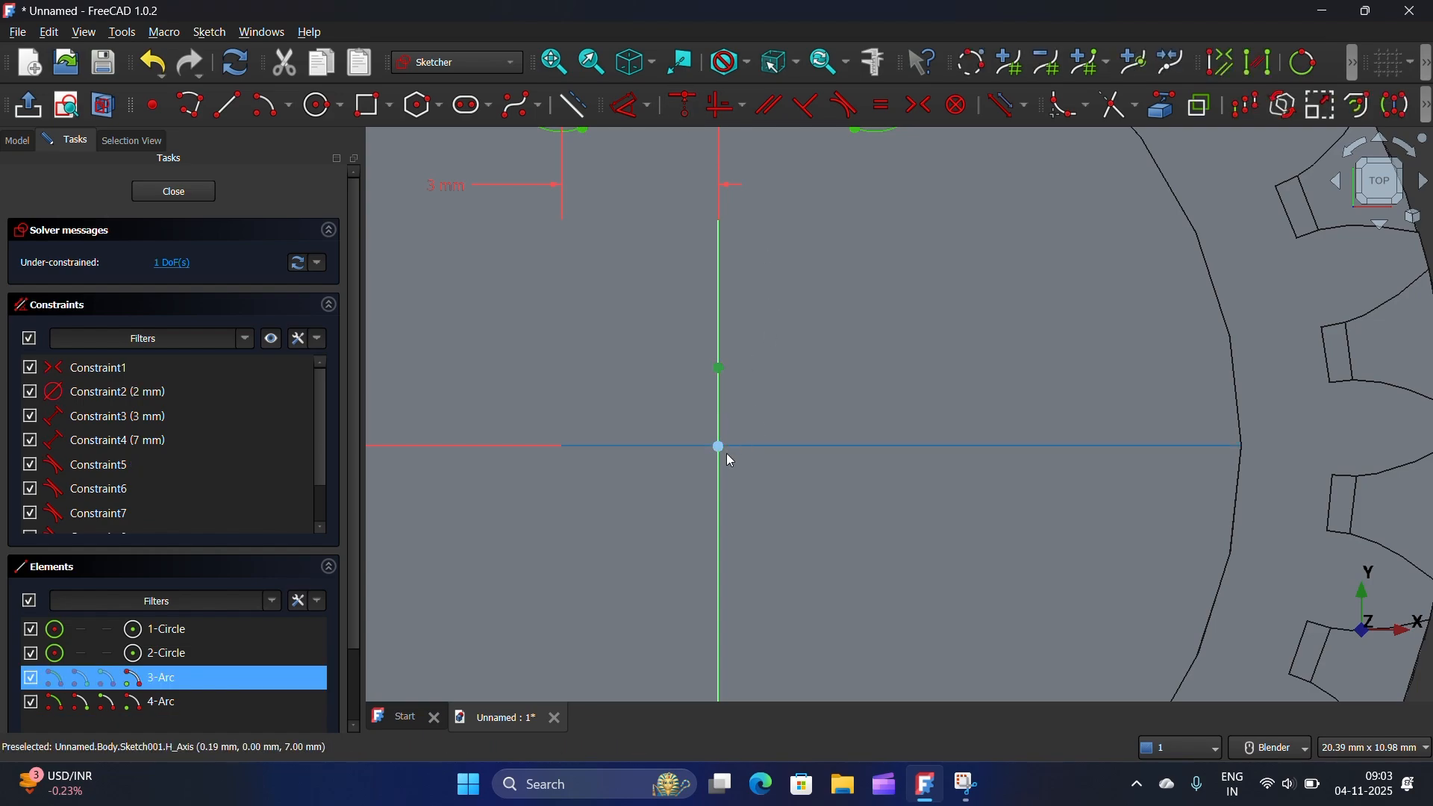
{"action": "left_click", "coordinate": [719, 448]}
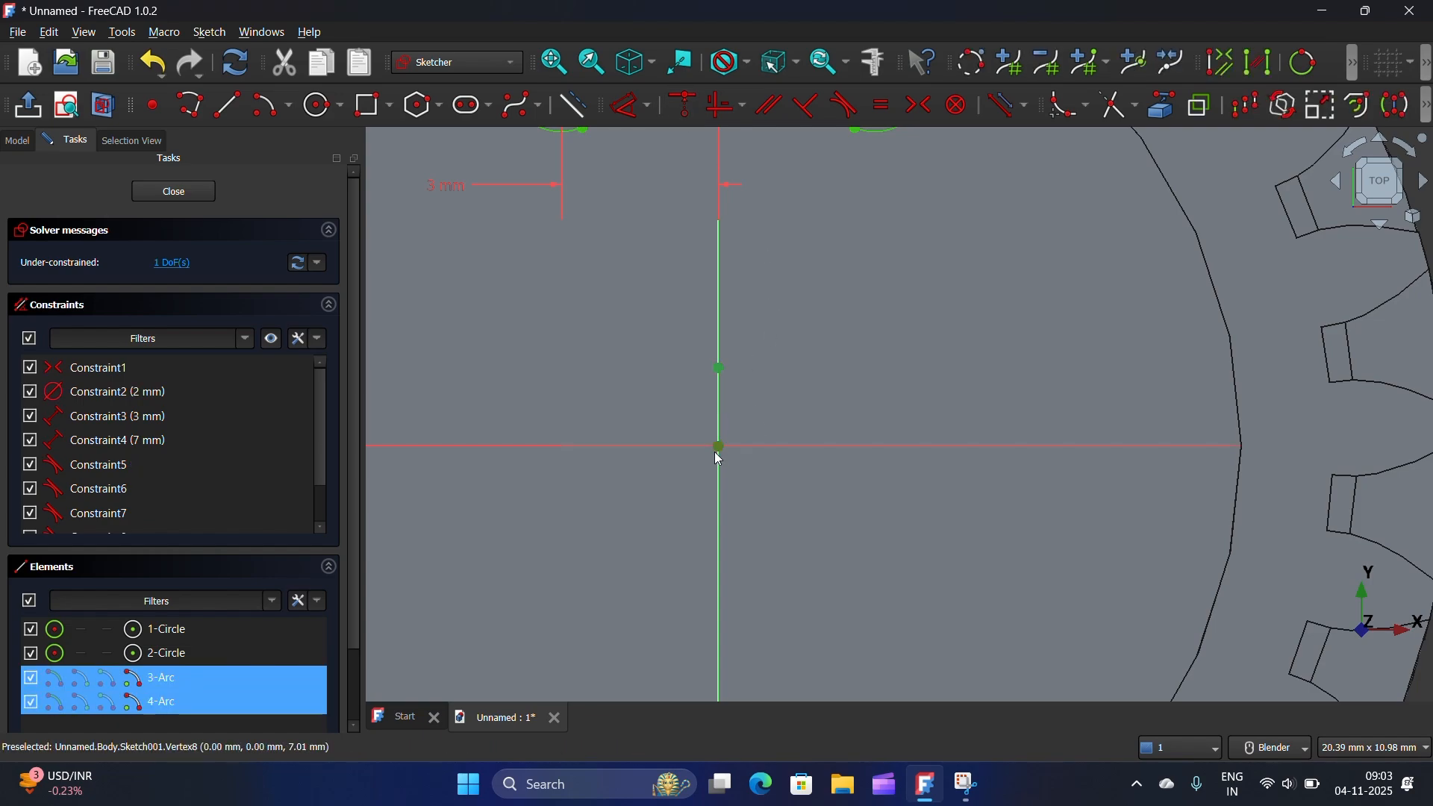
{"action": "left_click", "coordinate": [681, 106]}
Trim the inner portions of the right and left circles to leave one closed curved-slot outline
{"action": "scroll", "coordinate": [695, 293], "scroll_direction": "down", "scroll_amount": 5}
{"action": "scroll", "coordinate": [700, 298], "scroll_direction": "down", "scroll_amount": 1}
{"action": "scroll", "coordinate": [688, 203], "scroll_direction": "up", "scroll_amount": 5}
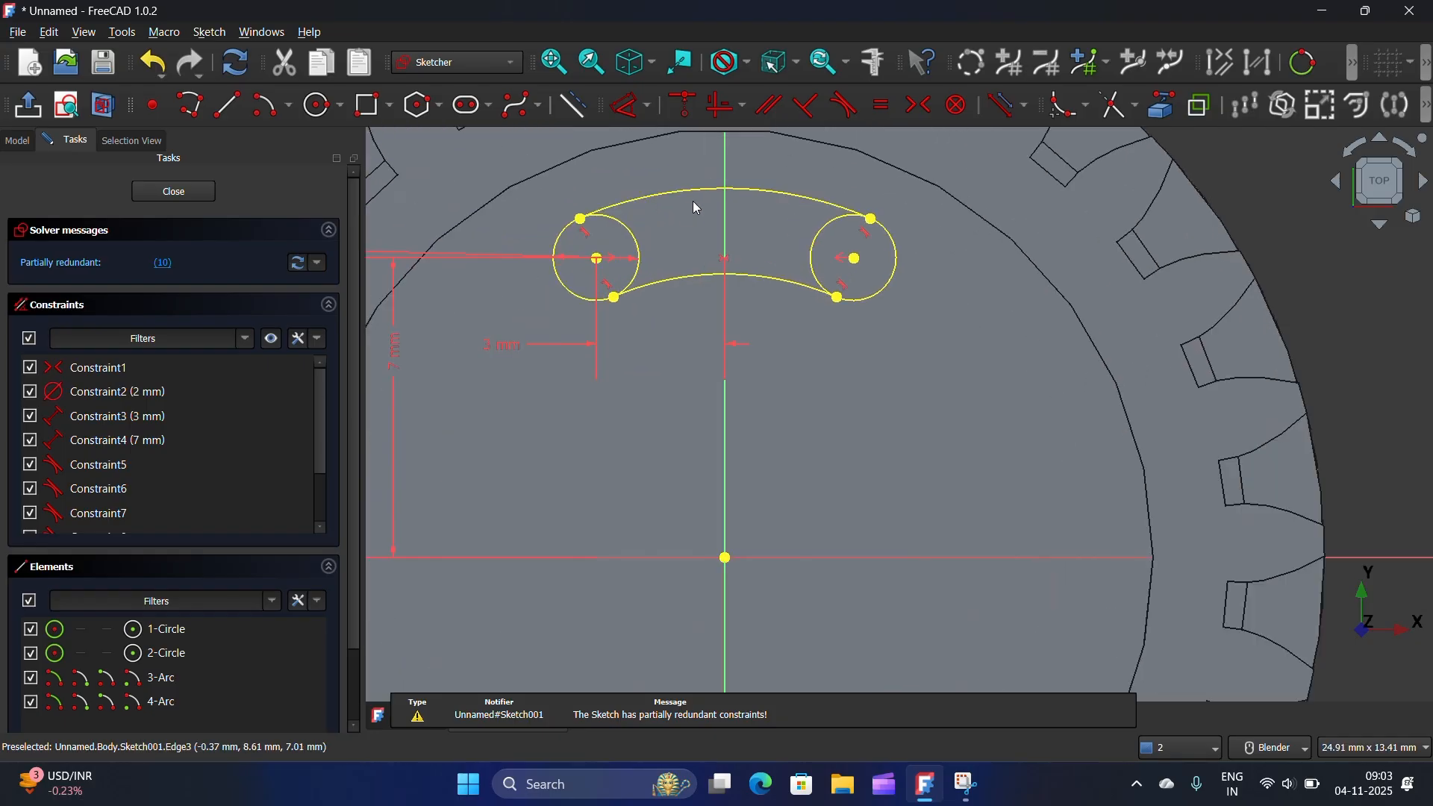
{"action": "left_click", "coordinate": [1117, 108]}
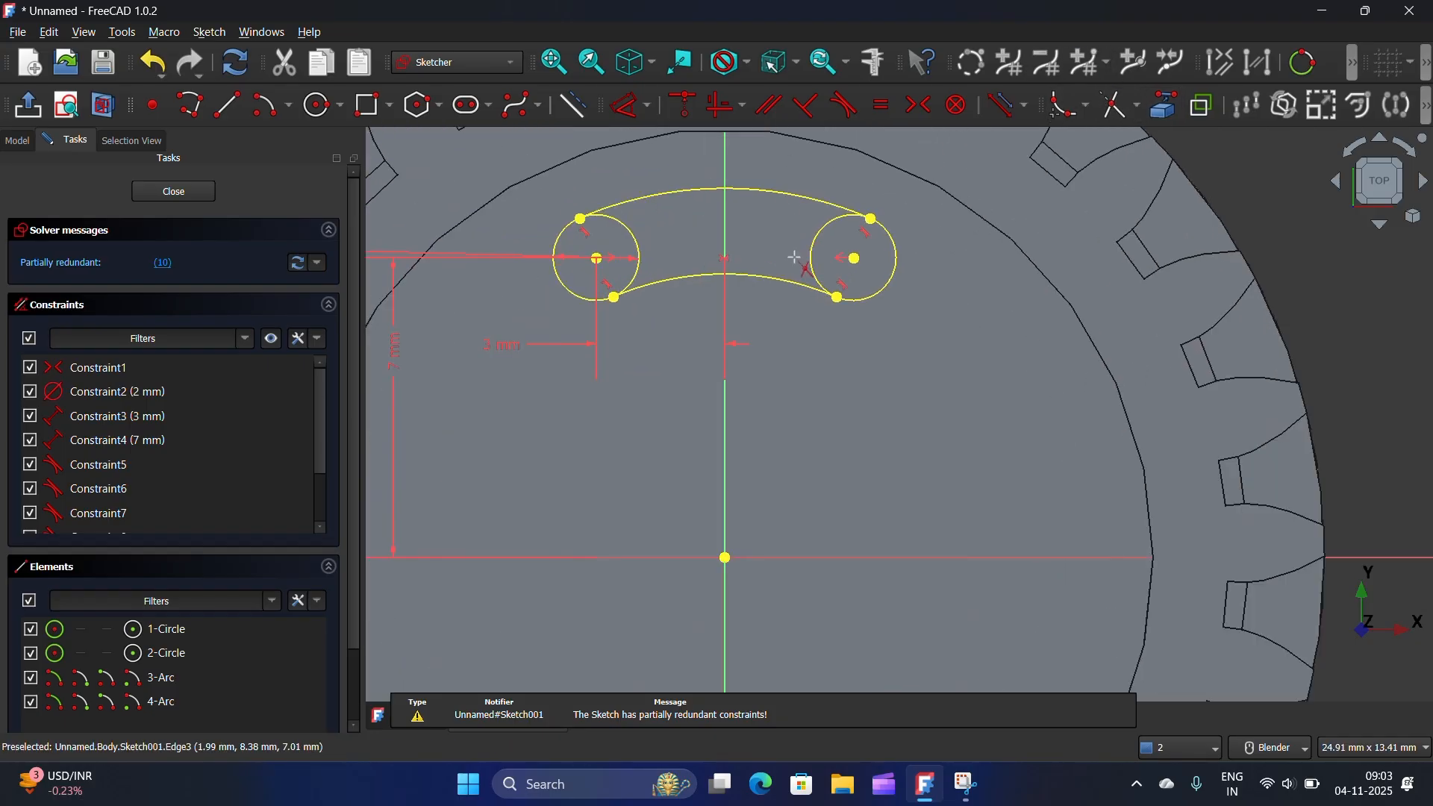
{"action": "scroll", "coordinate": [803, 246], "scroll_direction": "up", "scroll_amount": 2}
{"action": "left_click", "coordinate": [835, 238]}
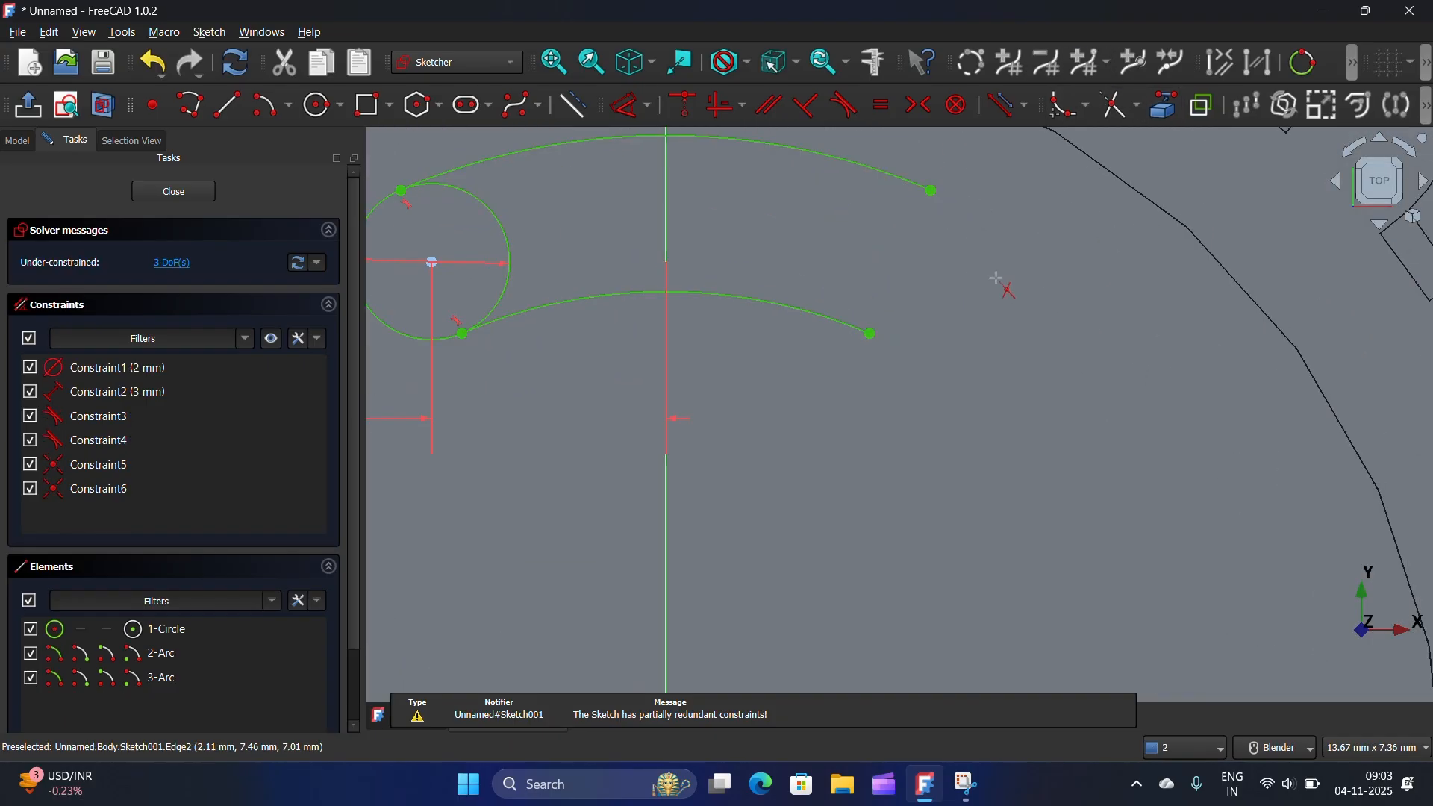
{"action": "scroll", "coordinate": [992, 272], "scroll_direction": "down", "scroll_amount": 2}
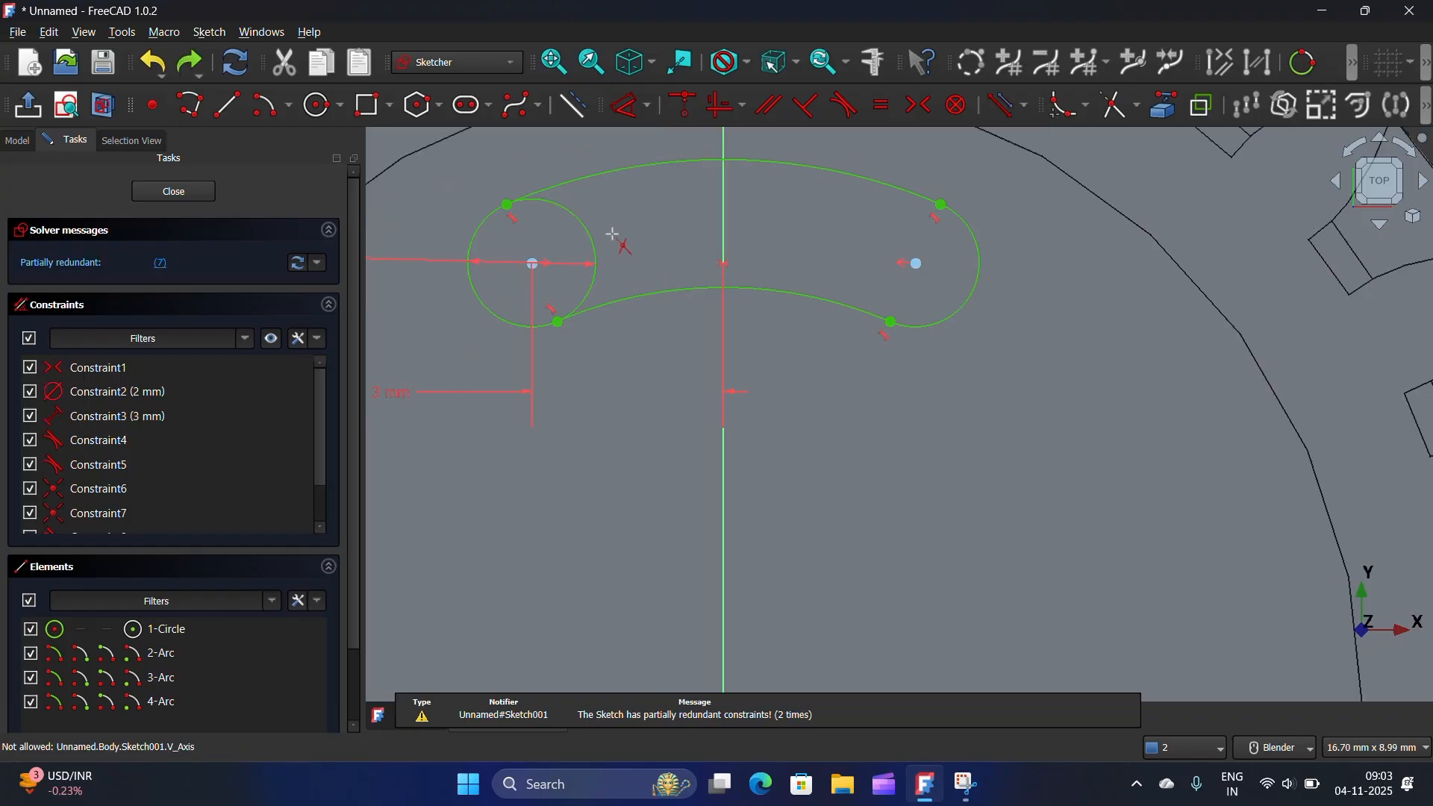
{"action": "left_click", "coordinate": [601, 254]}
{"action": "scroll", "coordinate": [709, 235], "scroll_direction": "down", "scroll_amount": 2}
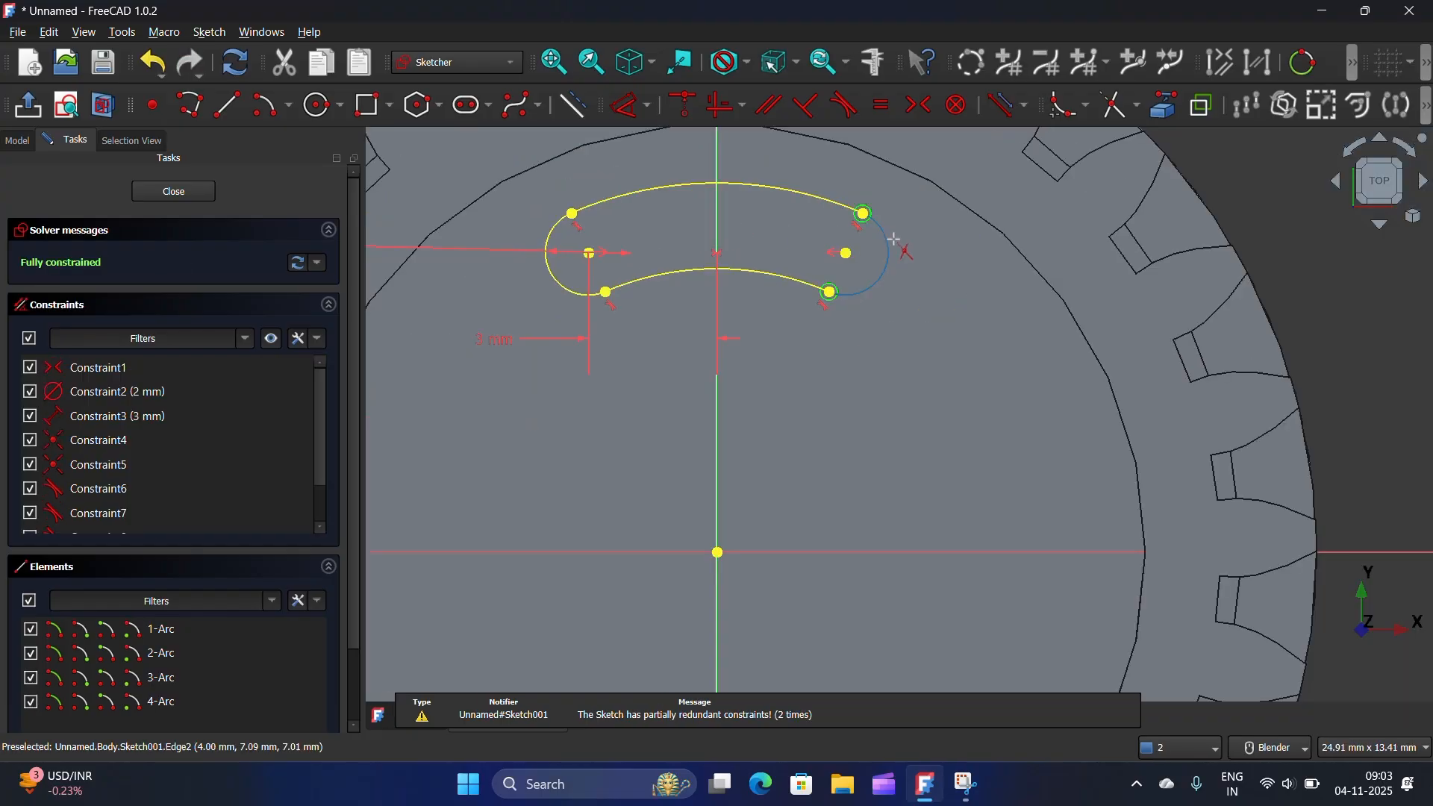
Finish the slot sketch and cut it into the recess floor as a pocket with a 5 mm length
{"action": "scroll", "coordinate": [893, 241], "scroll_direction": "down", "scroll_amount": 2}
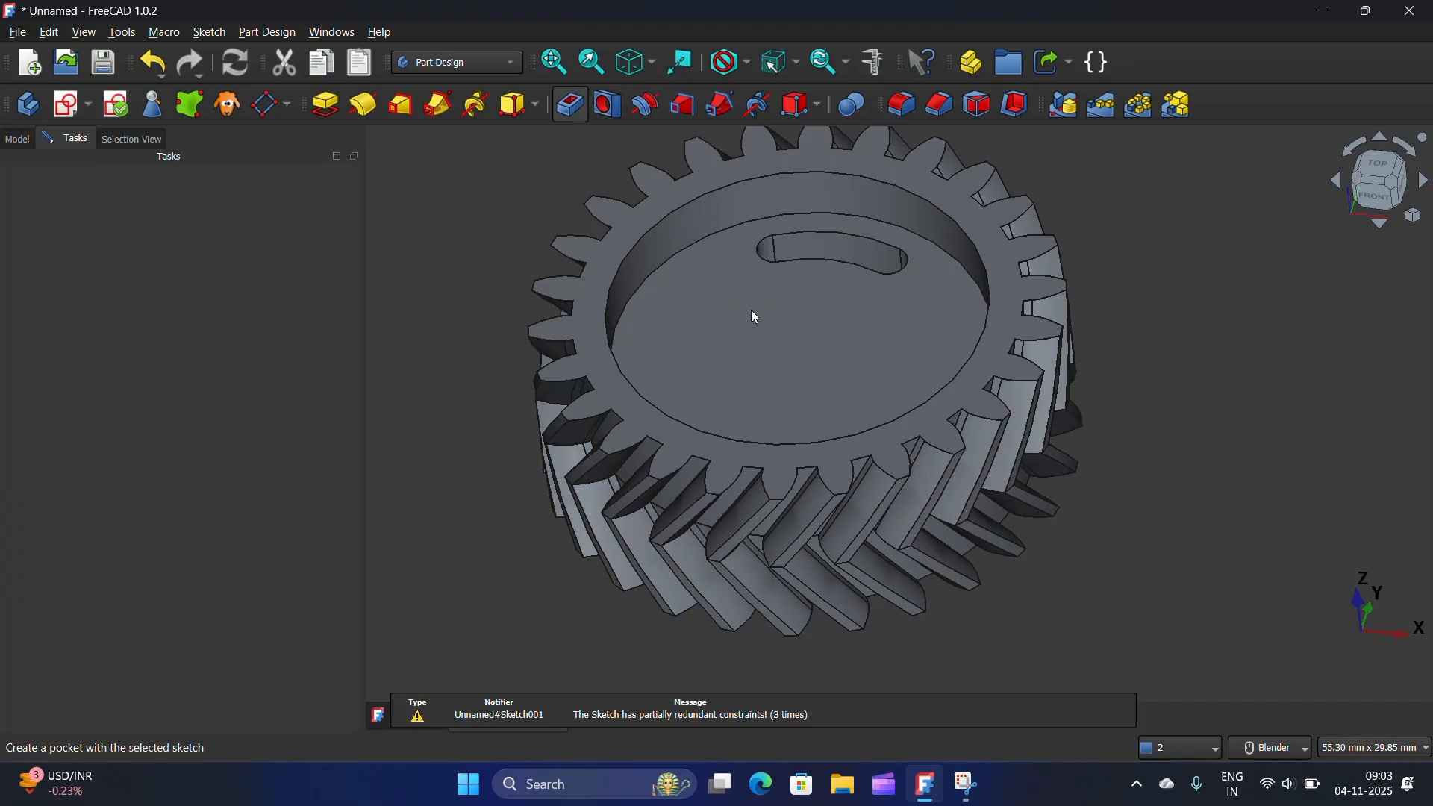
{"action": "middle_click_drag", "start_coordinate": [640, 298], "coordinate": [629, 360]}
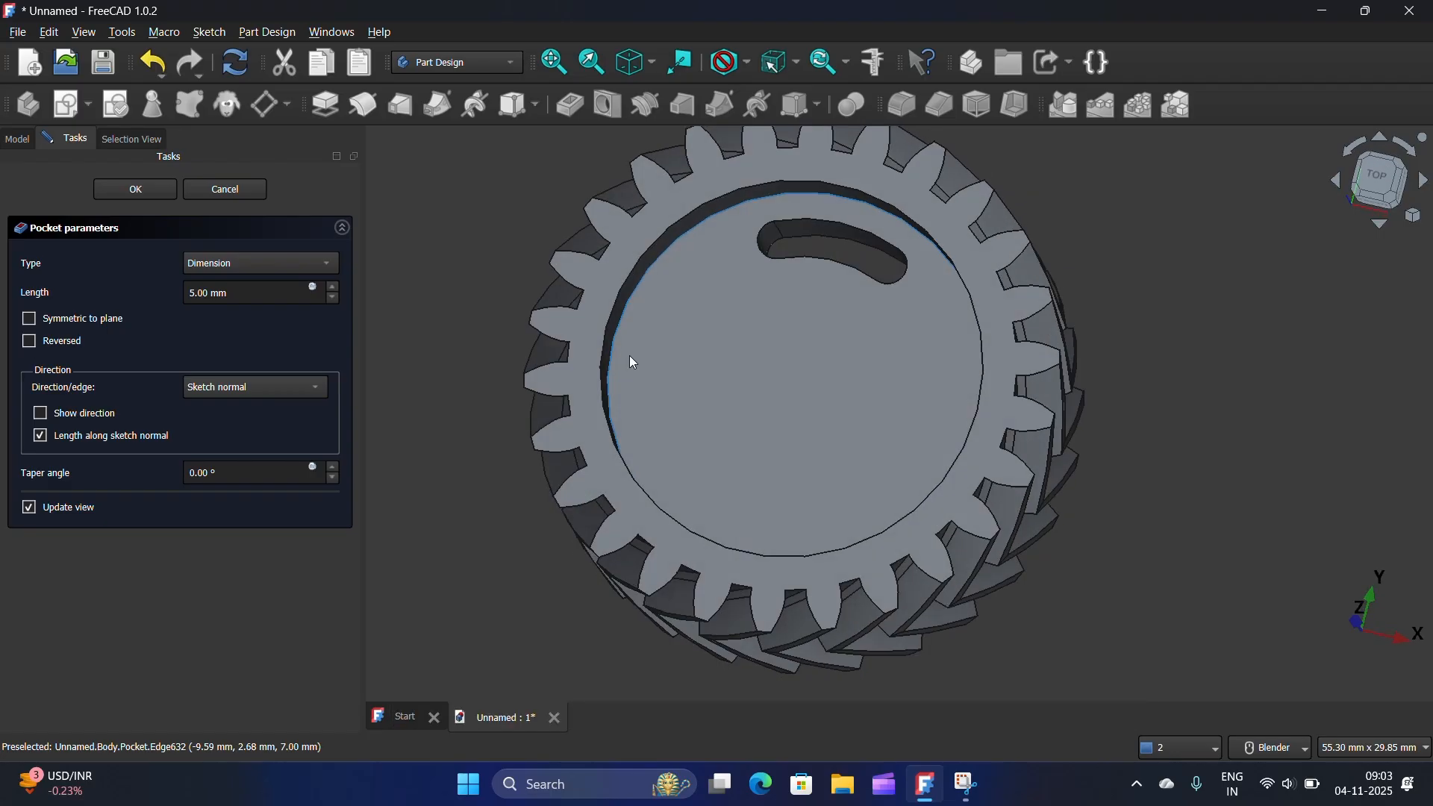
{"action": "left_click", "coordinate": [136, 190]}
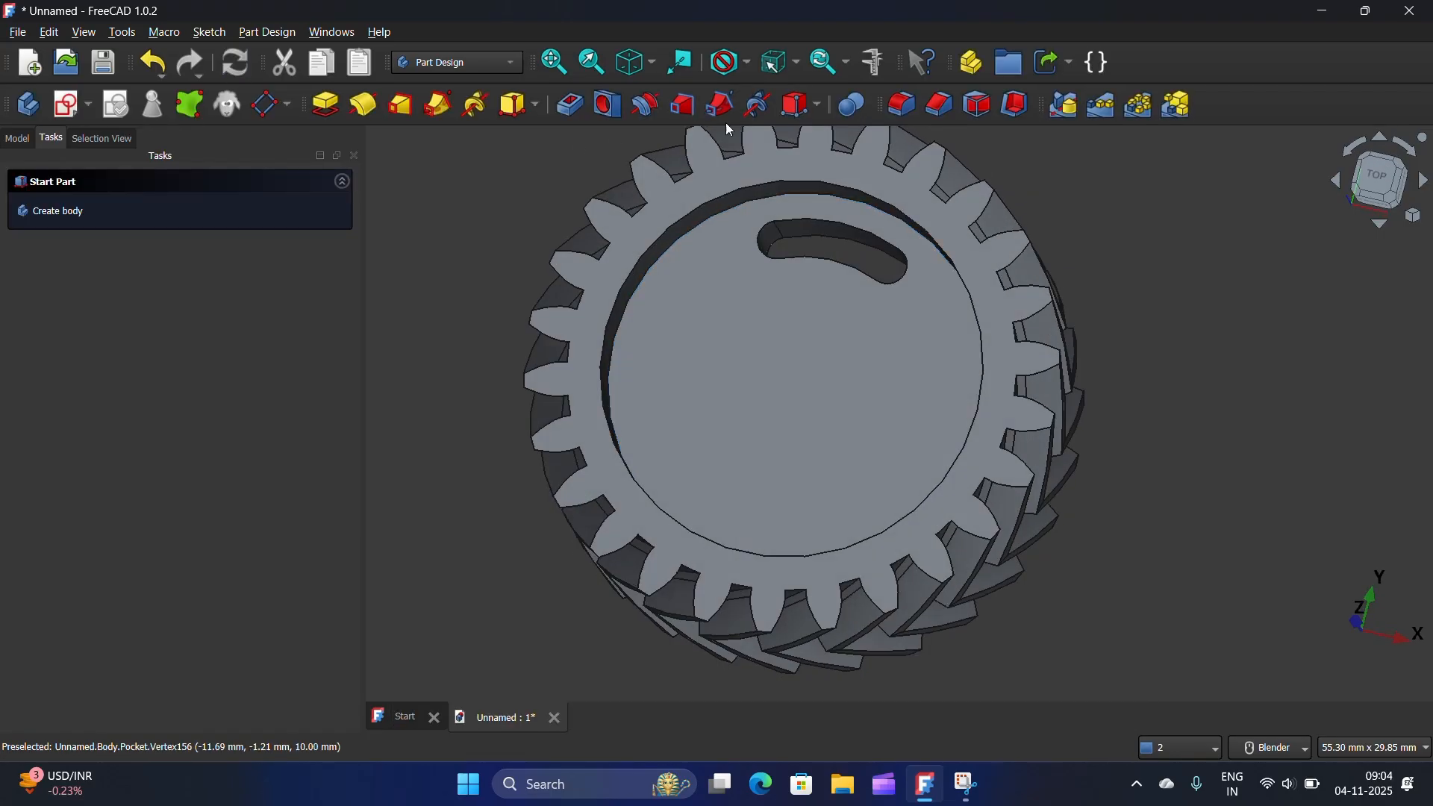
Create a polar pattern of the slot pocket with 3 occurrences over 360° about the sketch's normal axis
{"action": "left_click", "coordinate": [17, 138]}
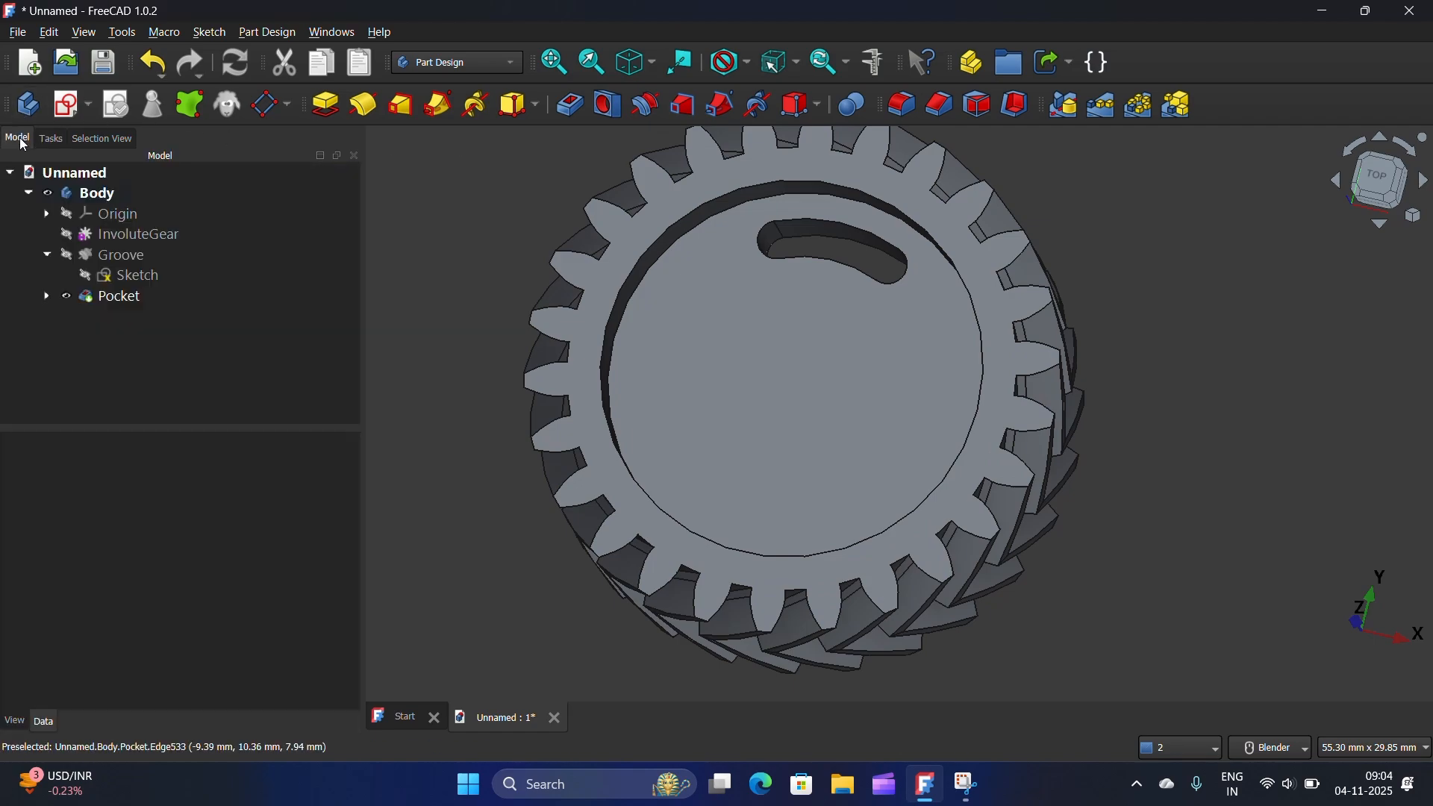
{"action": "left_click", "coordinate": [139, 302]}
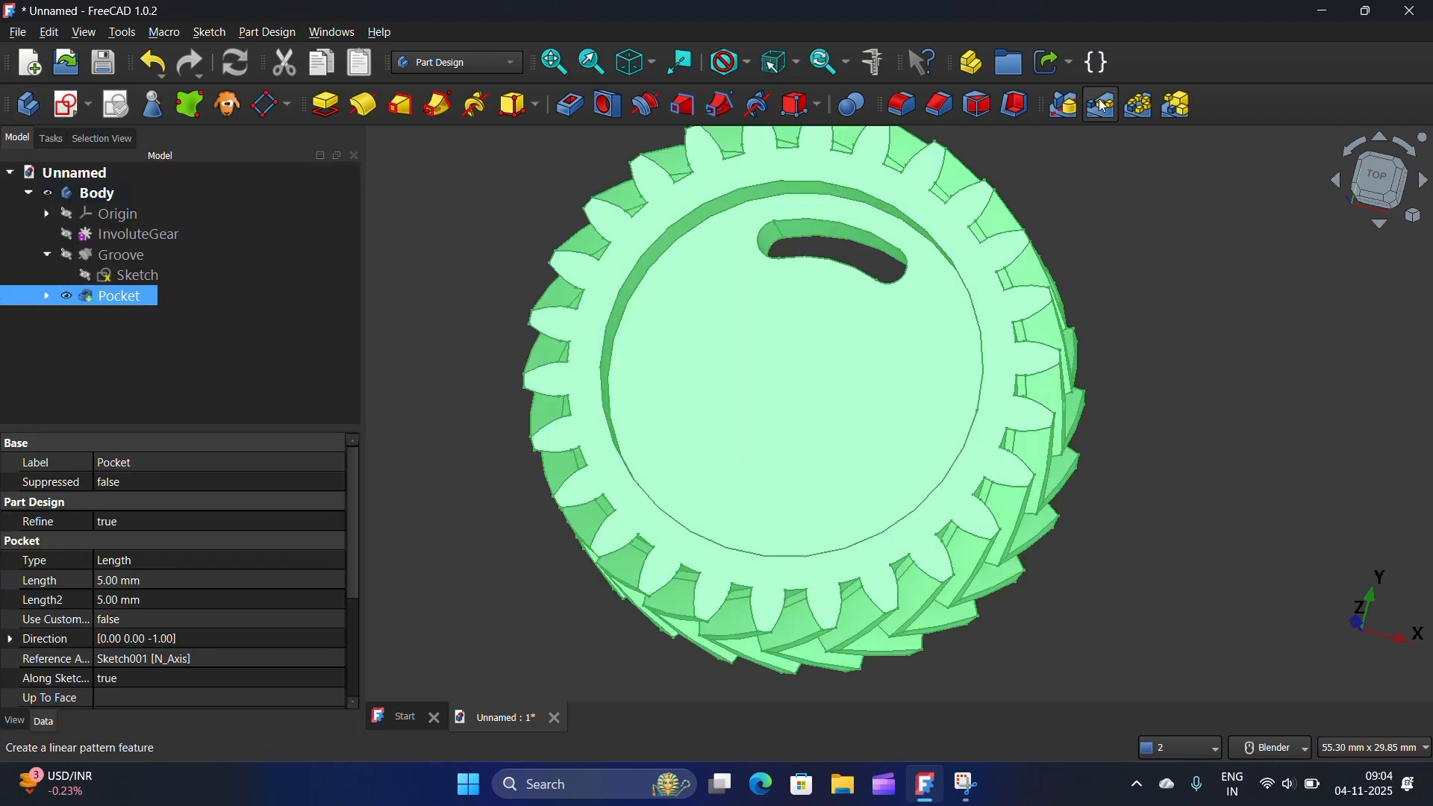
{"action": "left_click", "coordinate": [1143, 114]}
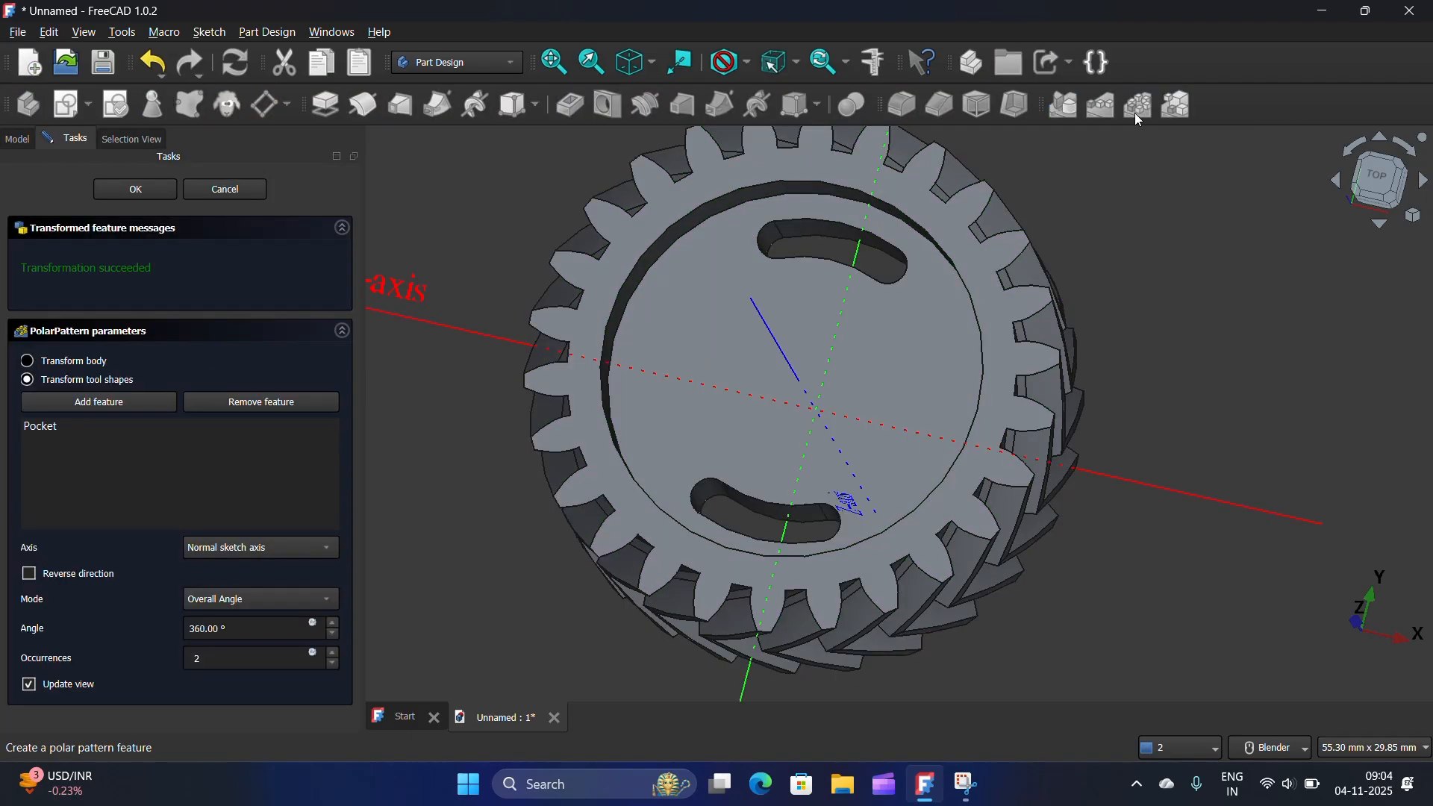
{"action": "left_click", "coordinate": [332, 653]}
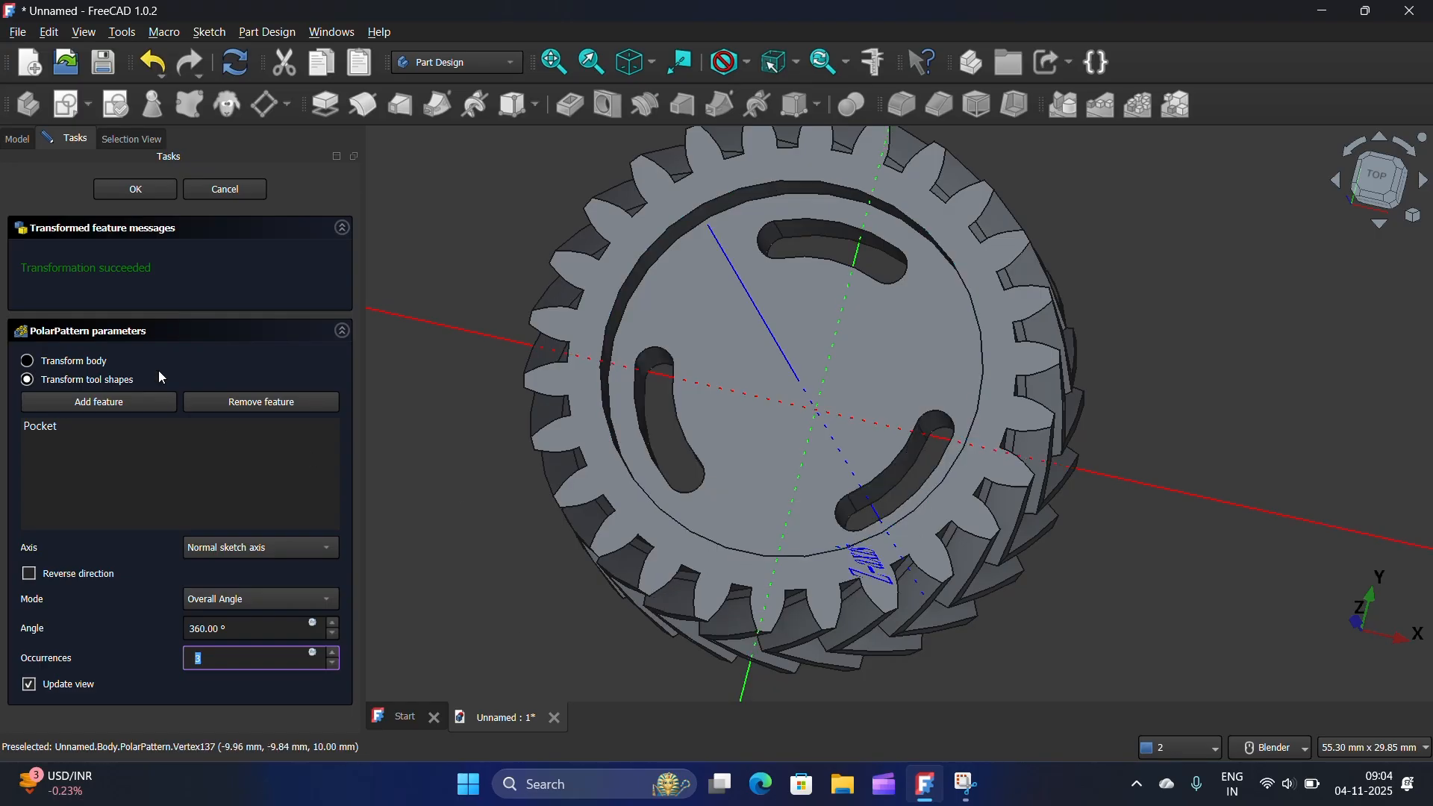
{"action": "left_click", "coordinate": [135, 190]}
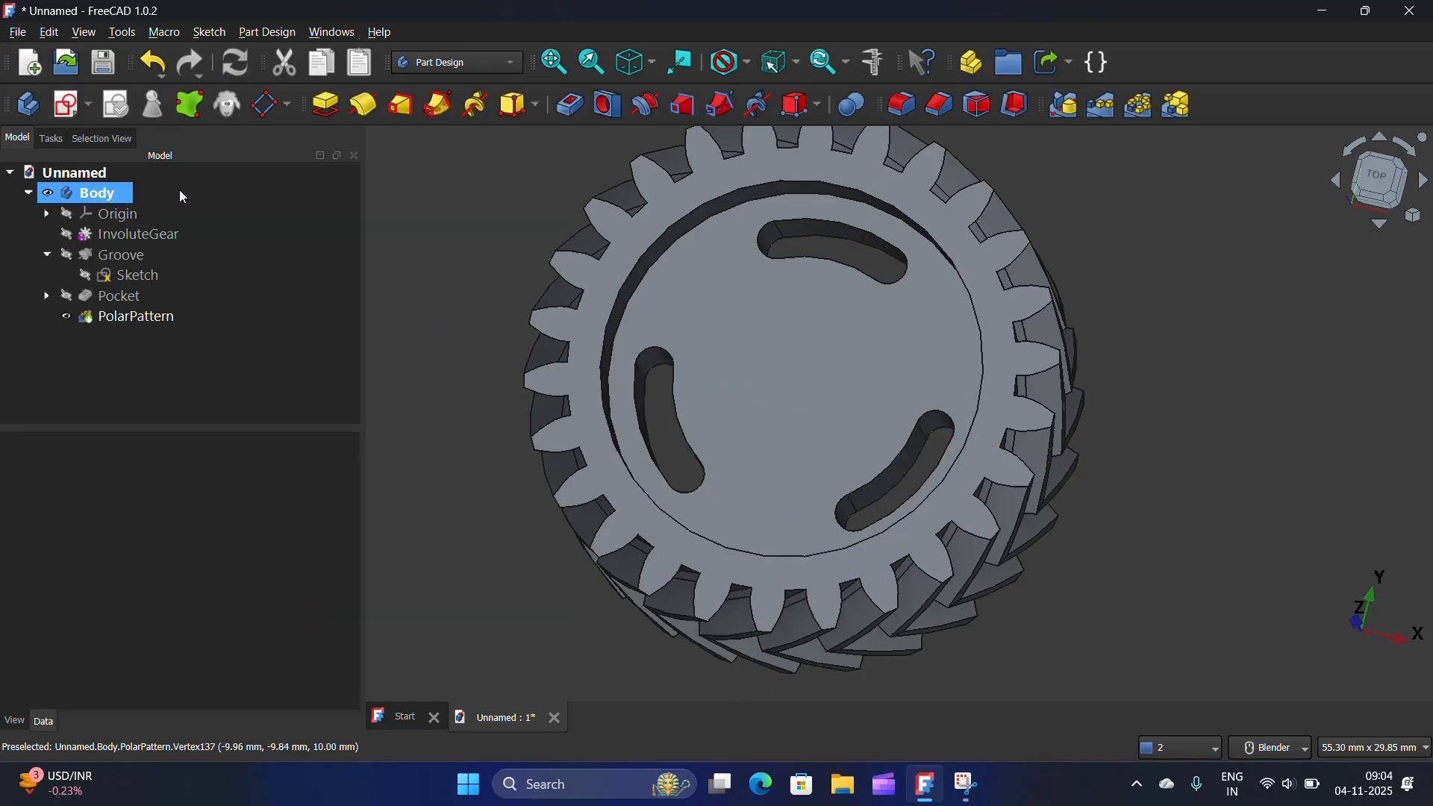
Start a new sketch on the recess floor between the three slots
{"action": "middle_click_drag", "start_coordinate": [692, 324], "coordinate": [711, 281]}
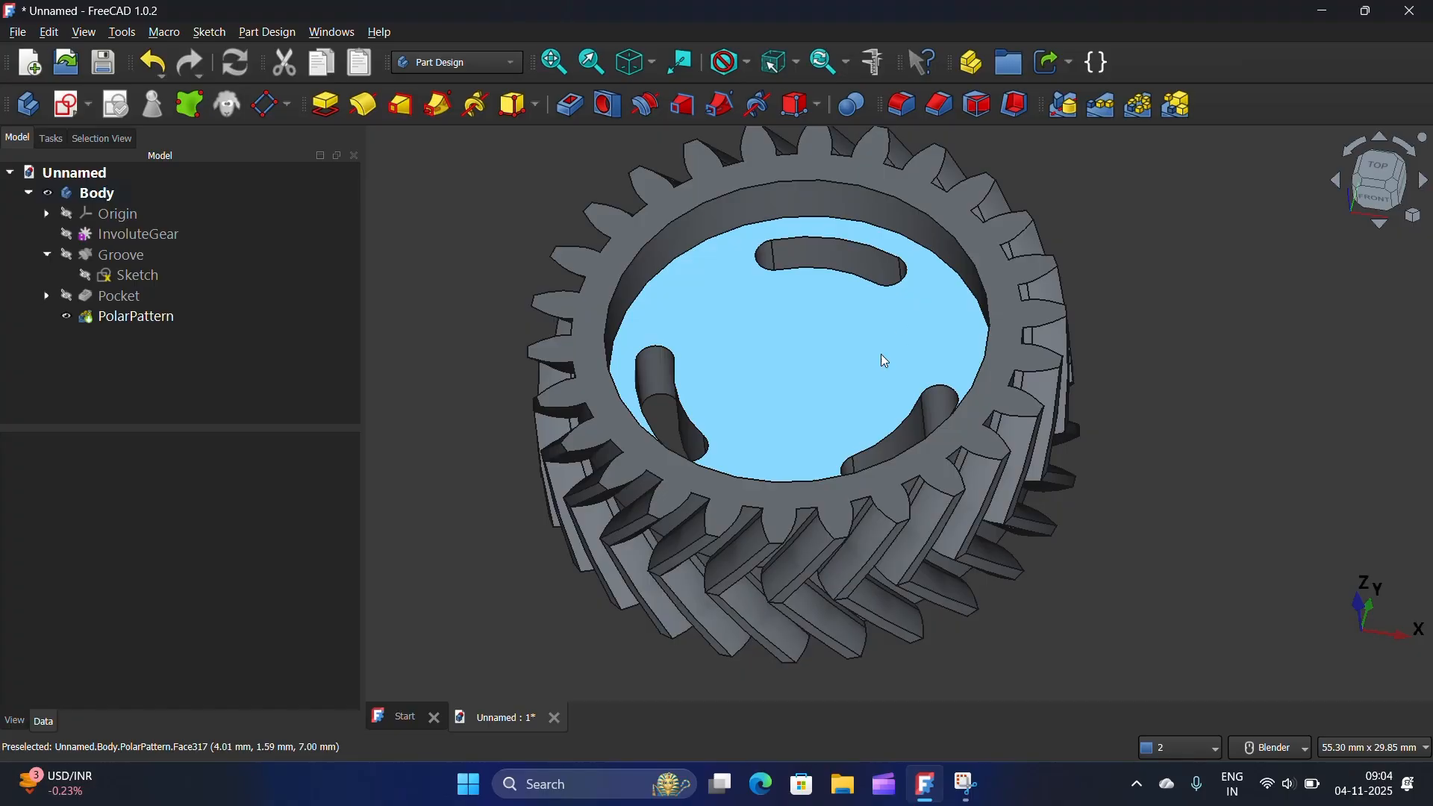
{"action": "left_click", "coordinate": [828, 363]}
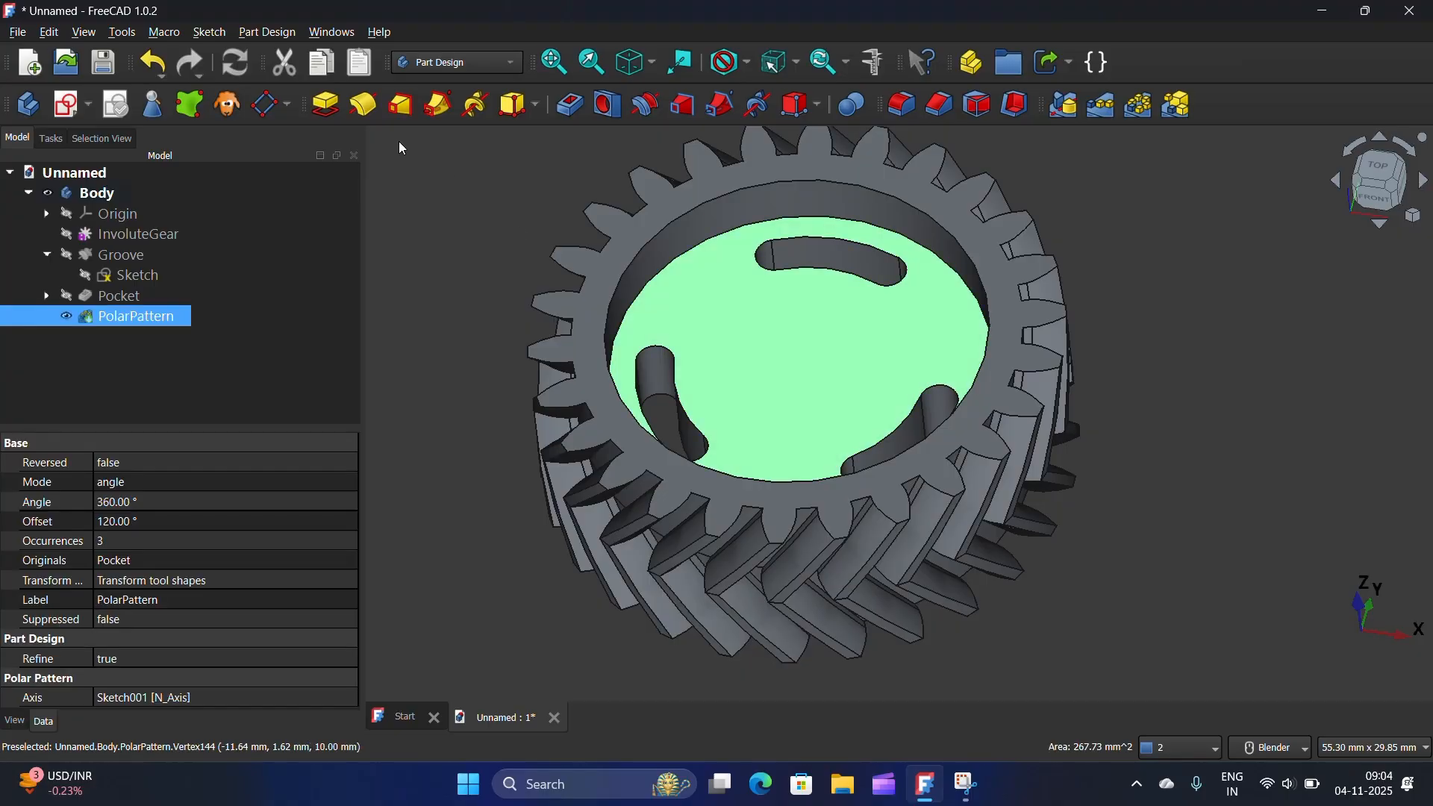
{"action": "left_click", "coordinate": [63, 112]}
Sketch a circle with a 3 mm diameter centred on the origin
{"action": "scroll", "coordinate": [768, 384], "scroll_direction": "up", "scroll_amount": 5}
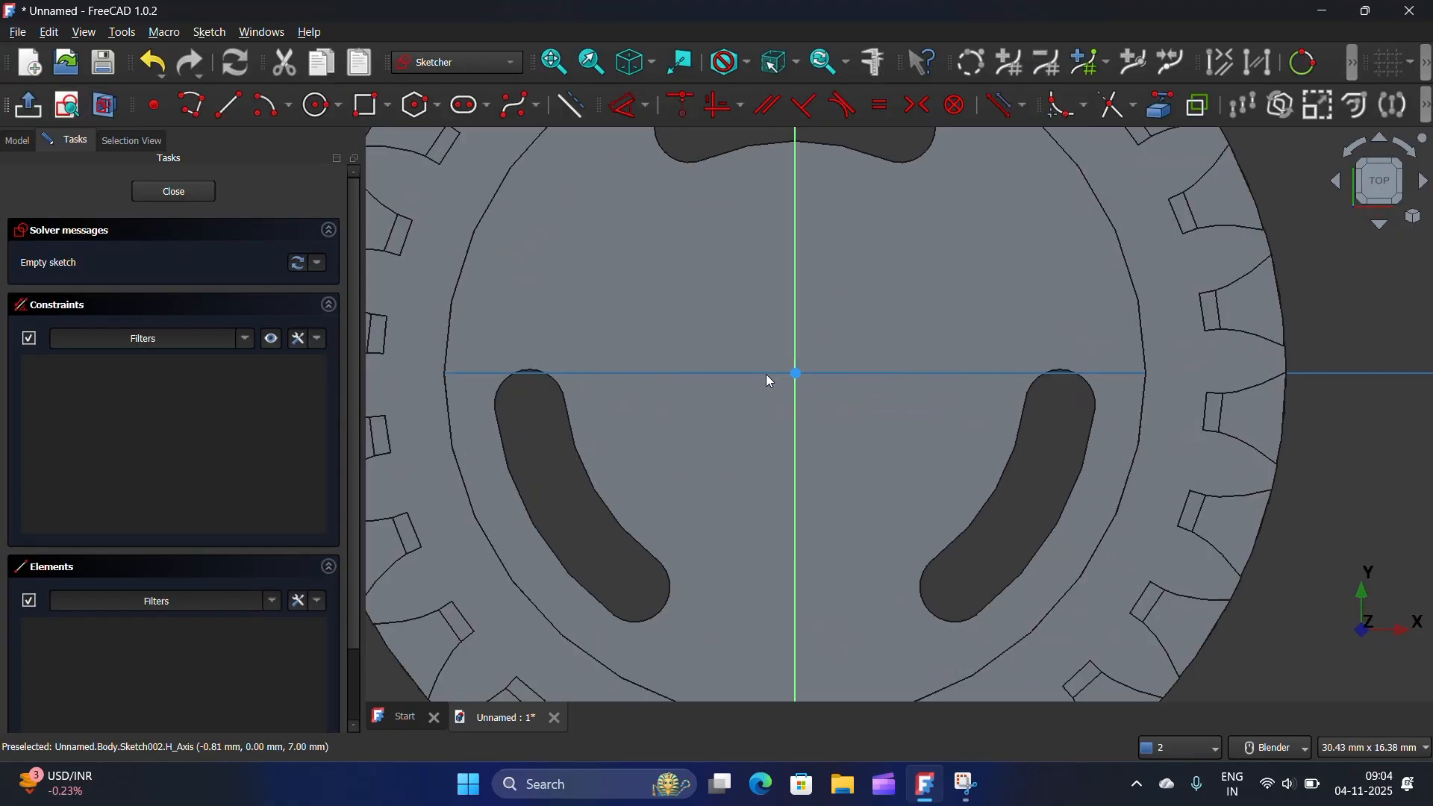
{"action": "left_click", "coordinate": [316, 105]}
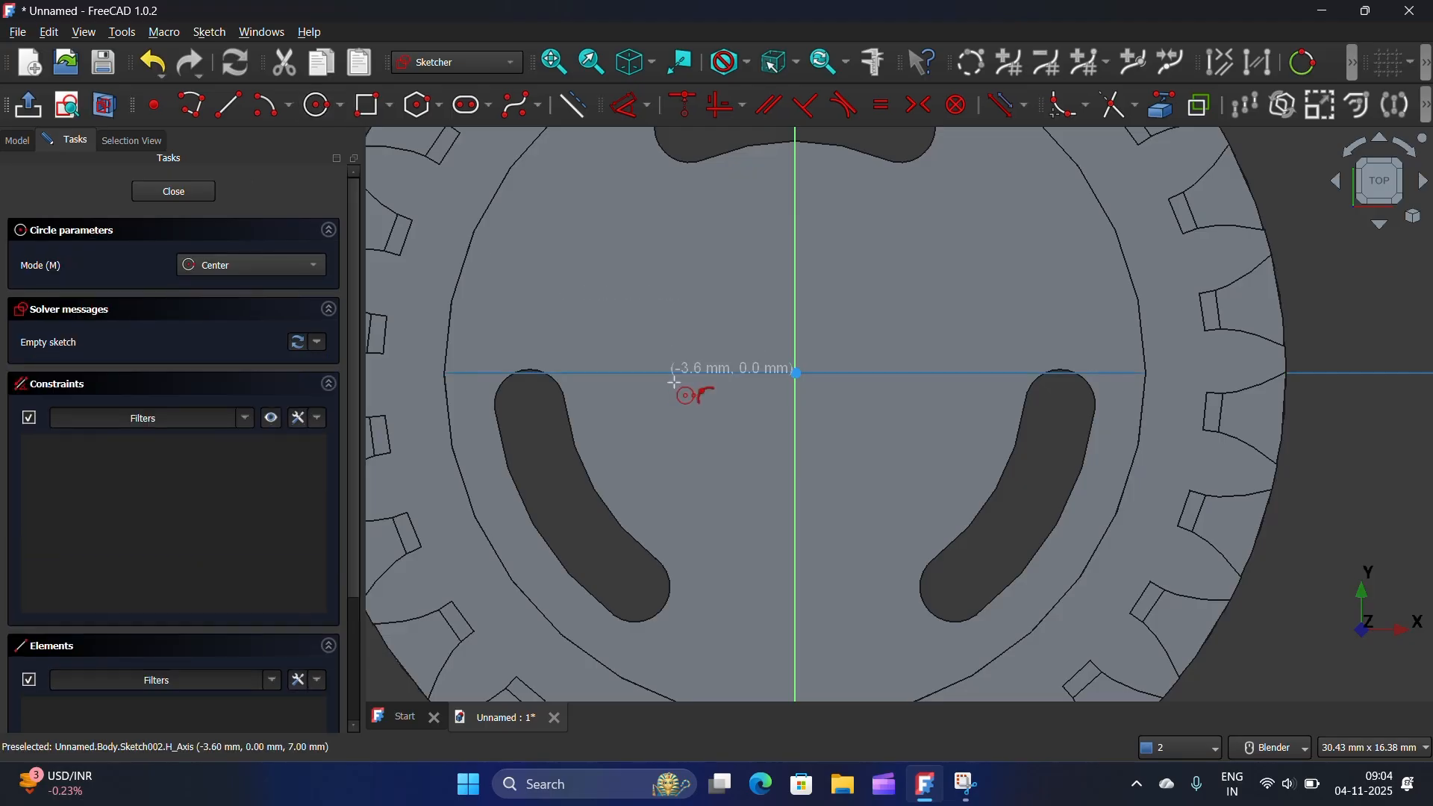
{"action": "left_click", "coordinate": [799, 374]}
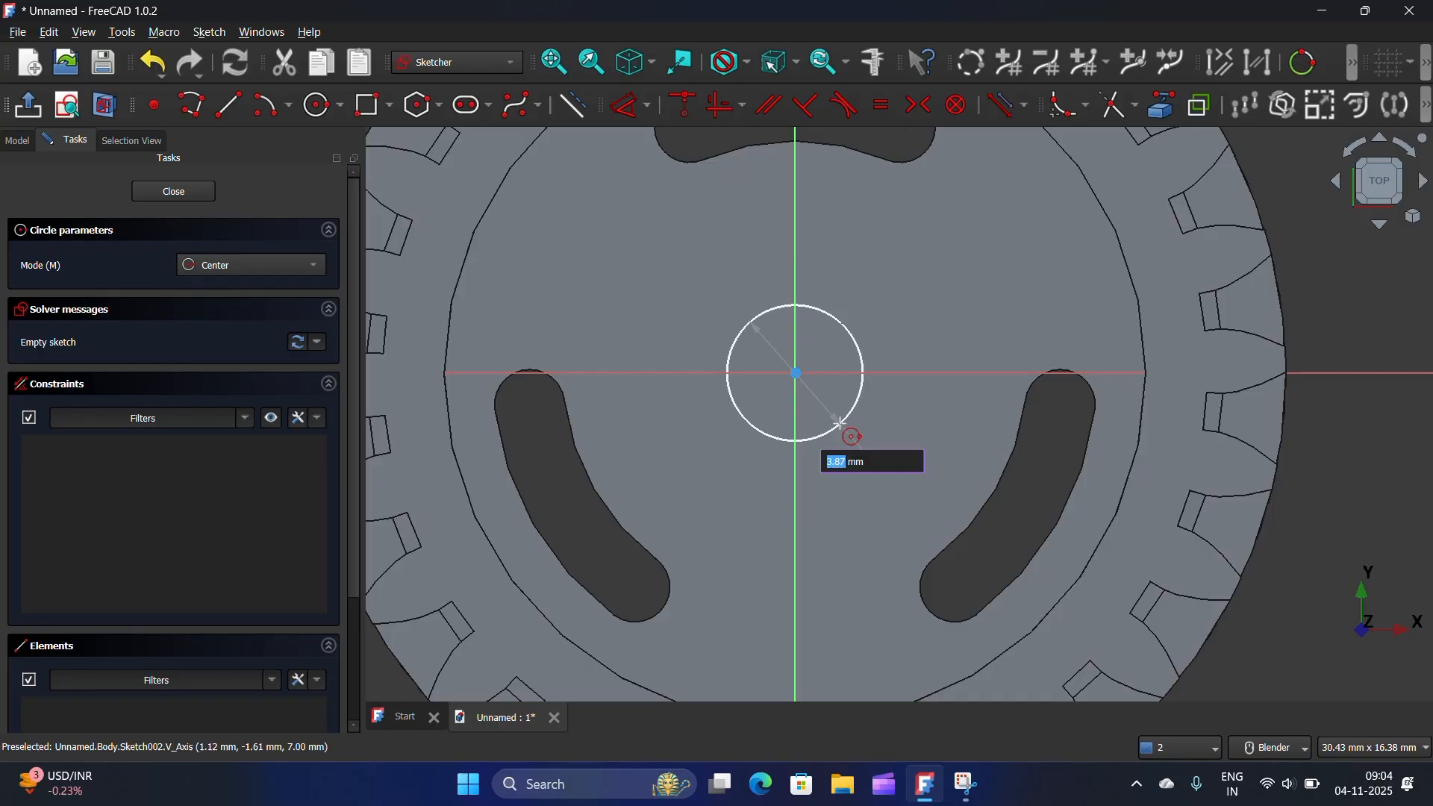
{"action": "scroll", "coordinate": [840, 423], "scroll_direction": "up", "scroll_amount": 1}
{"action": "scroll", "coordinate": [840, 424], "scroll_direction": "down", "scroll_amount": 1}
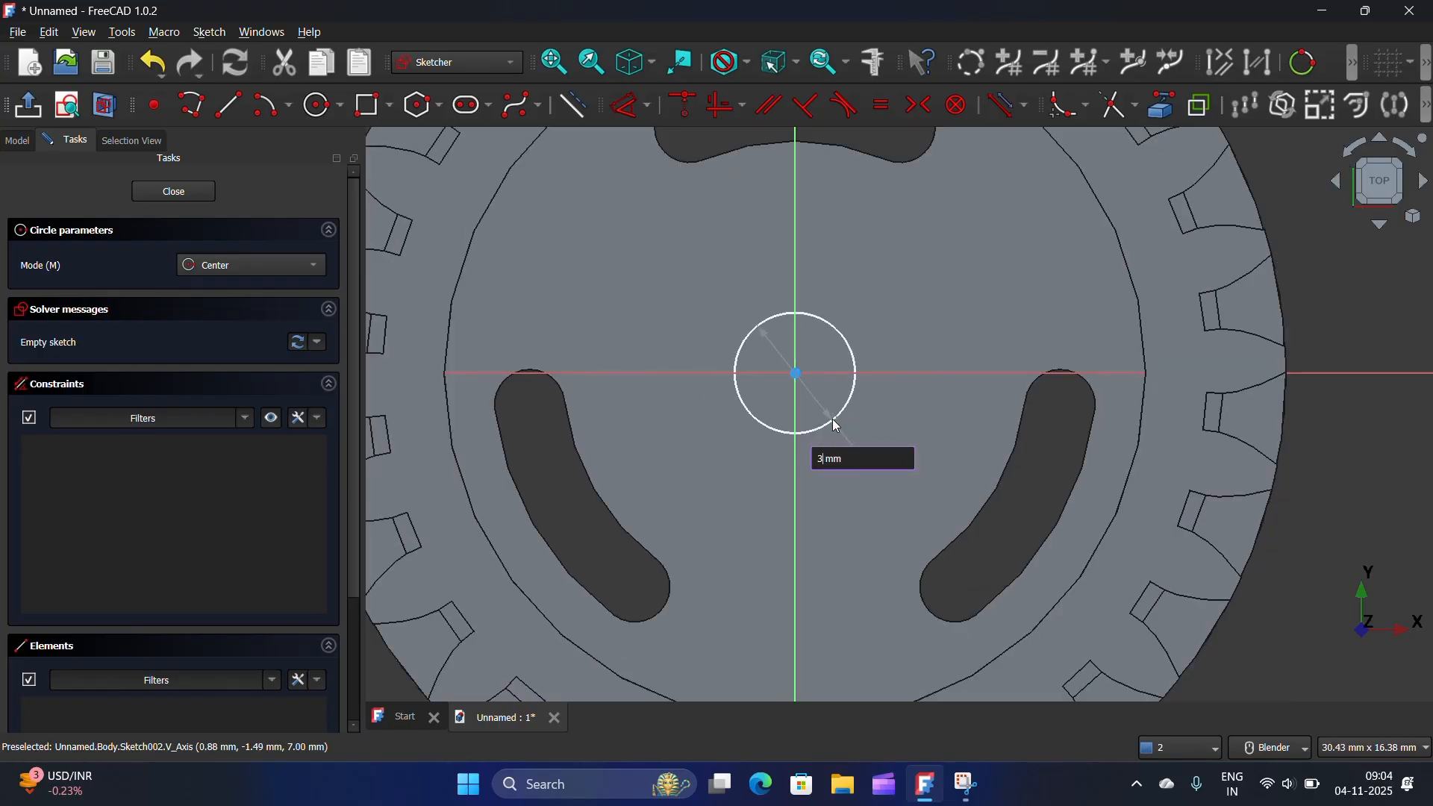
{"action": "key", "text": "Return"}
{"action": "scroll", "coordinate": [839, 396], "scroll_direction": "up", "scroll_amount": 2}
{"action": "scroll", "coordinate": [838, 393], "scroll_direction": "down", "scroll_amount": 3}
{"action": "key", "text": "Escape"}
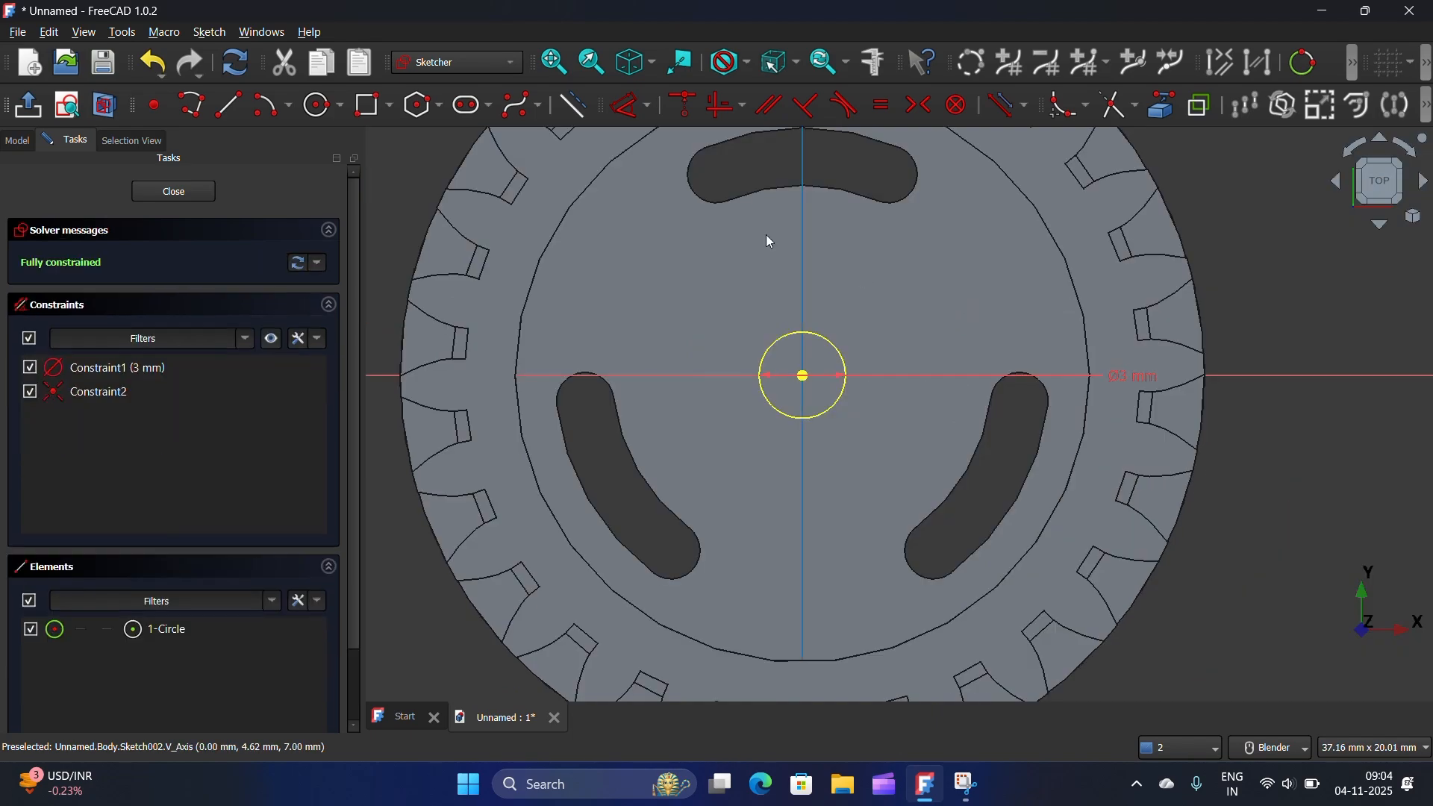
Sketch a small rectangle across the vertical axis, overlapping the upper part of the 3 mm bore circle
{"action": "scroll", "coordinate": [794, 263], "scroll_direction": "up", "scroll_amount": 2}
{"action": "left_click", "coordinate": [373, 105]}
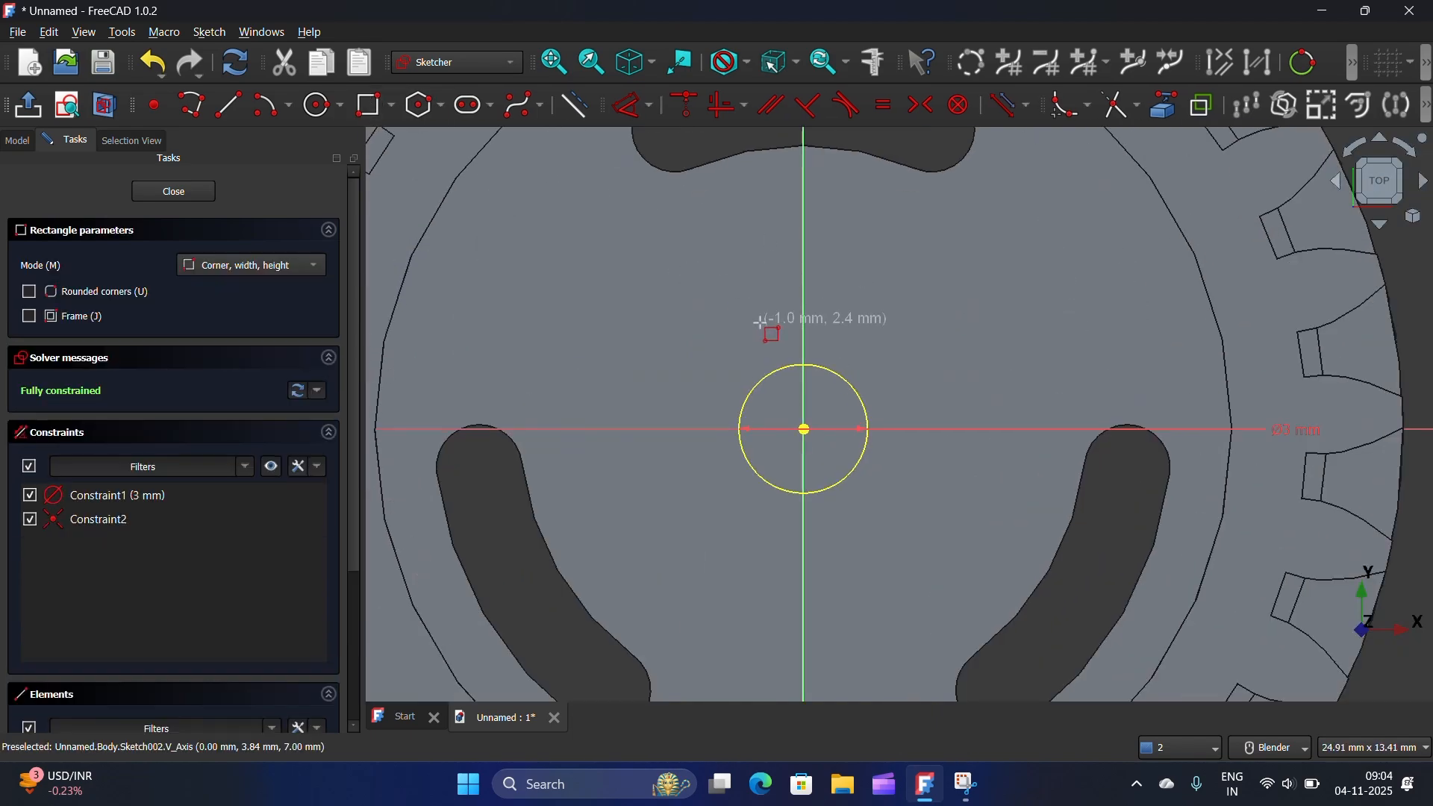
{"action": "left_click", "coordinate": [767, 320]}
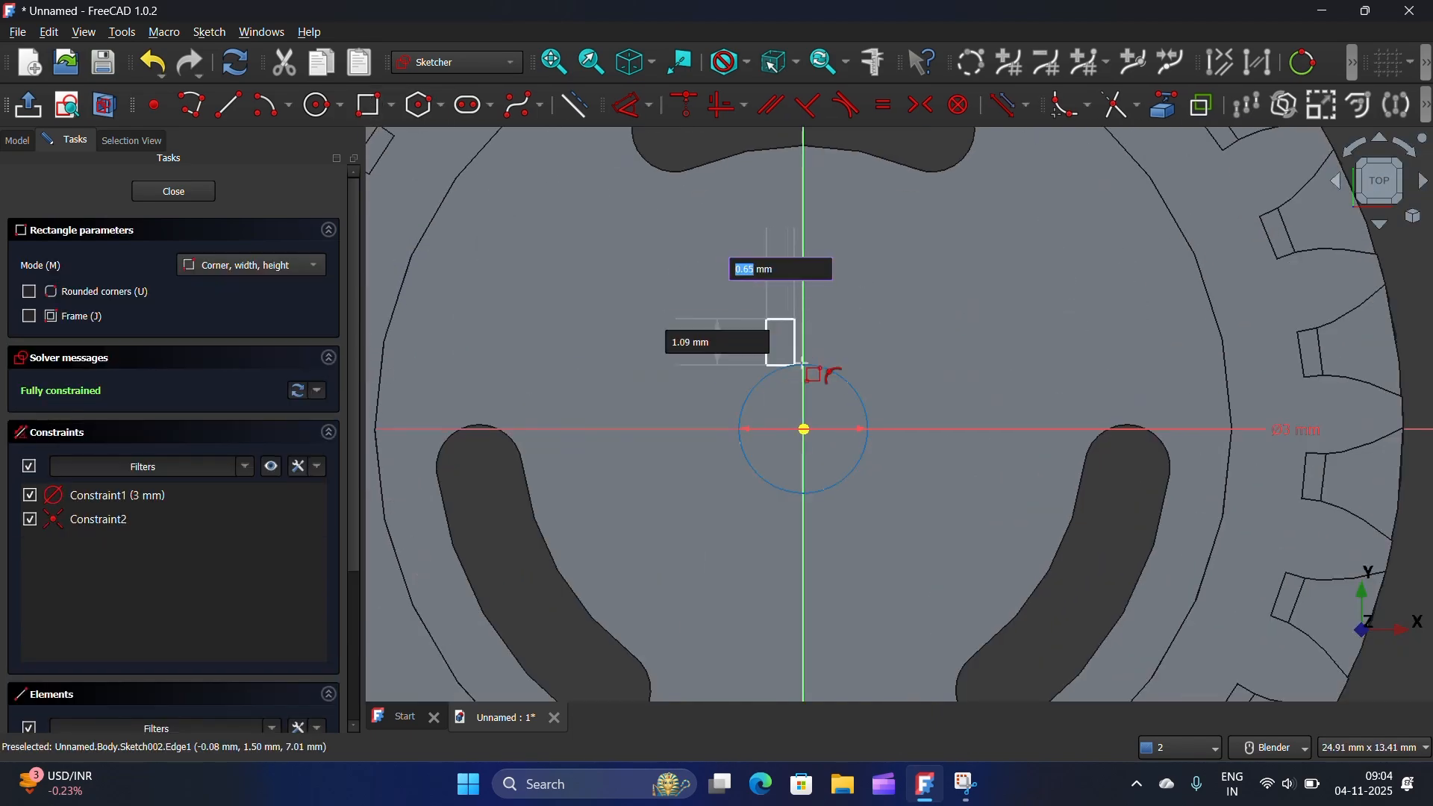
{"action": "left_click", "coordinate": [838, 395]}
{"action": "scroll", "coordinate": [851, 348], "scroll_direction": "down", "scroll_amount": 2}
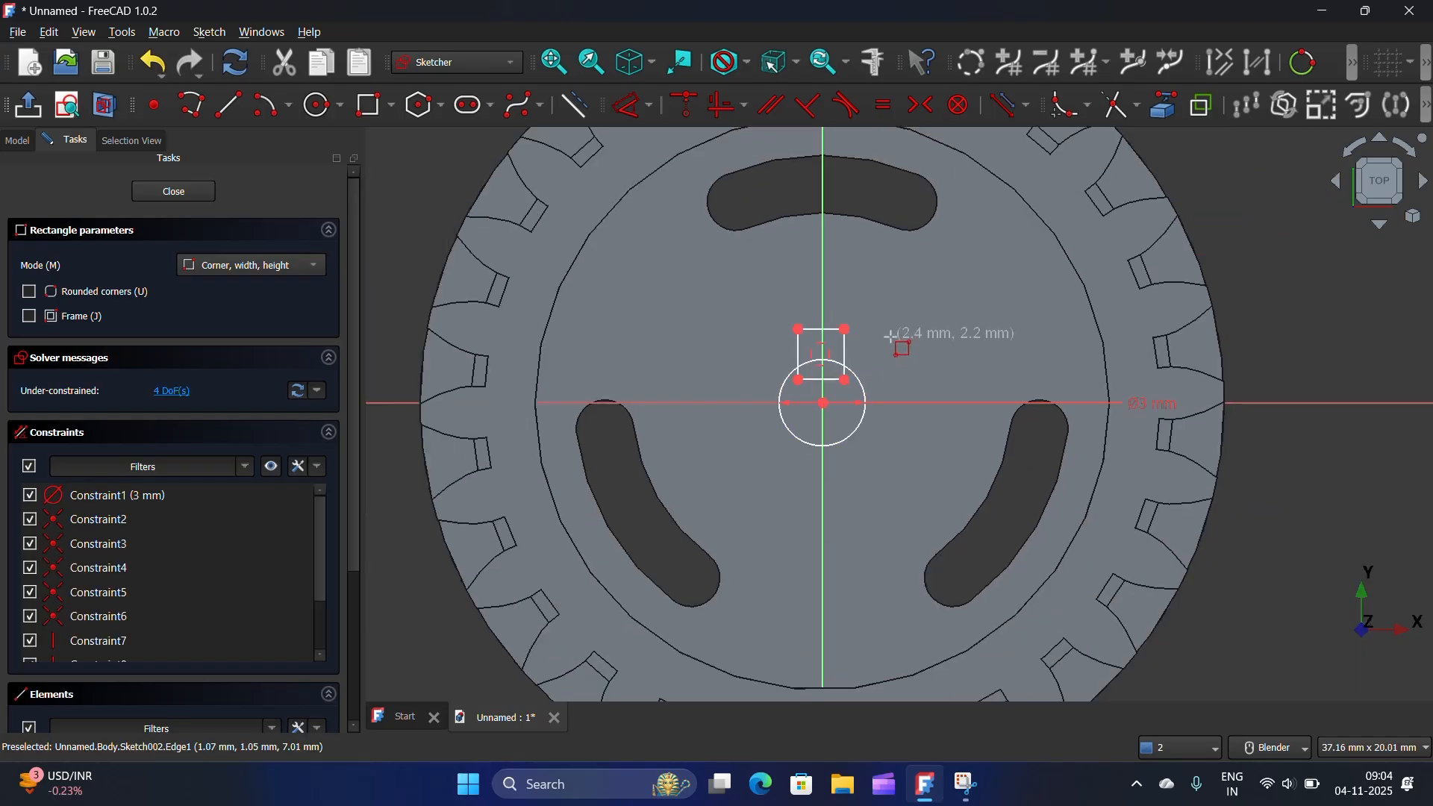
{"action": "right_click", "coordinate": [898, 337]}
Constrain both lower corners of the rectangle to lie on the bore circle
{"action": "scroll", "coordinate": [879, 333], "scroll_direction": "up", "scroll_amount": 5}
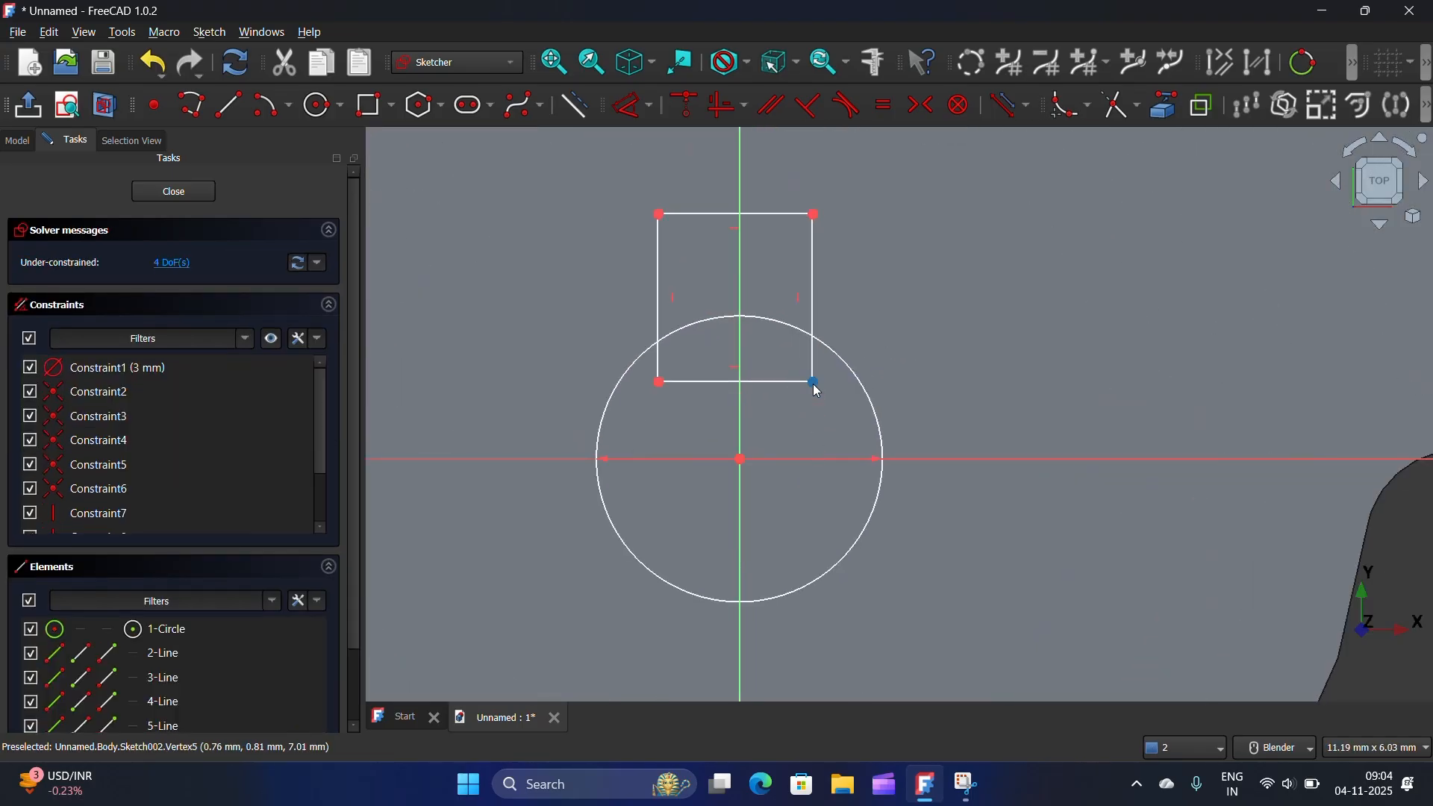
{"action": "left_click", "coordinate": [817, 387]}
{"action": "left_click", "coordinate": [848, 375]}
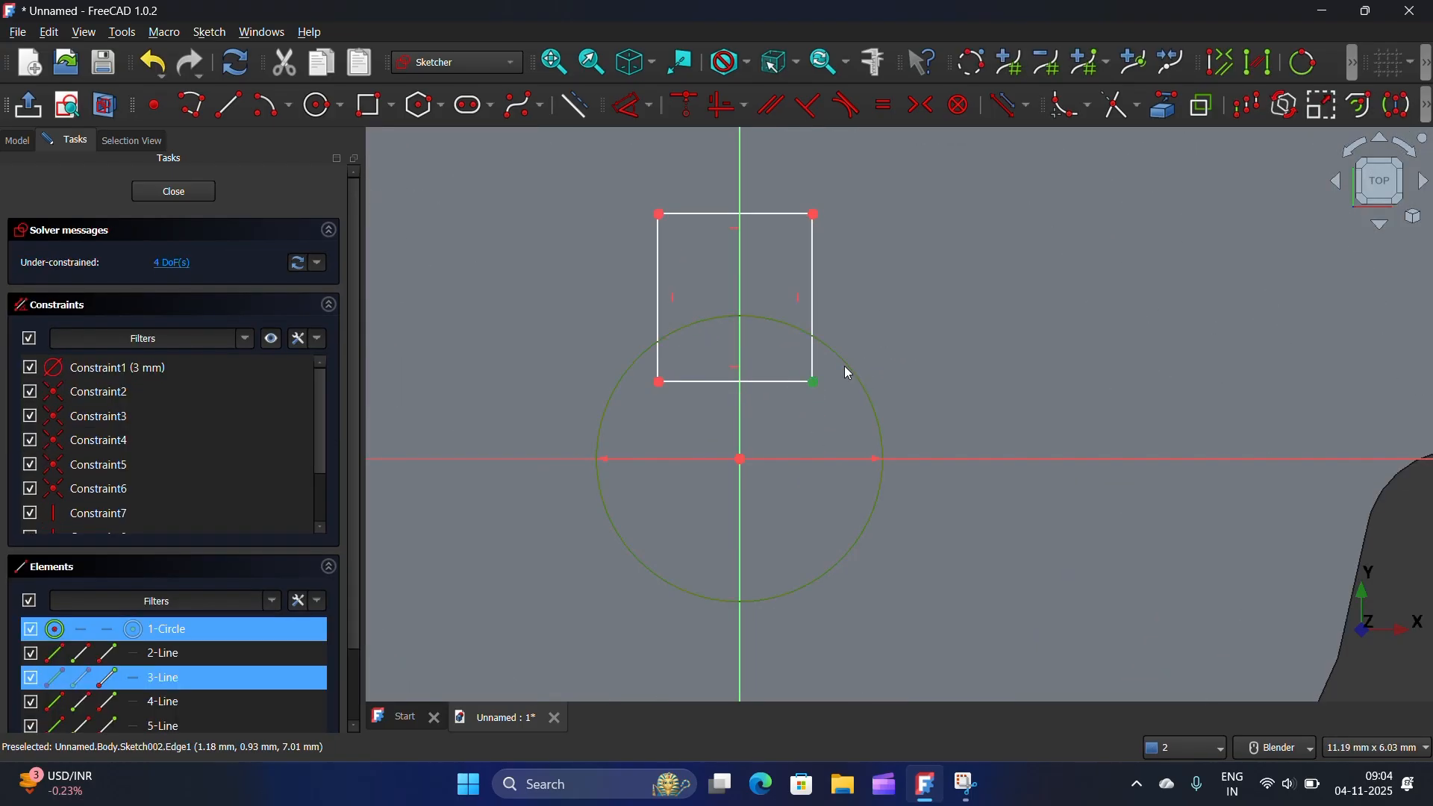
{"action": "left_click", "coordinate": [685, 105]}
{"action": "left_click_drag", "start_coordinate": [669, 347], "coordinate": [713, 389]}
{"action": "left_click", "coordinate": [704, 365]}
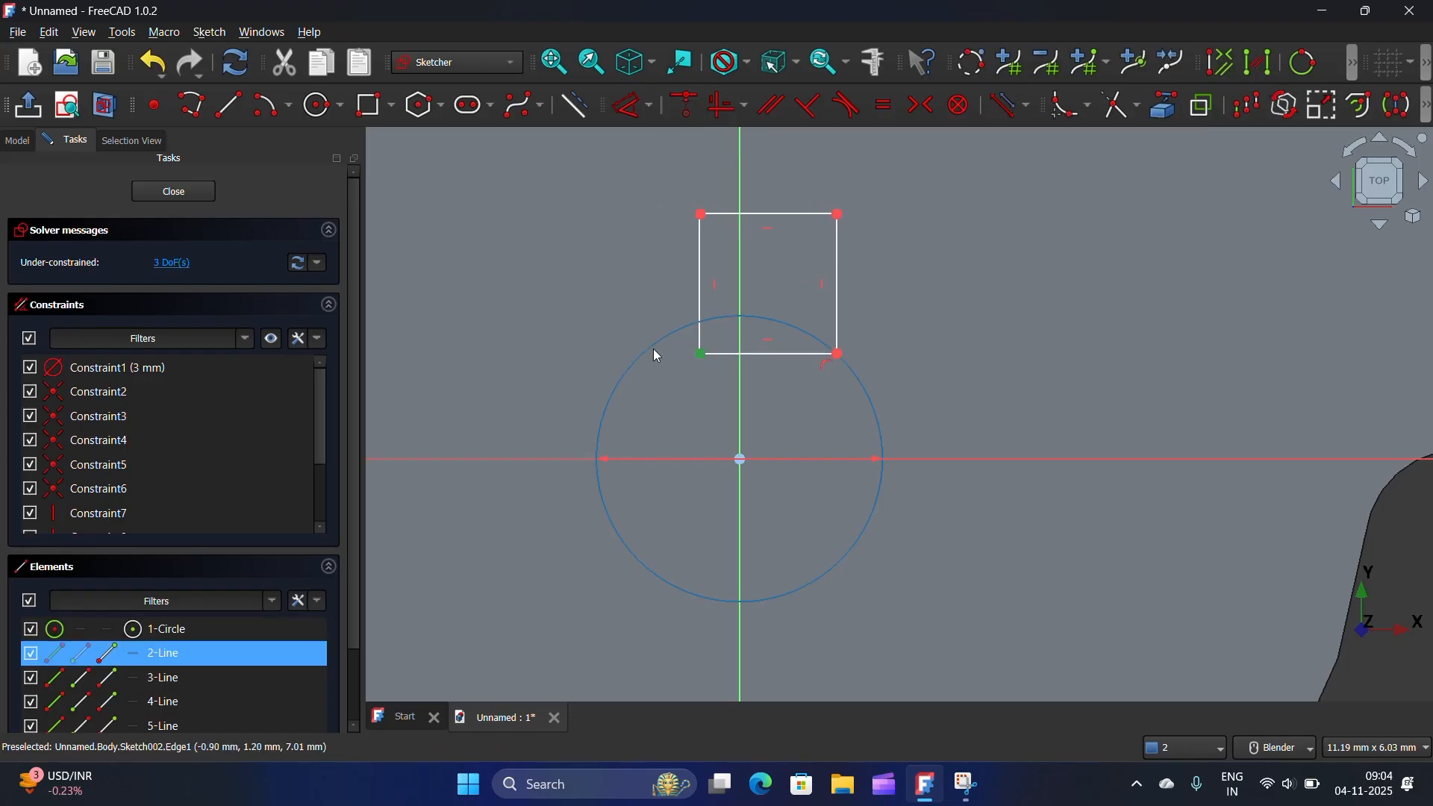
{"action": "left_click", "coordinate": [653, 348]}
{"action": "left_click", "coordinate": [642, 112]}
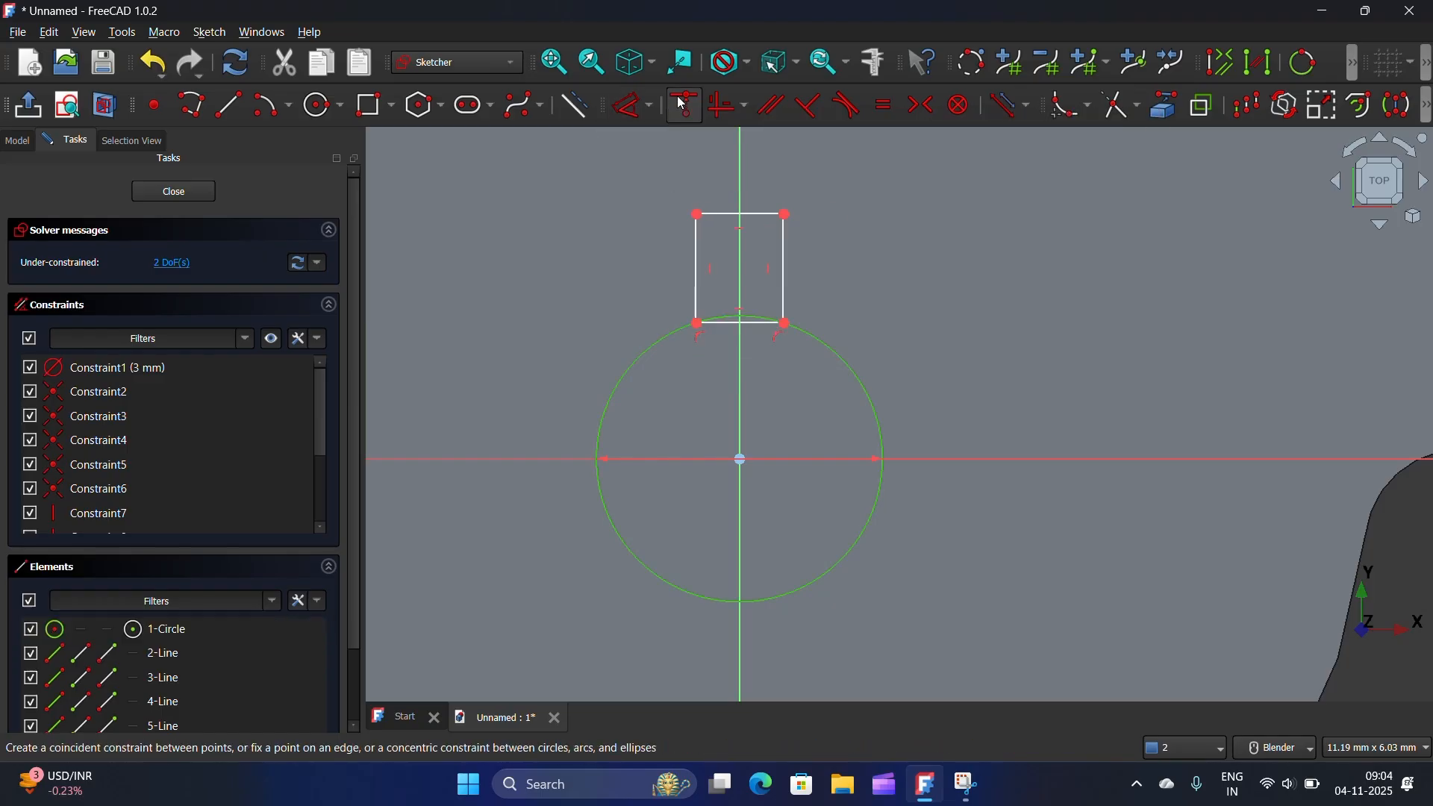
{"action": "mouse_move", "coordinate": [697, 321]}
{"action": "left_mouse_down"}
{"action": "mouse_move", "coordinate": [678, 358]}
{"action": "mouse_move", "coordinate": [689, 339]}
{"action": "left_mouse_up"}
Dimension the rectangle's right side with a height of 1 mm
{"action": "scroll", "coordinate": [746, 338], "scroll_direction": "up", "scroll_amount": 2}
{"action": "scroll", "coordinate": [746, 338], "scroll_direction": "down", "scroll_amount": 1}
{"action": "scroll", "coordinate": [845, 241], "scroll_direction": "down", "scroll_amount": 2}
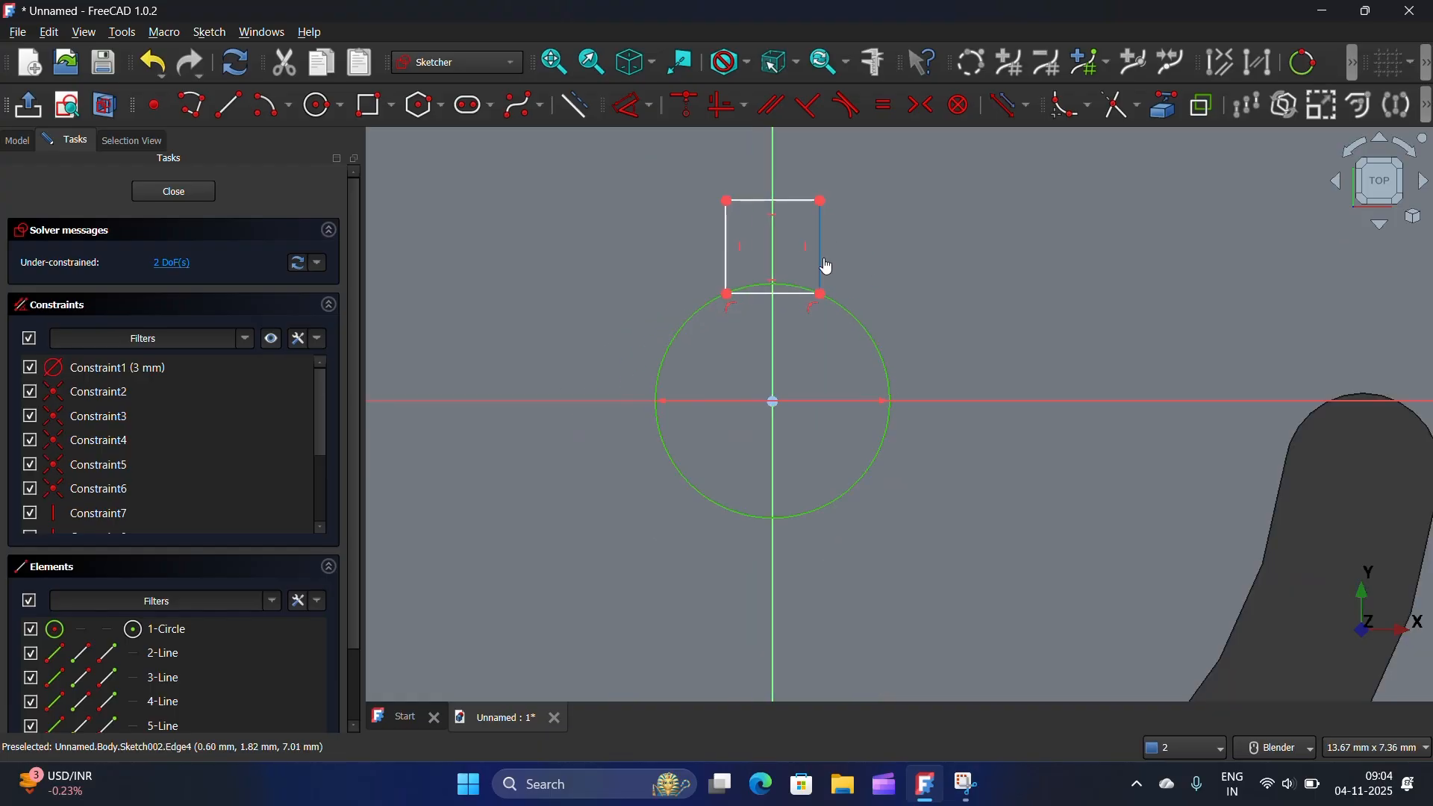
{"action": "left_click", "coordinate": [824, 266]}
{"action": "left_click", "coordinate": [633, 105]}
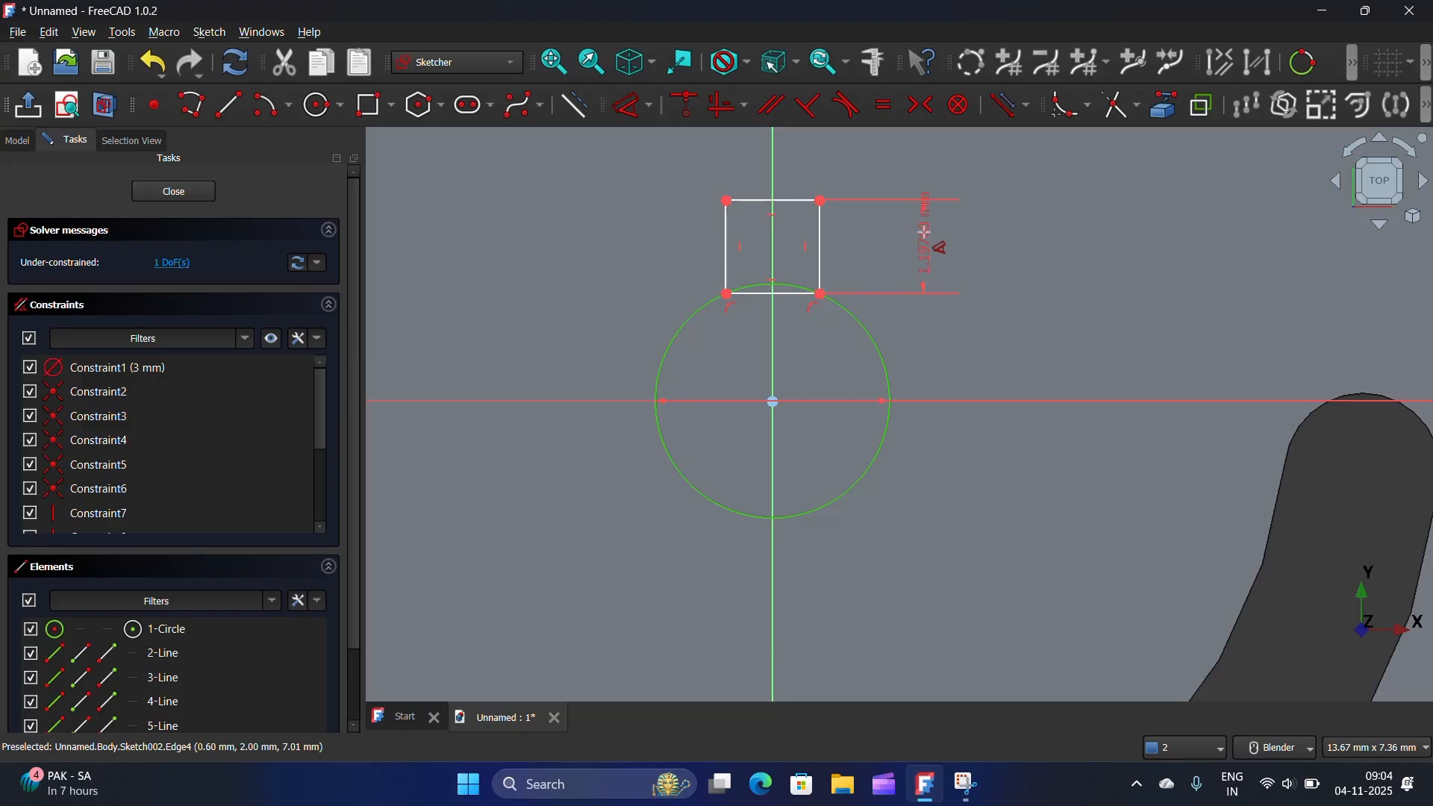
{"action": "left_click", "coordinate": [924, 232]}
{"action": "type", "text": "1"}
{"action": "left_click", "coordinate": [1017, 343]}
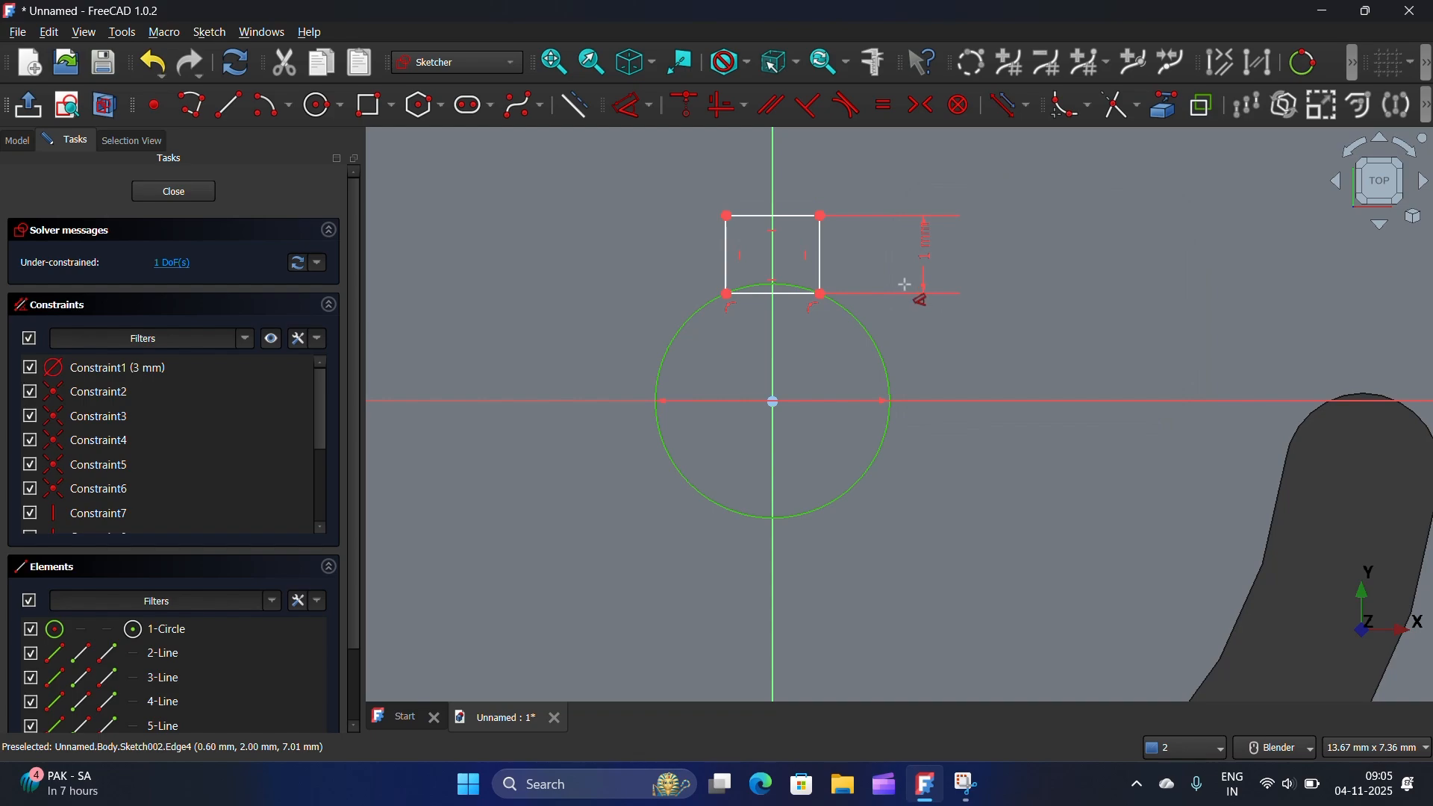
Dimension the rectangle's lower edge with a width of 1.5 mm
{"action": "left_click", "coordinate": [782, 293]}
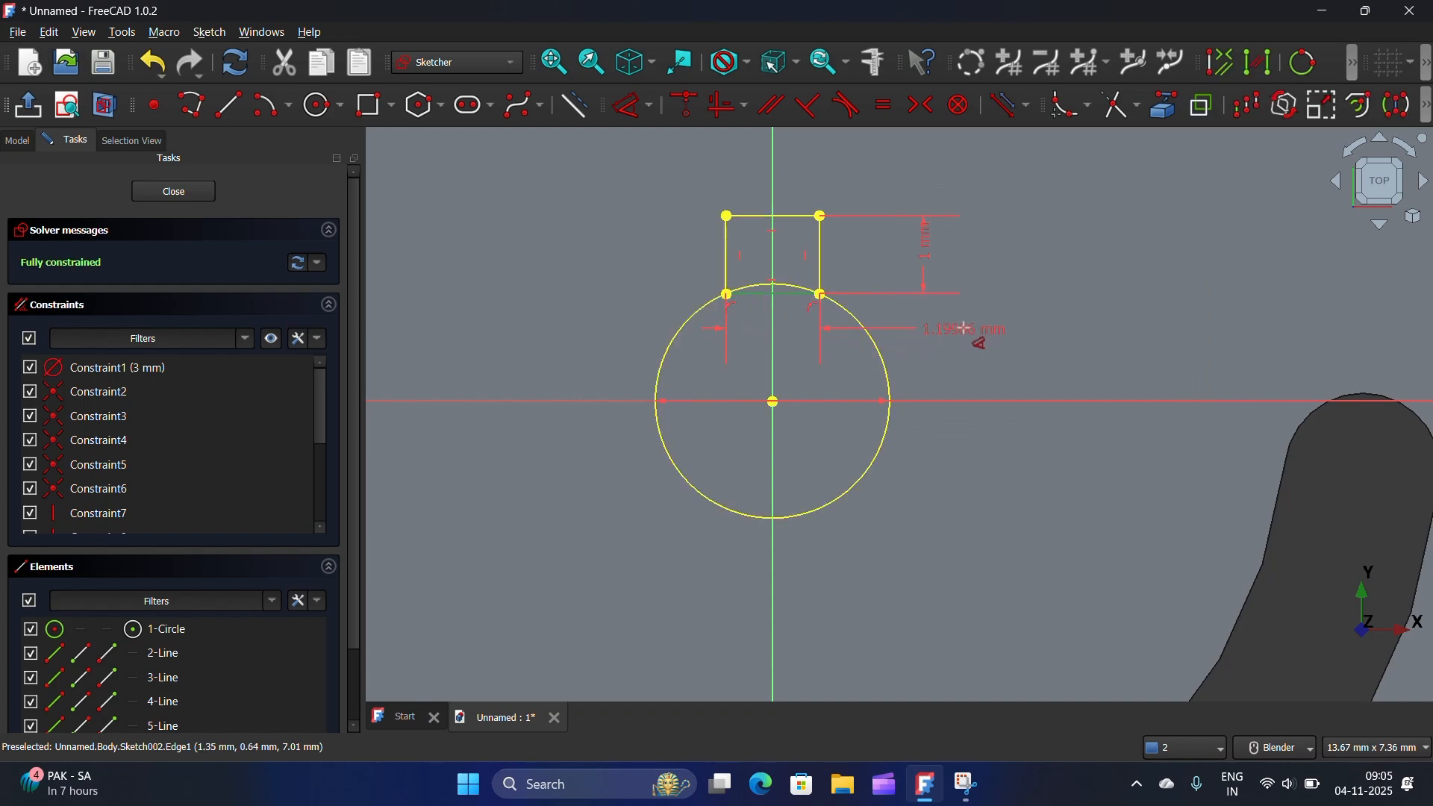
{"action": "left_click", "coordinate": [952, 333]}
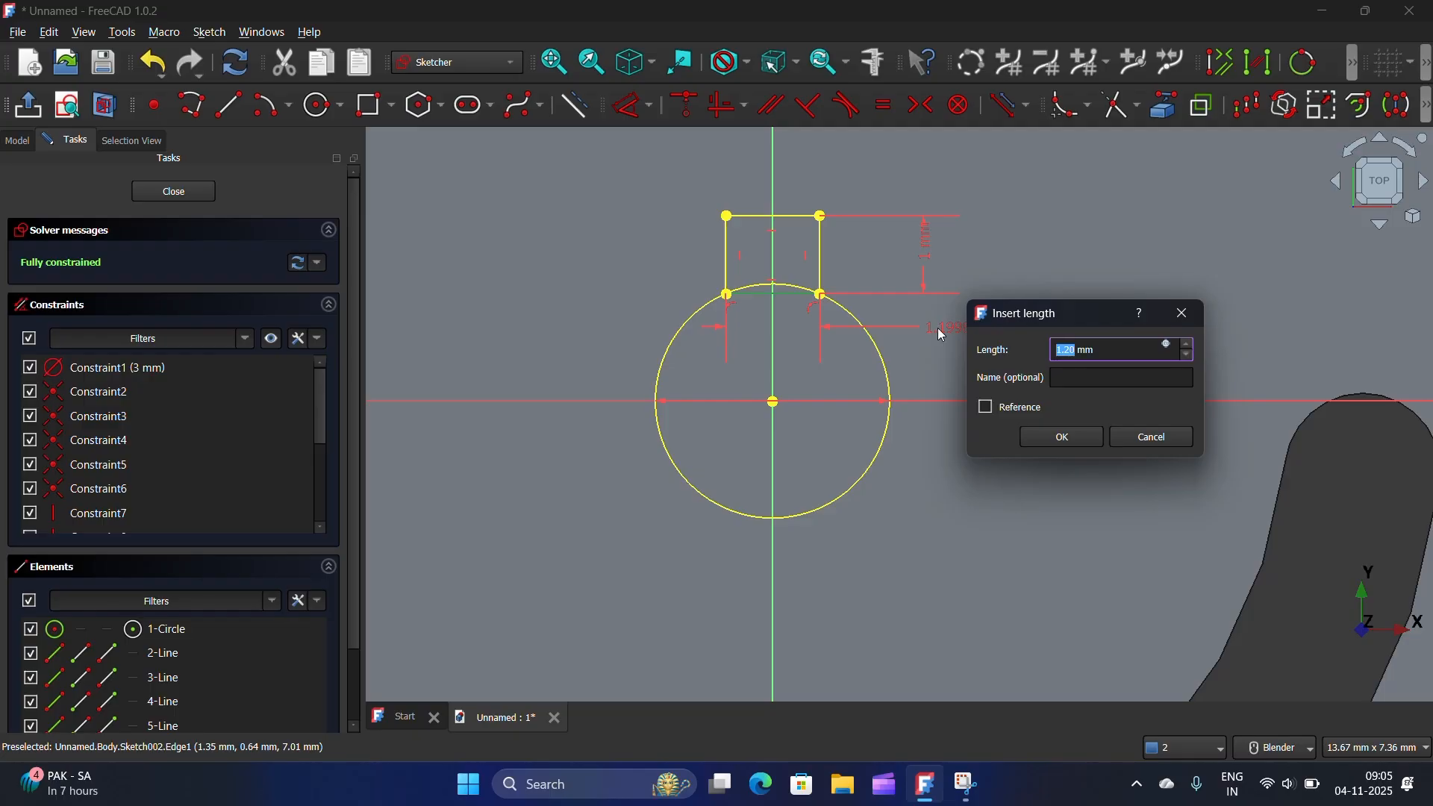
{"action": "type", "text": "1.5"}
{"action": "left_click", "coordinate": [1062, 437]}
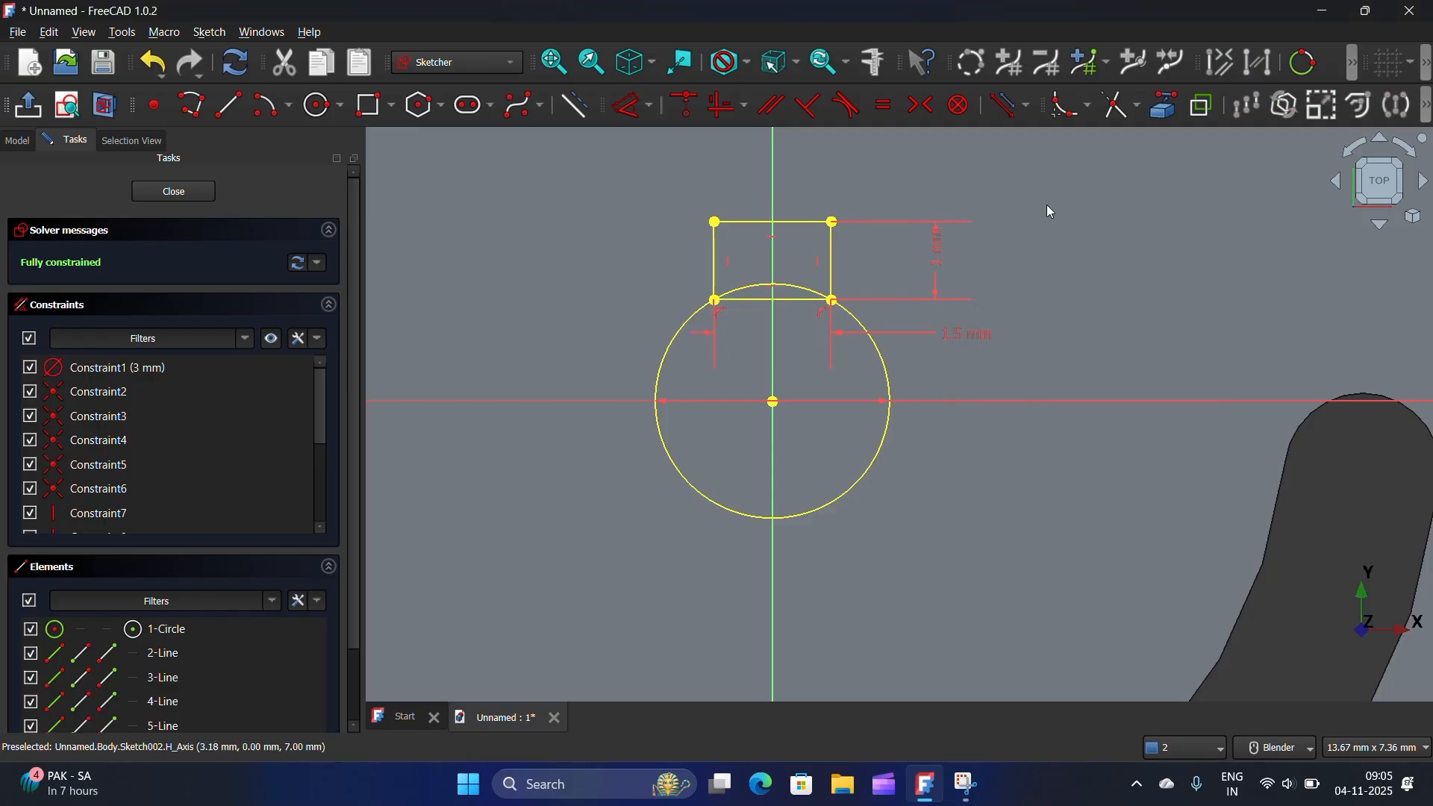
Trim the rectangle's lower edge and the circle arc inside it to leave one closed keyway-bore outline
{"action": "left_click", "coordinate": [1117, 95]}
{"action": "scroll", "coordinate": [829, 269], "scroll_direction": "up", "scroll_amount": 4}
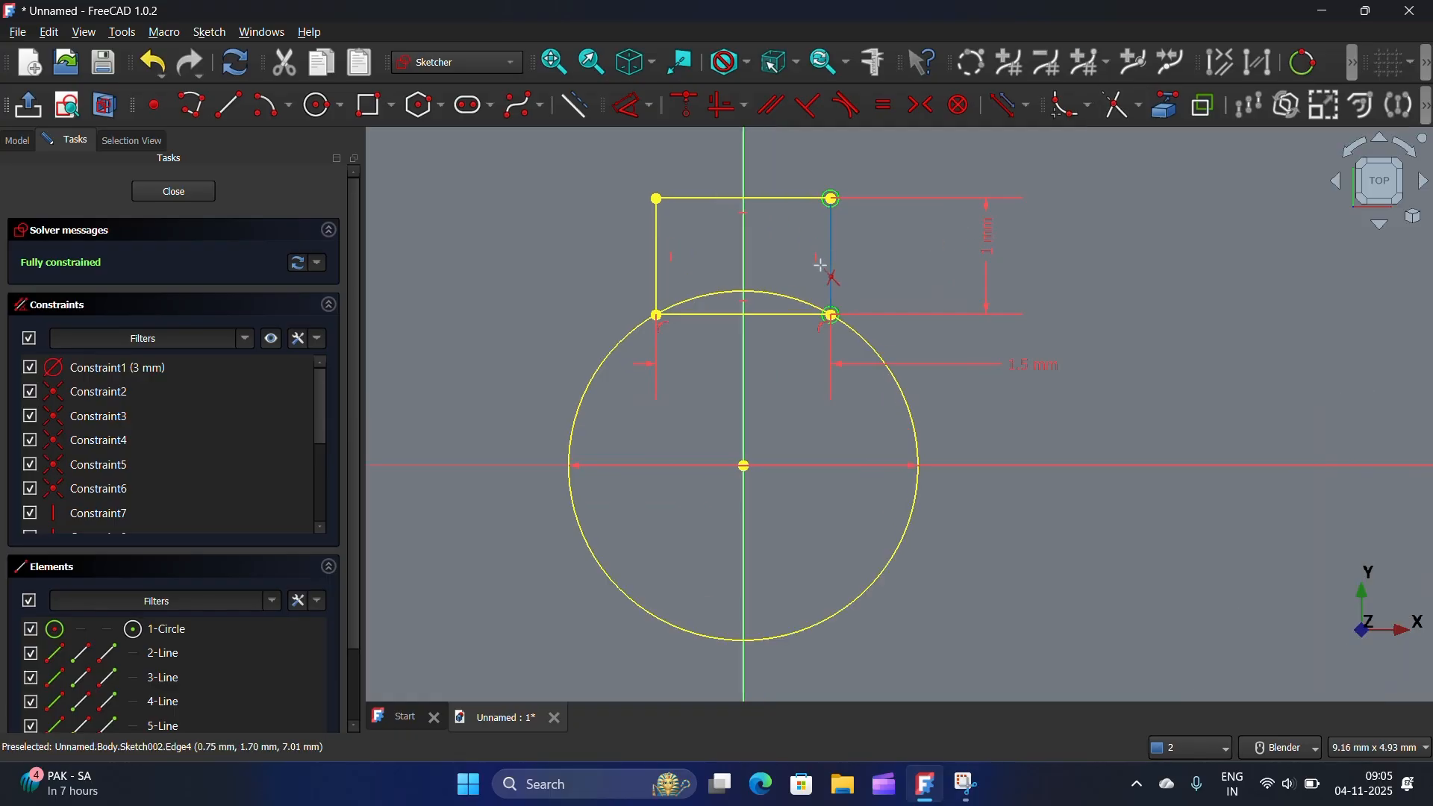
{"action": "scroll", "coordinate": [778, 281], "scroll_direction": "up", "scroll_amount": 1}
{"action": "left_click", "coordinate": [761, 355]}
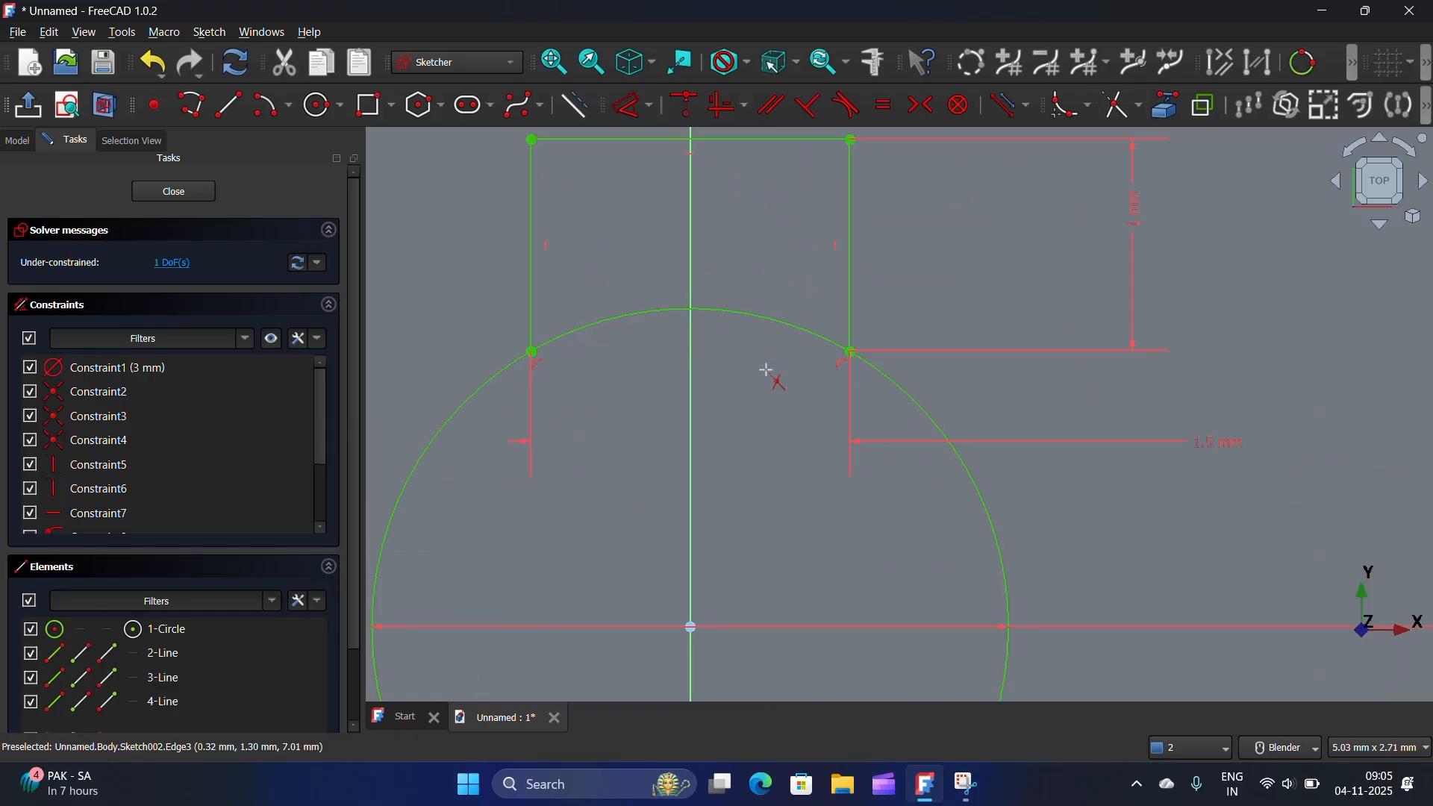
{"action": "left_click", "coordinate": [777, 318]}
{"action": "scroll", "coordinate": [776, 319], "scroll_direction": "down", "scroll_amount": 5}
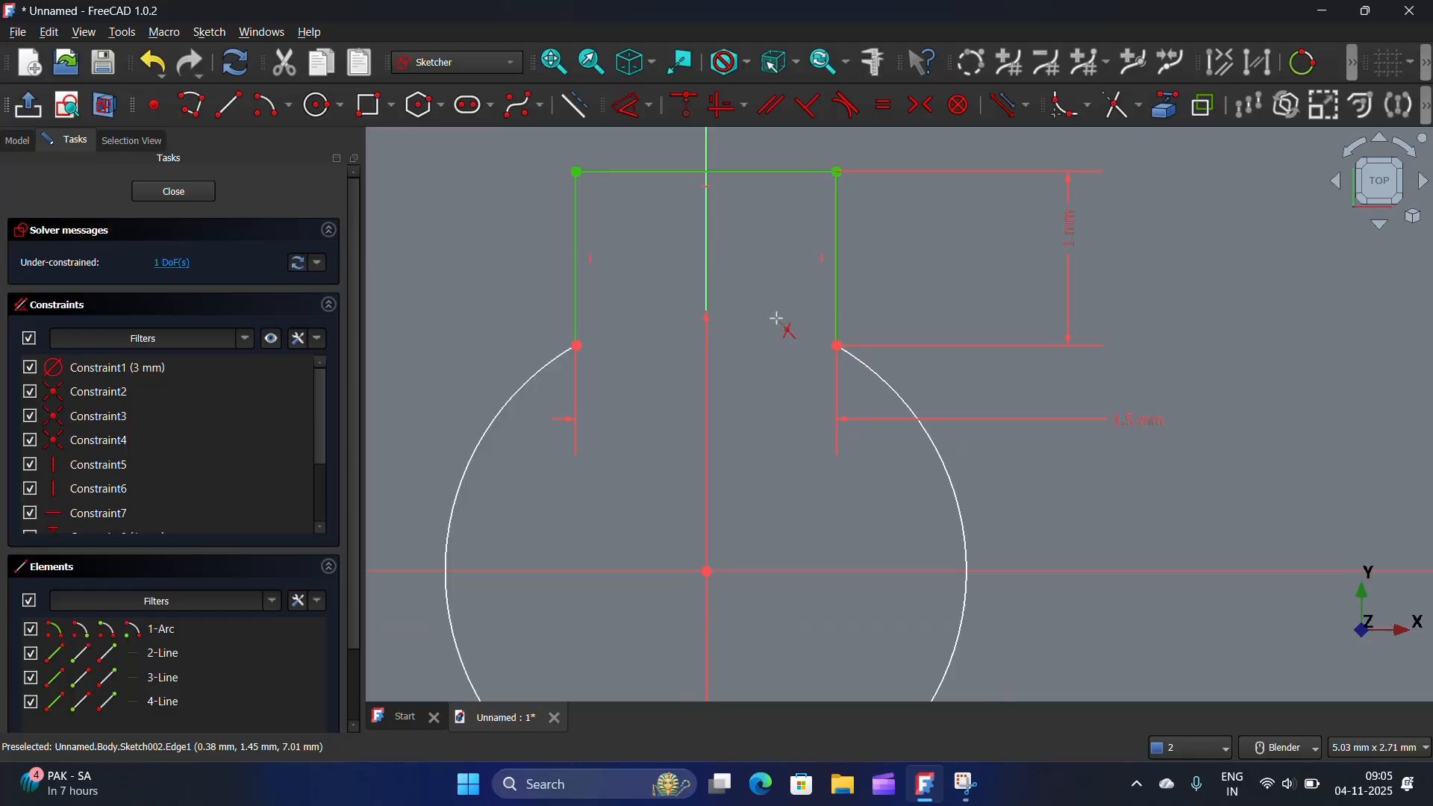
Finish the keyway-bore sketch and cut it through the gear web as a pocket with a 5 mm length
{"action": "left_click", "coordinate": [173, 192]}
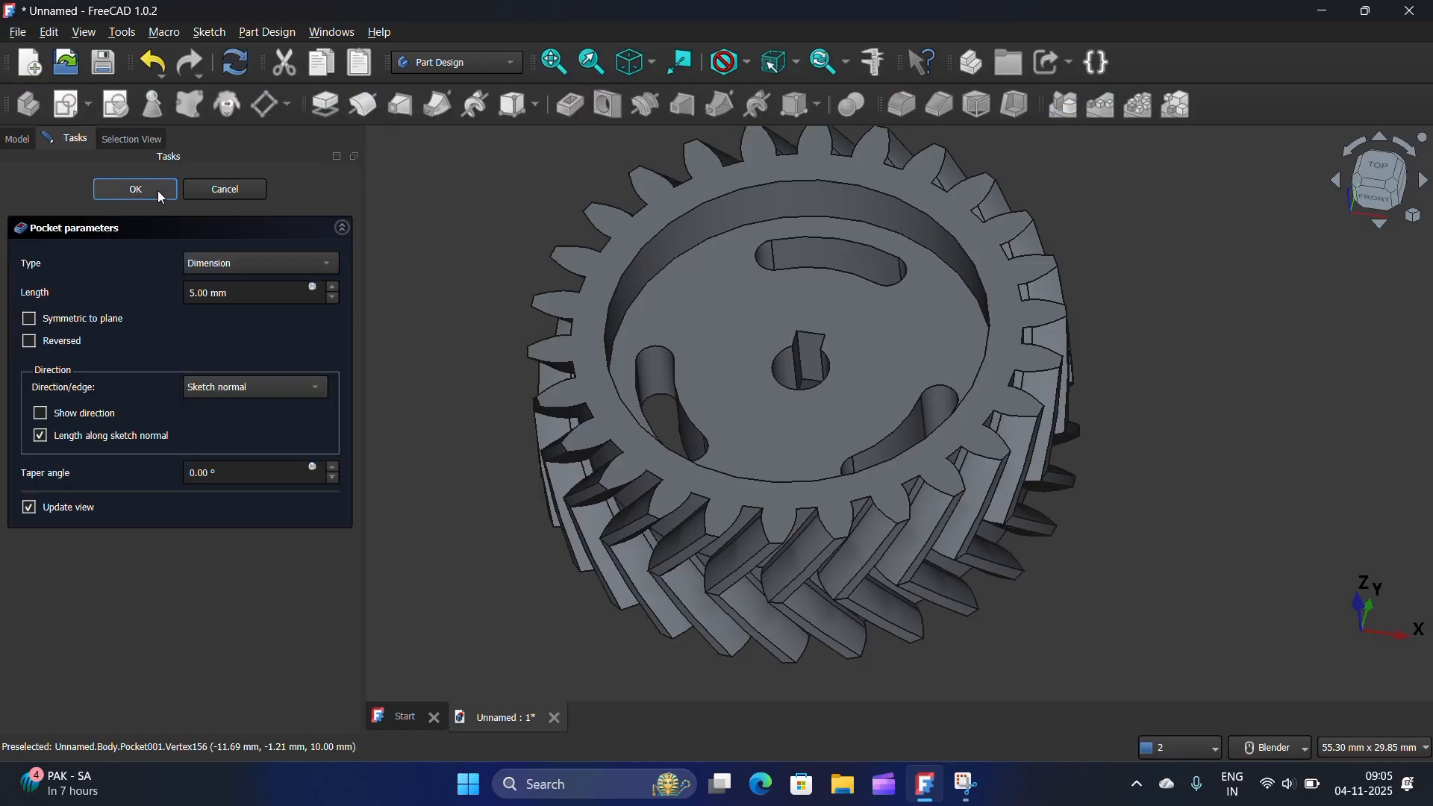
{"action": "left_click", "coordinate": [135, 190]}
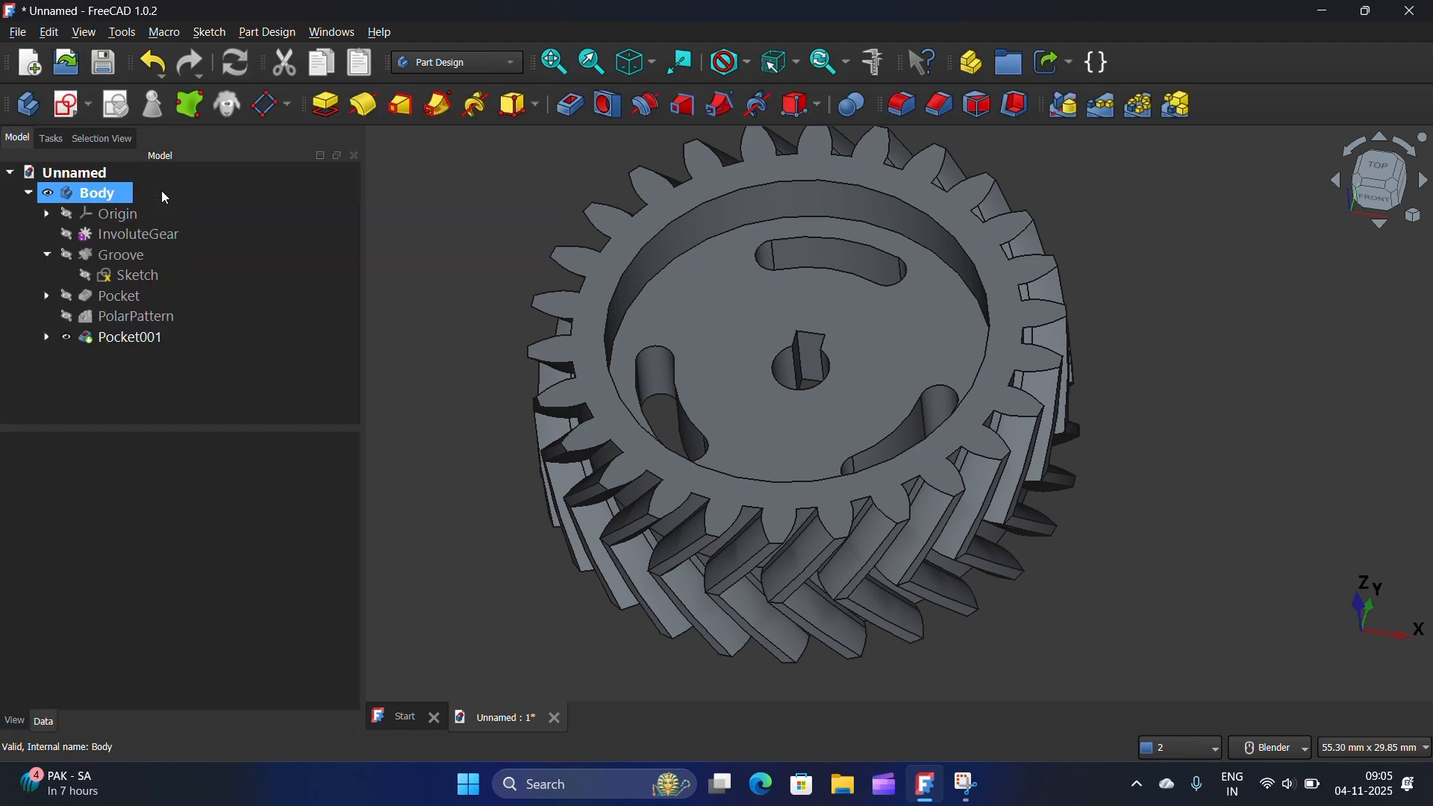
Examine the keyed bore, curved slots and herringbone teeth of the gear from several angles
{"action": "scroll", "coordinate": [867, 369], "scroll_direction": "down", "scroll_amount": 3}
{"action": "middle_click_drag", "start_coordinate": [853, 320], "coordinate": [1164, 401]}
{"action": "scroll", "coordinate": [1164, 401], "scroll_direction": "up", "scroll_amount": 4}
{"action": "middle_click_drag", "start_coordinate": [938, 366], "coordinate": [986, 338]}
{"action": "scroll", "coordinate": [983, 330], "scroll_direction": "down", "scroll_amount": 5}
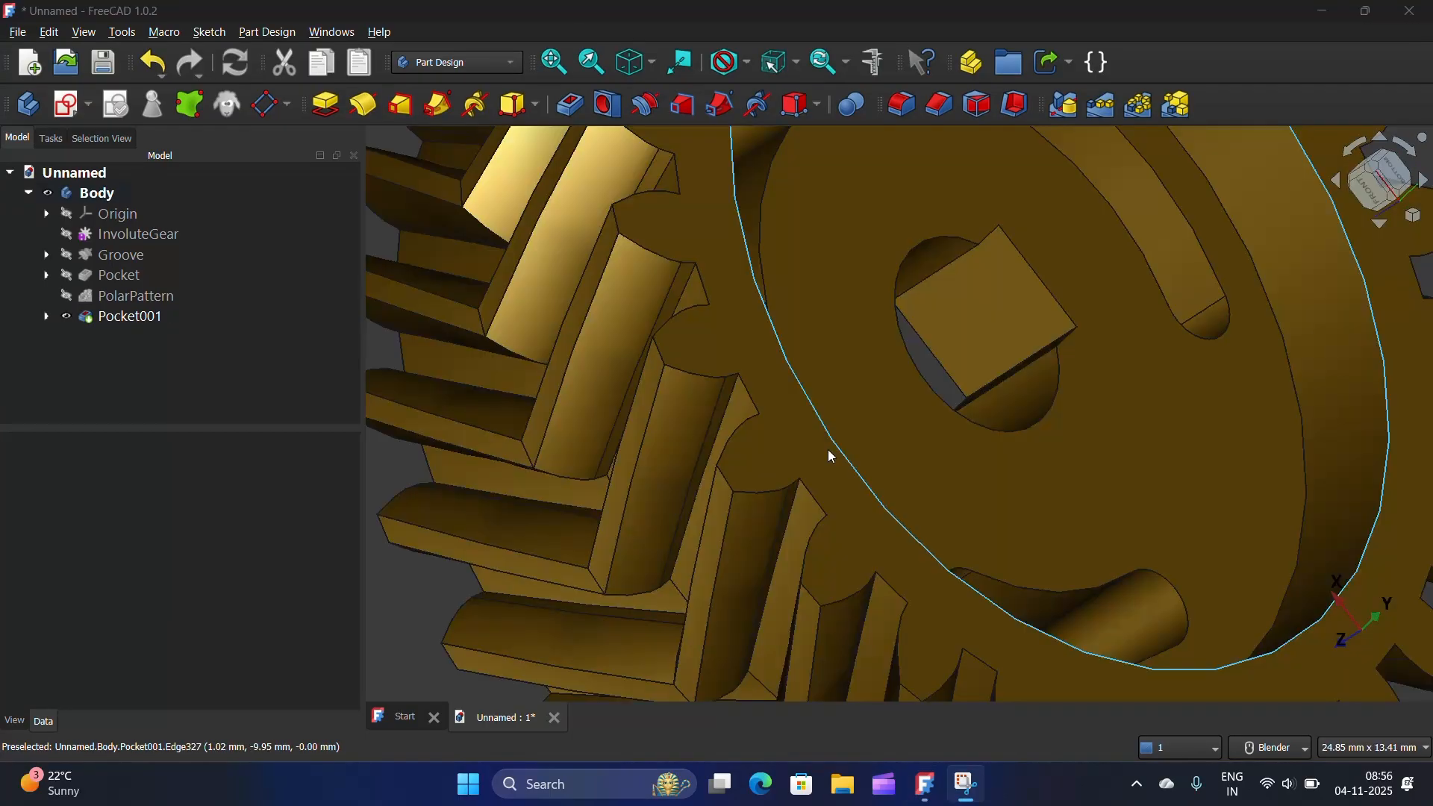
{"action": "scroll", "coordinate": [827, 449], "scroll_direction": "down", "scroll_amount": 5}
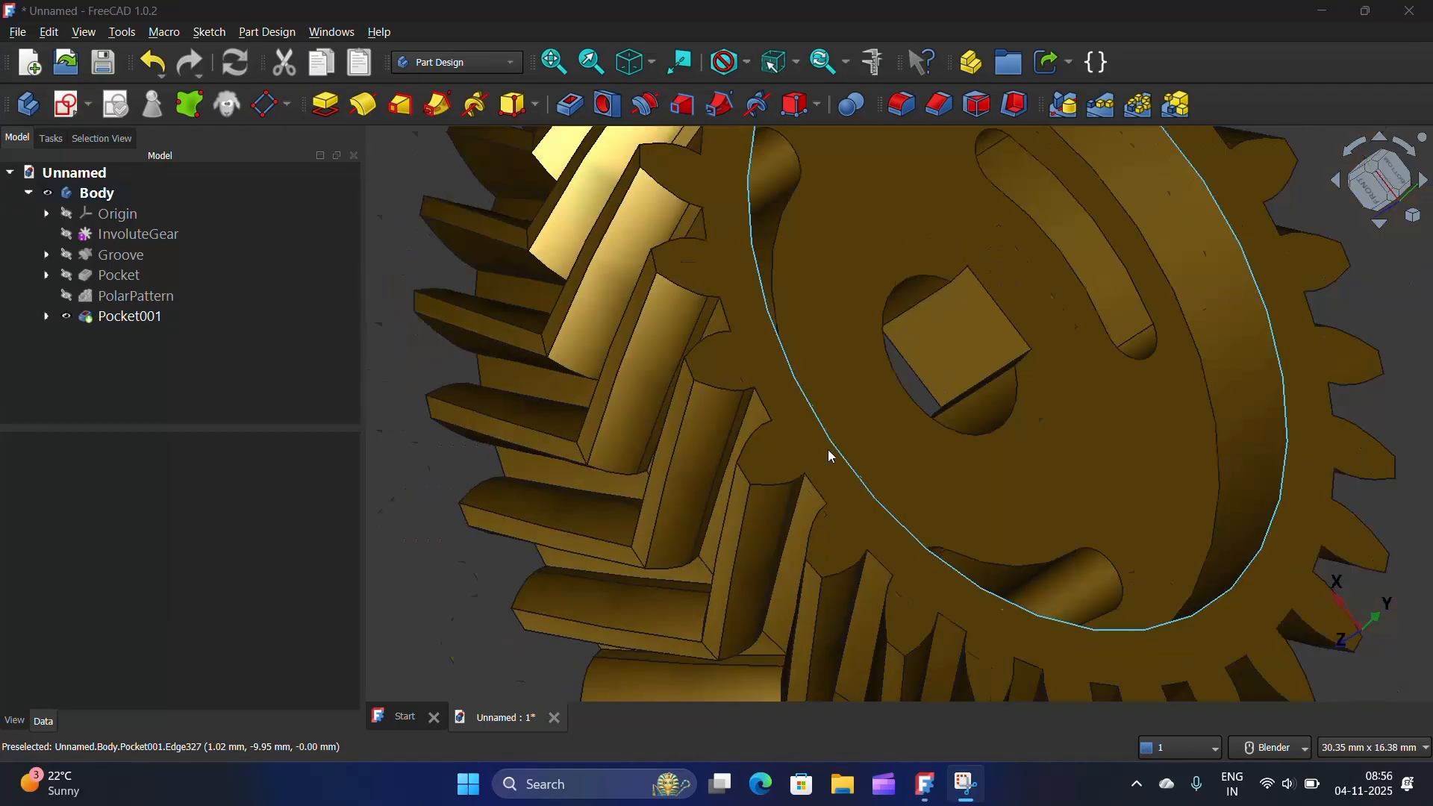
{"action": "middle_click_drag", "start_coordinate": [814, 414], "coordinate": [1053, 315]}
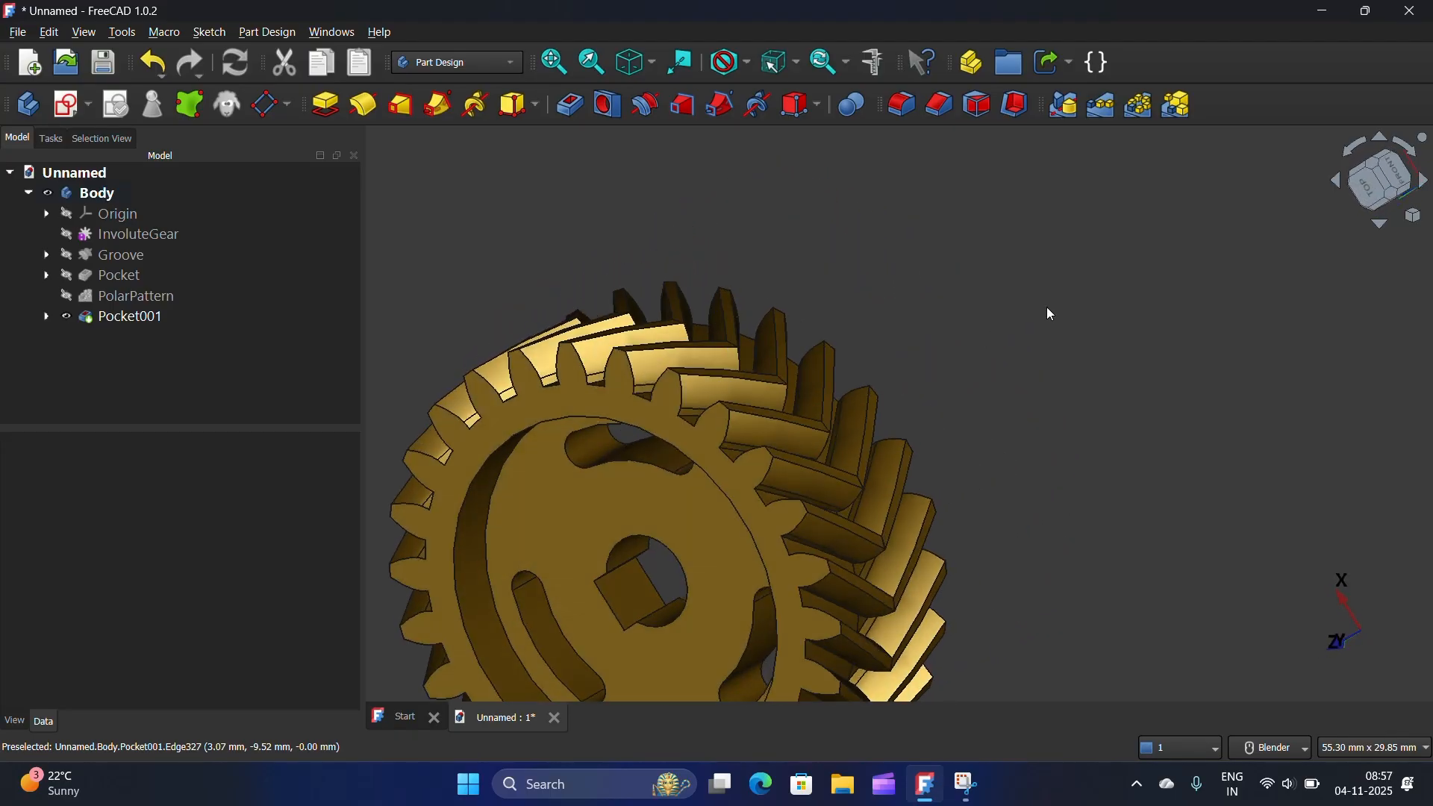
{"action": "scroll", "coordinate": [776, 513], "scroll_direction": "down", "scroll_amount": 3}
{"action": "scroll", "coordinate": [764, 518], "scroll_direction": "up", "scroll_amount": 4}
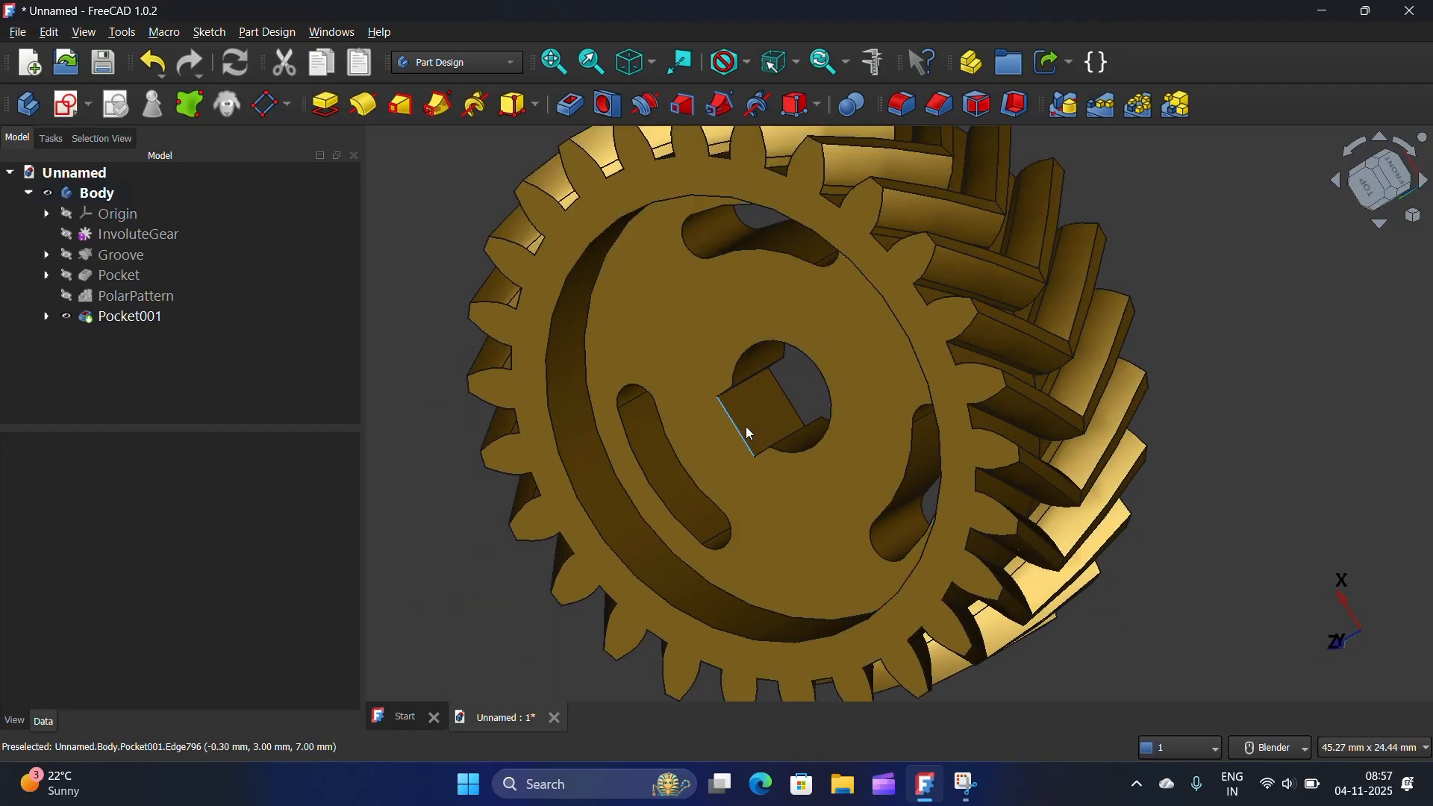